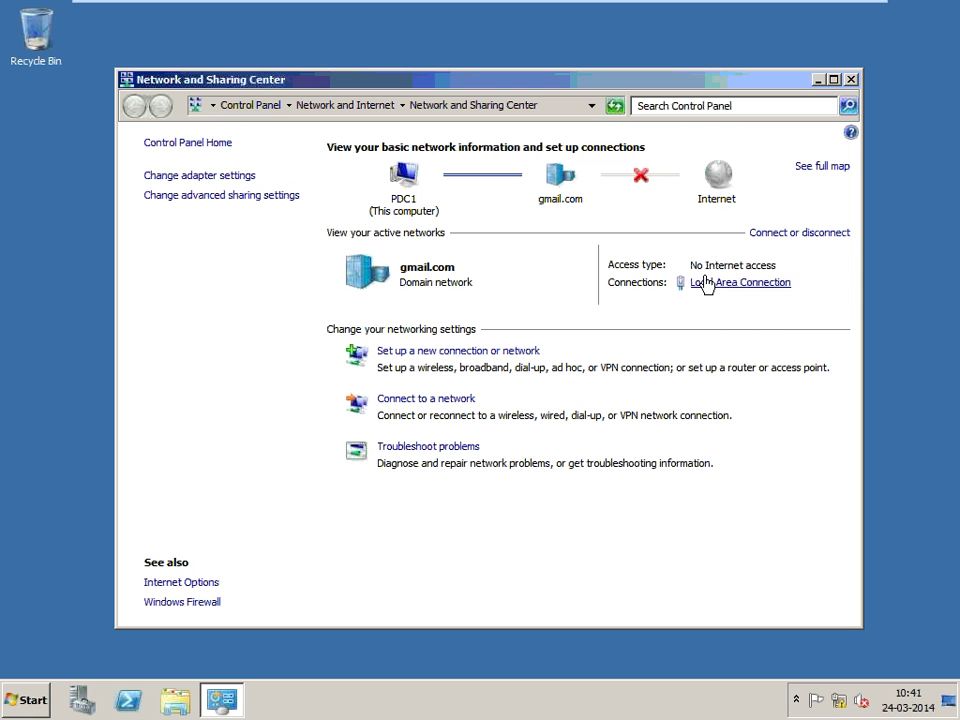
Check the Local Area Connection details of the gmail.com server, including its IPv4 and DNS addresses, and close the network windows
{"action": "left_click", "coordinate": [706, 283]}
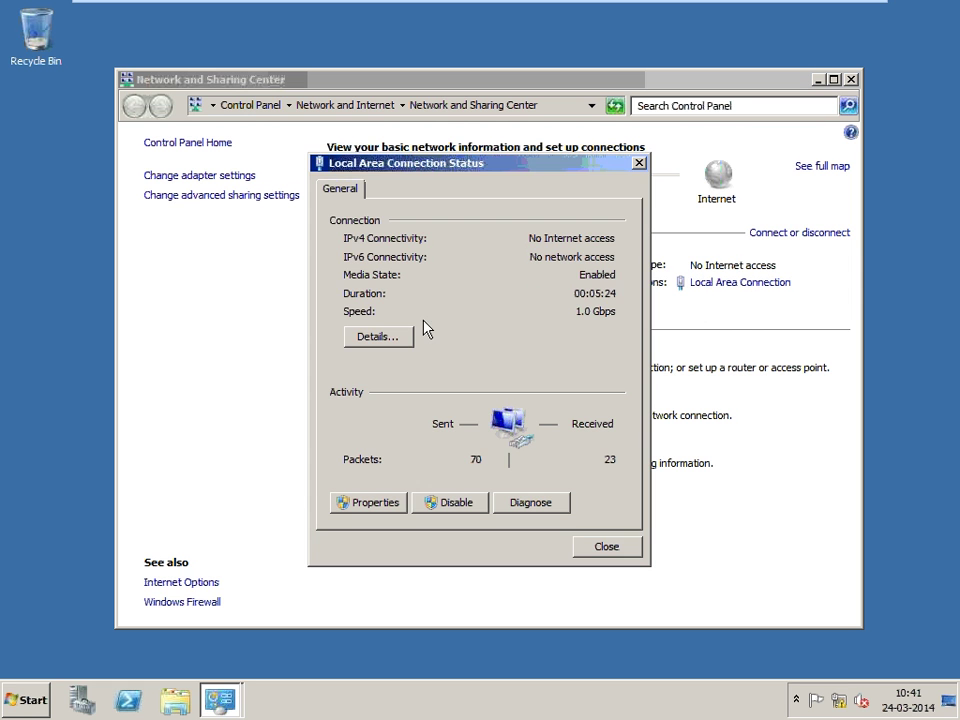
{"action": "left_click", "coordinate": [379, 344]}
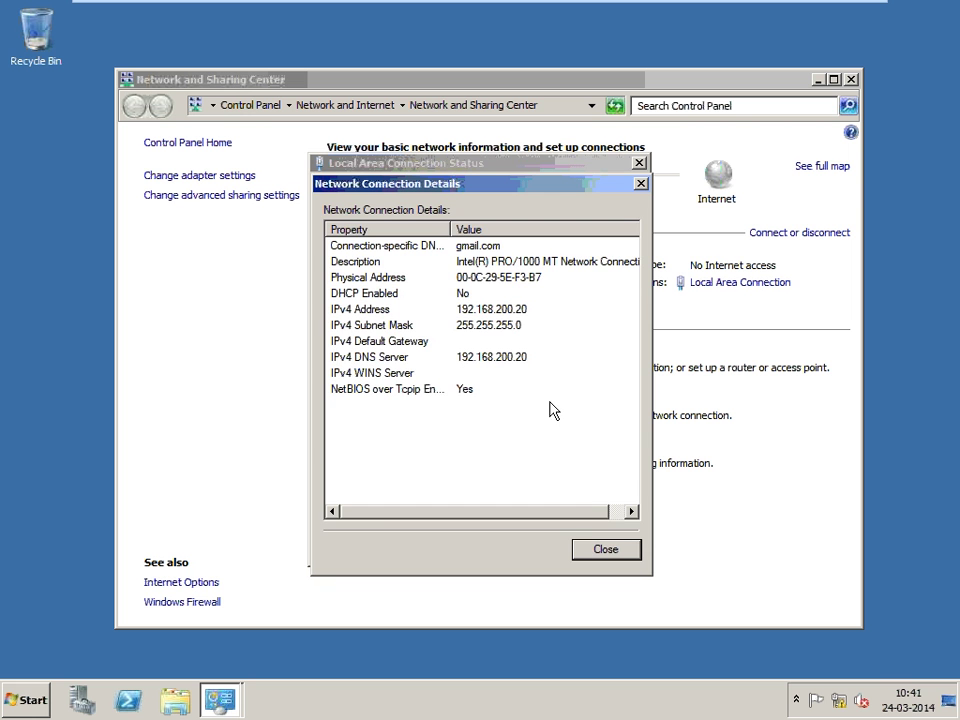
{"action": "left_click", "coordinate": [584, 546]}
{"action": "left_click", "coordinate": [589, 550]}
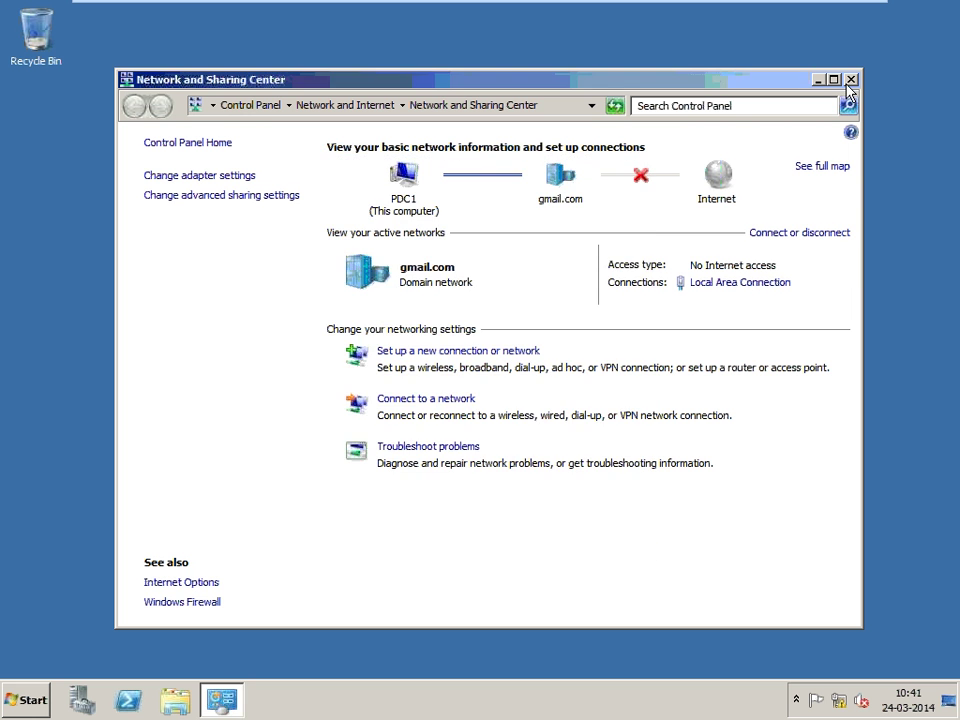
{"action": "left_click", "coordinate": [851, 79]}
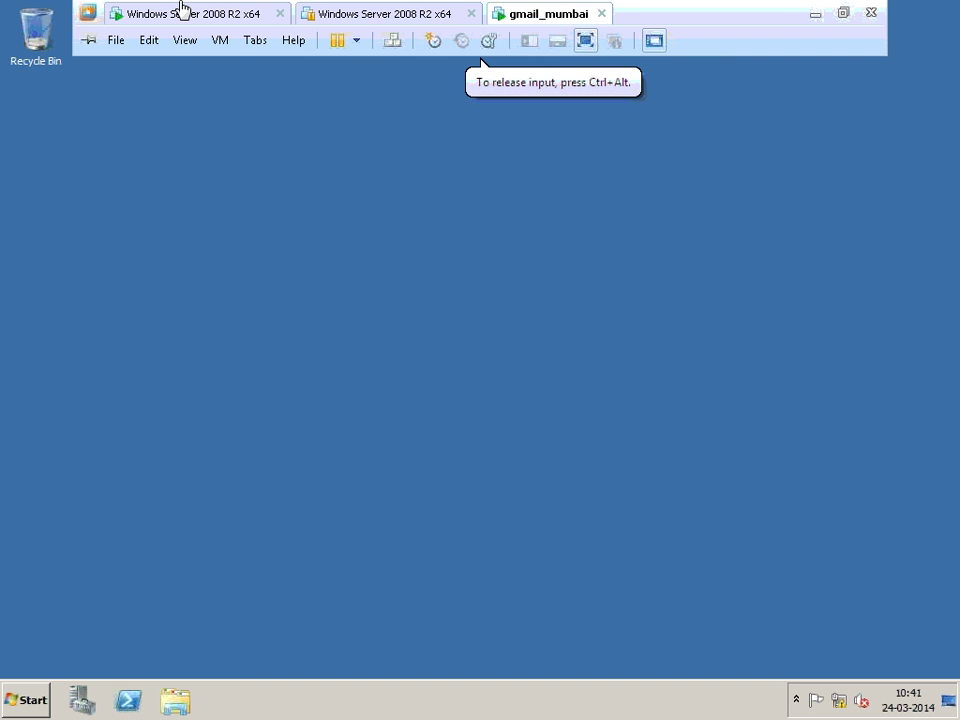
Switch to the running Windows Server 2008 R2 x64 virtual machine and check its Local Area Connection details in Network and Sharing Center
{"action": "left_click", "coordinate": [180, 10]}
{"action": "left_click", "coordinate": [133, 622]}
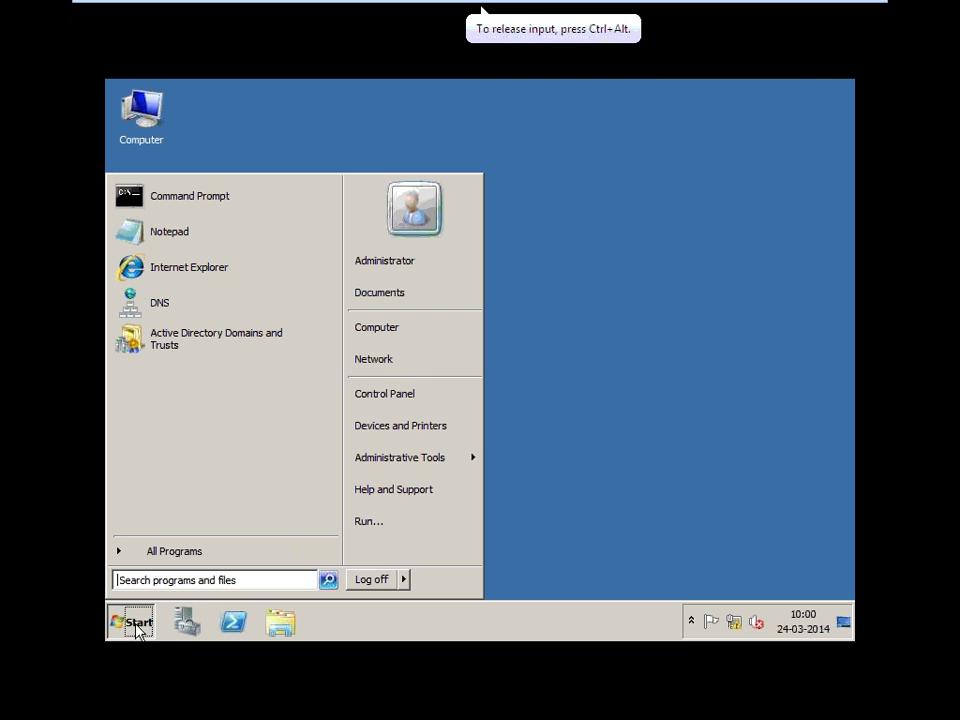
{"action": "right_click", "coordinate": [420, 366]}
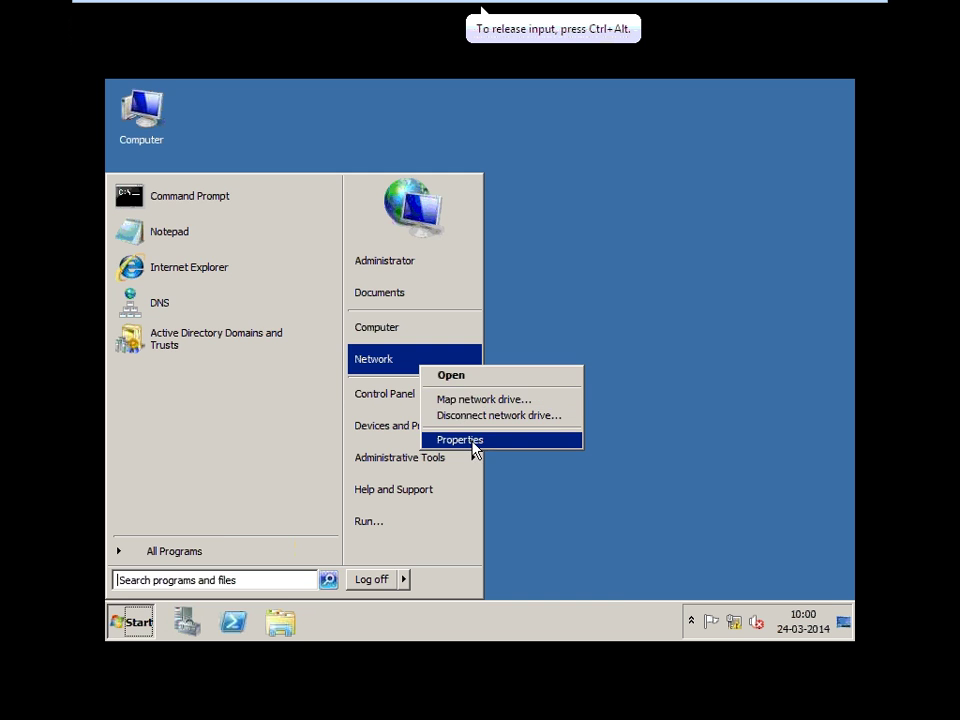
{"action": "left_click", "coordinate": [474, 441]}
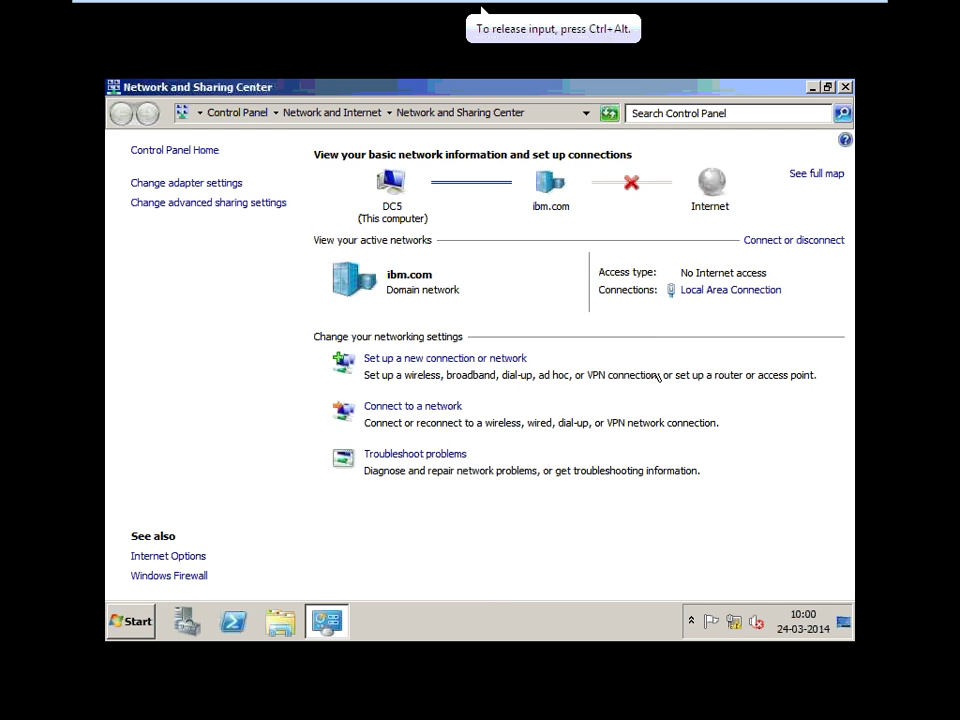
{"action": "left_click", "coordinate": [713, 293]}
{"action": "left_click", "coordinate": [377, 340]}
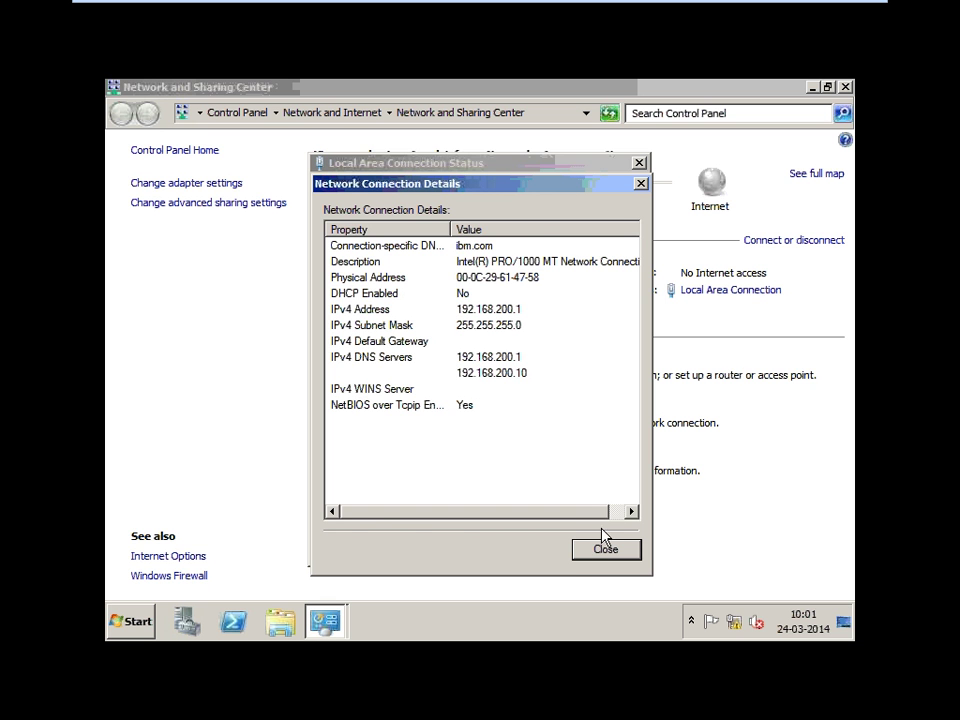
{"action": "left_click", "coordinate": [606, 550]}
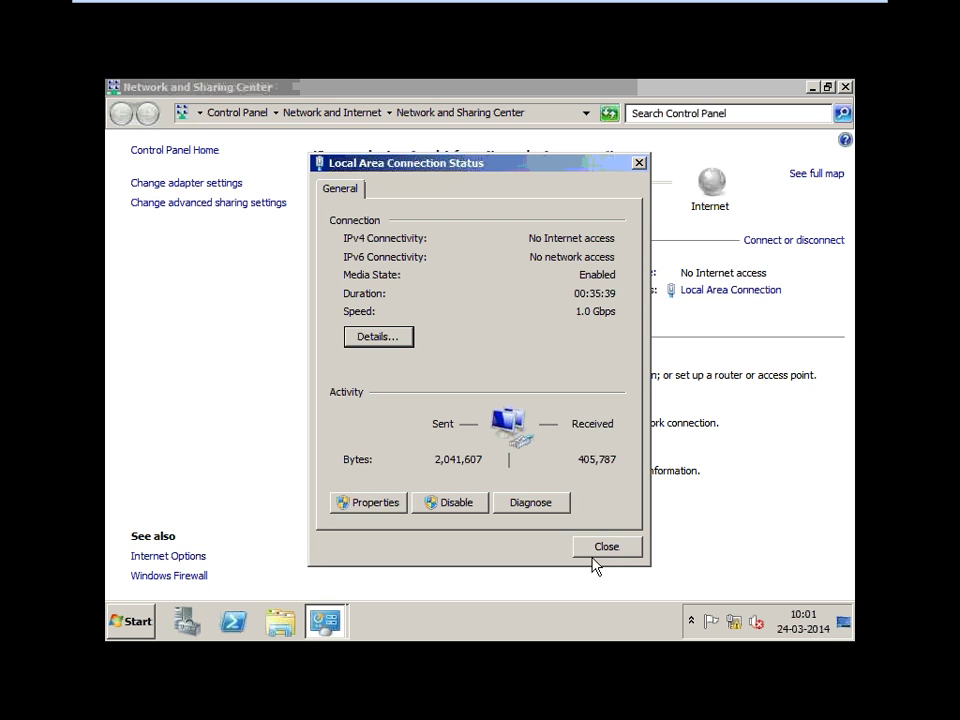
{"action": "left_click", "coordinate": [604, 550]}
{"action": "left_click", "coordinate": [845, 87]}
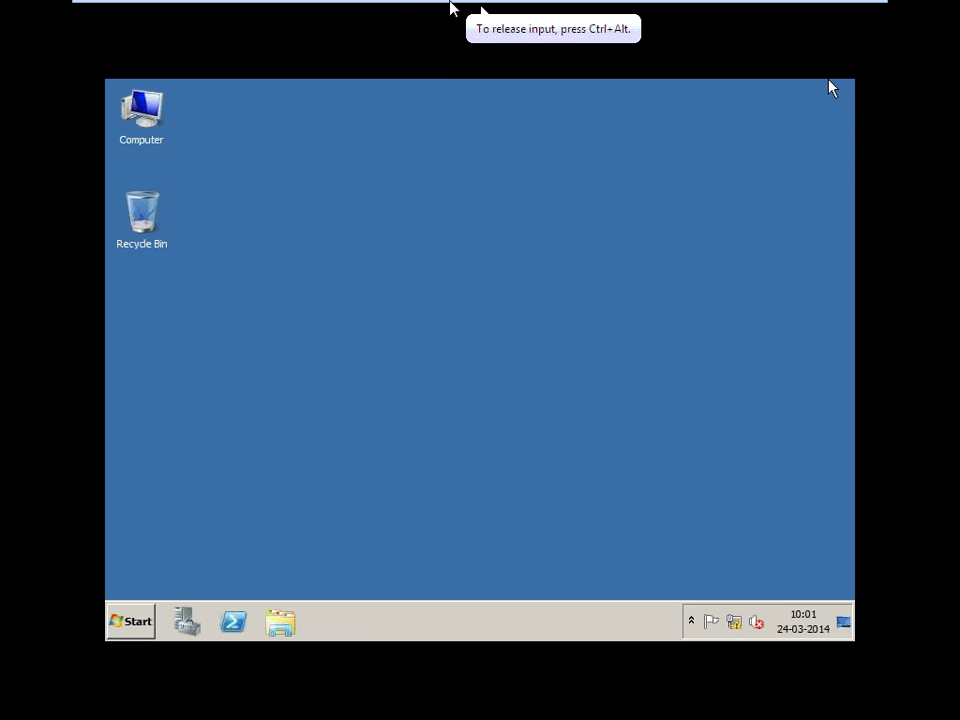
Switch to the gmail_mumbai virtual machine and open the gmail.com domain's properties in Active Directory Domains and Trusts
{"action": "mouse_move", "coordinate": [451, 8]}
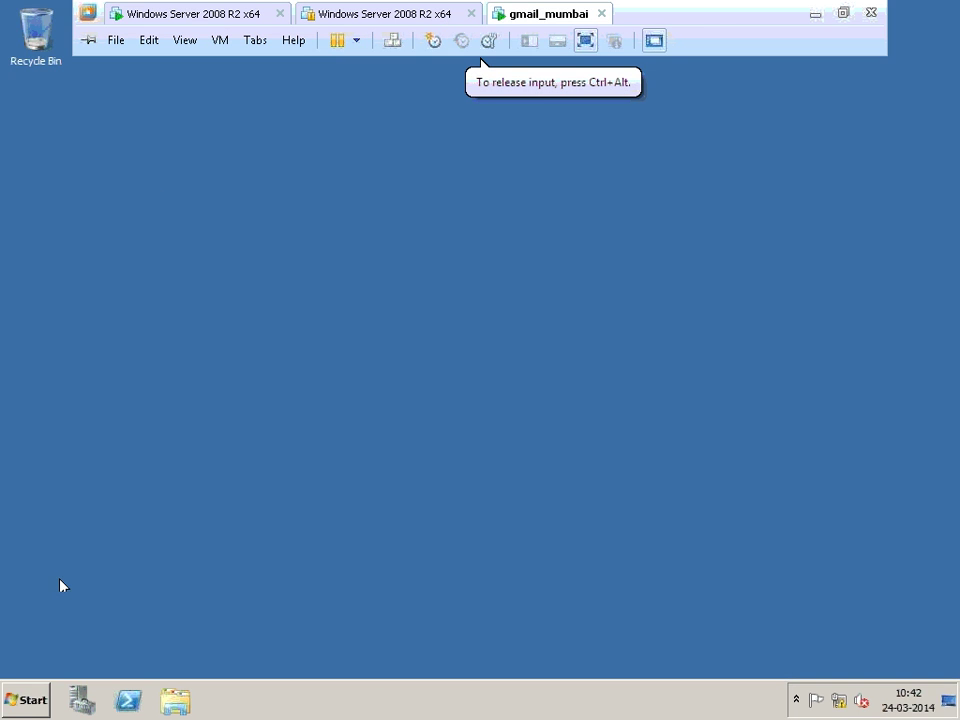
{"action": "key", "text": "super"}
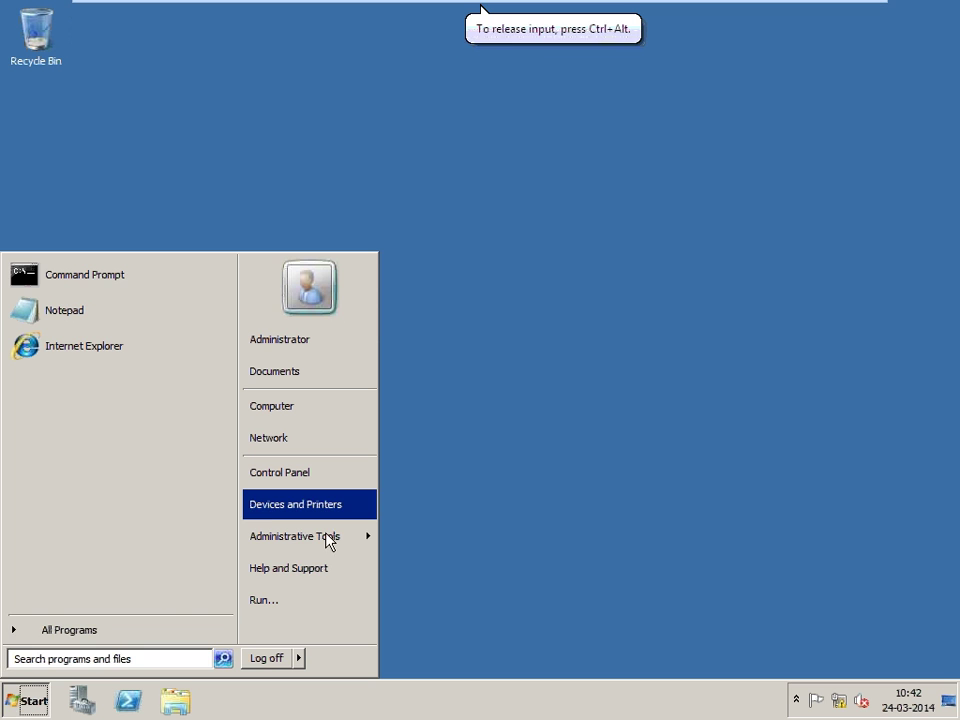
{"action": "mouse_move", "coordinate": [335, 547]}
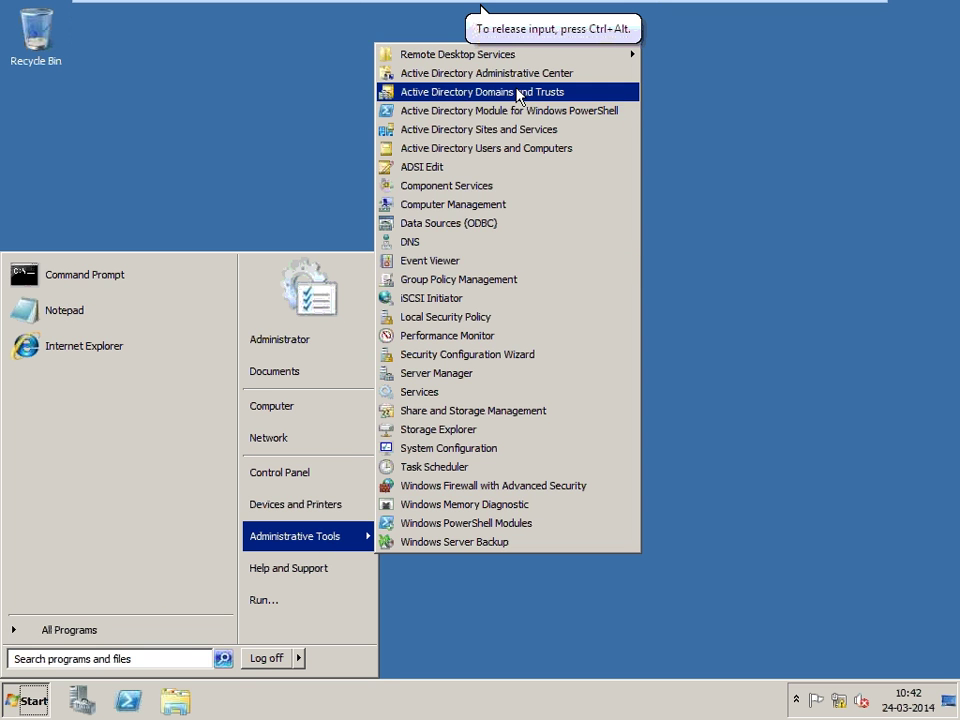
{"action": "left_click", "coordinate": [517, 91]}
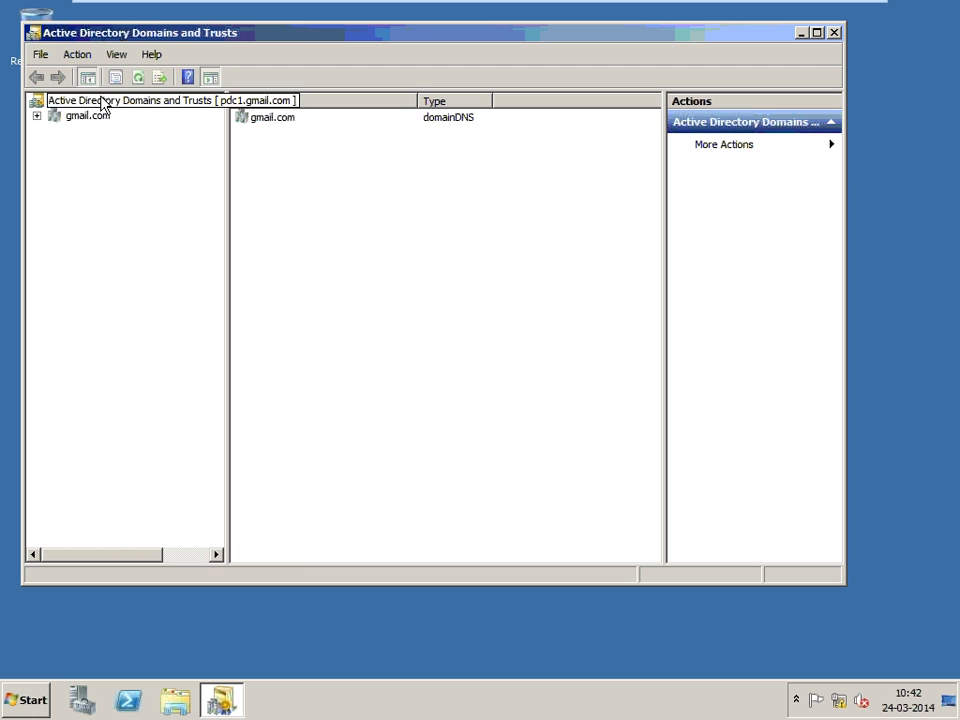
{"action": "right_click", "coordinate": [103, 100]}
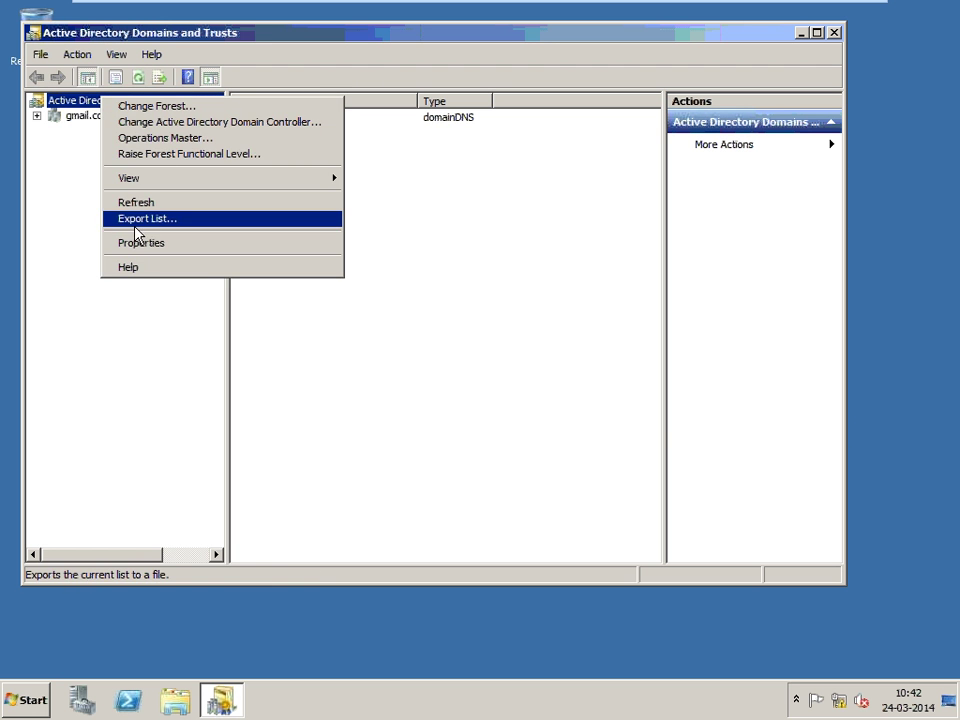
{"action": "left_click", "coordinate": [58, 118]}
{"action": "right_click", "coordinate": [70, 120]}
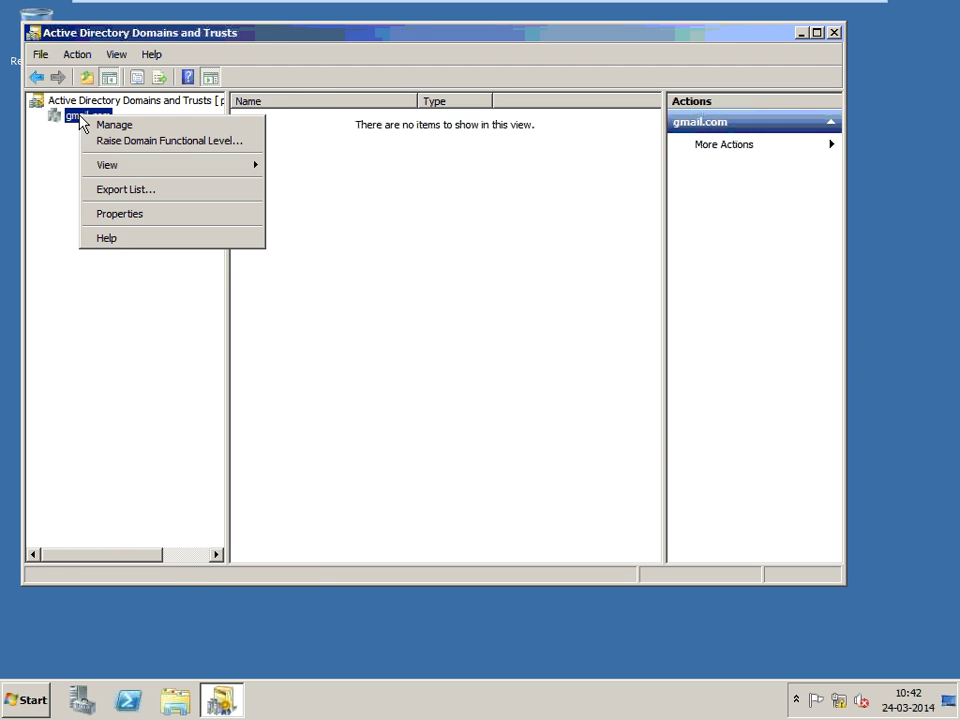
{"action": "left_click", "coordinate": [118, 212]}
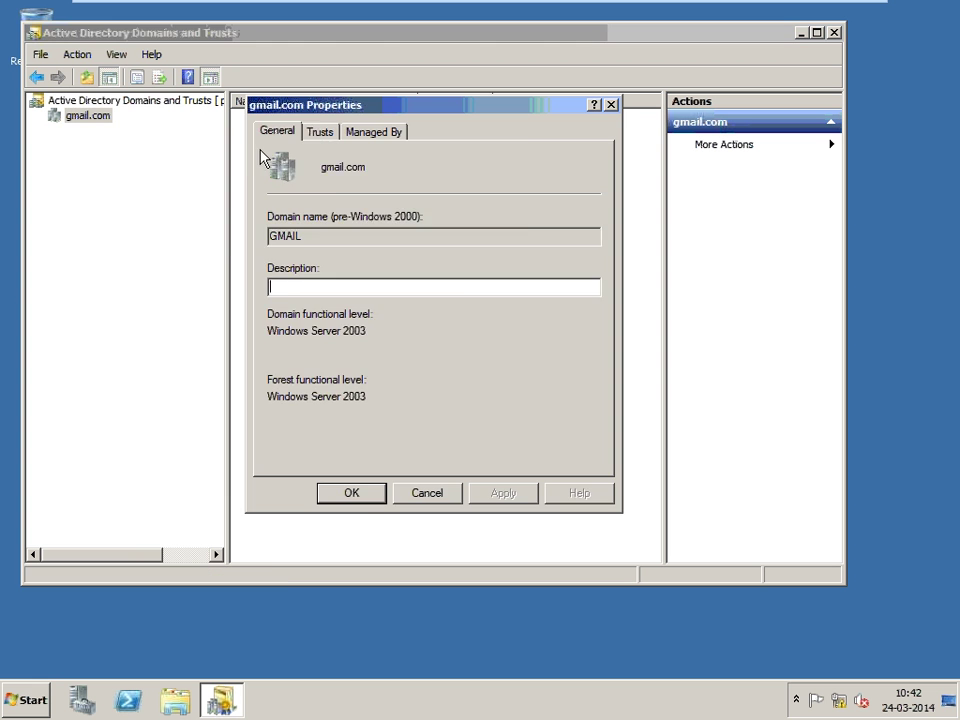
Try to create a new trust from gmail.com to ibm.com, then cancel the wizard and close Active Directory Domains and Trusts
{"action": "left_click", "coordinate": [321, 132]}
{"action": "left_click", "coordinate": [332, 454]}
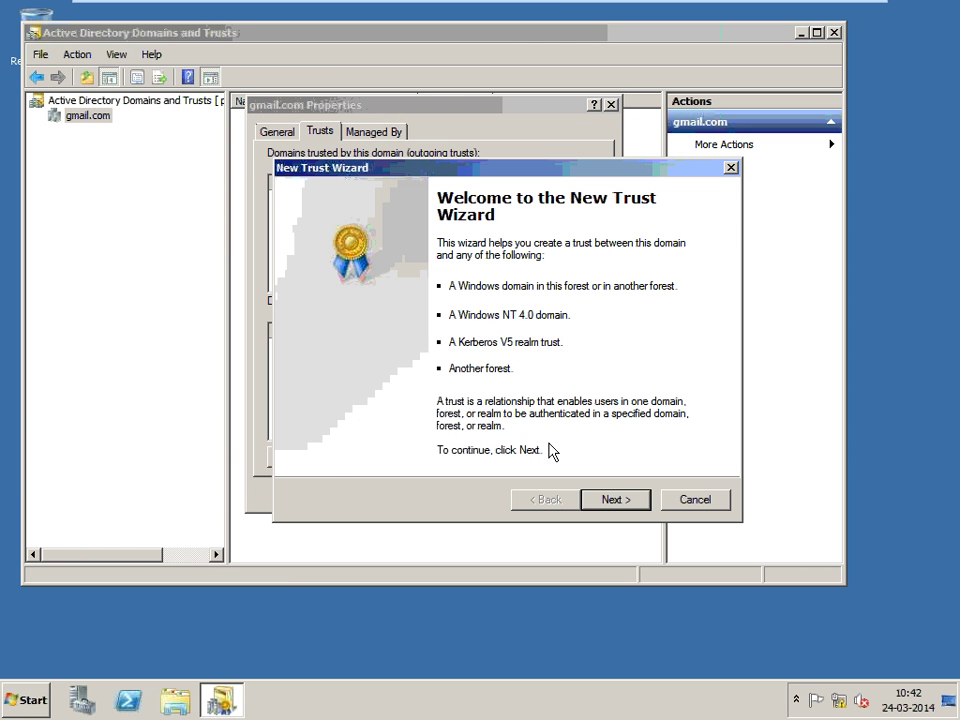
{"action": "left_click", "coordinate": [630, 503]}
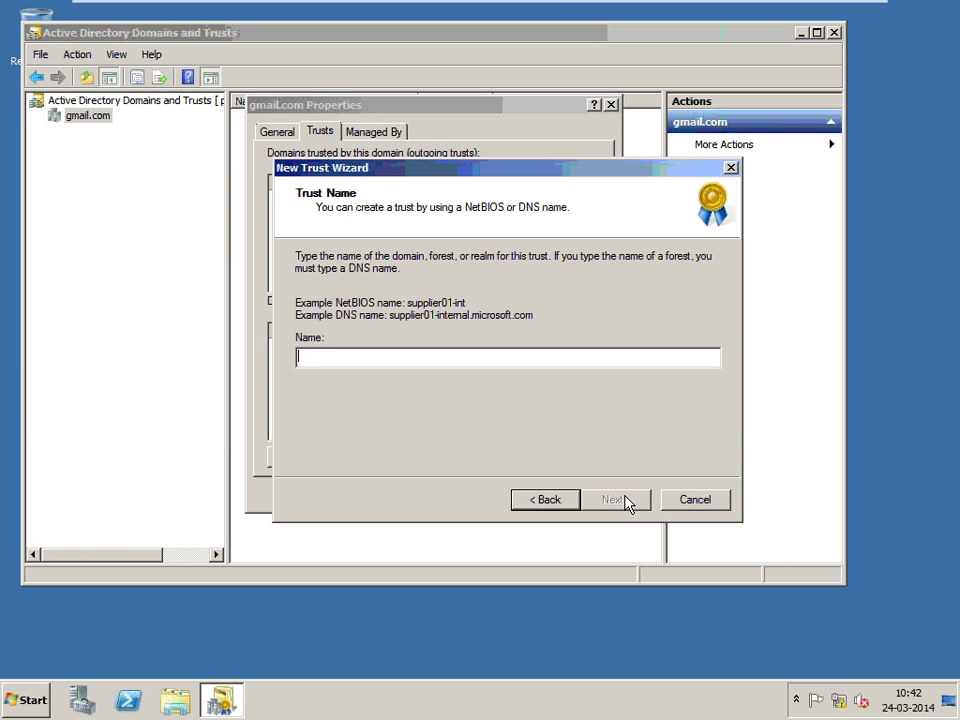
{"action": "type", "text": "ibm."}
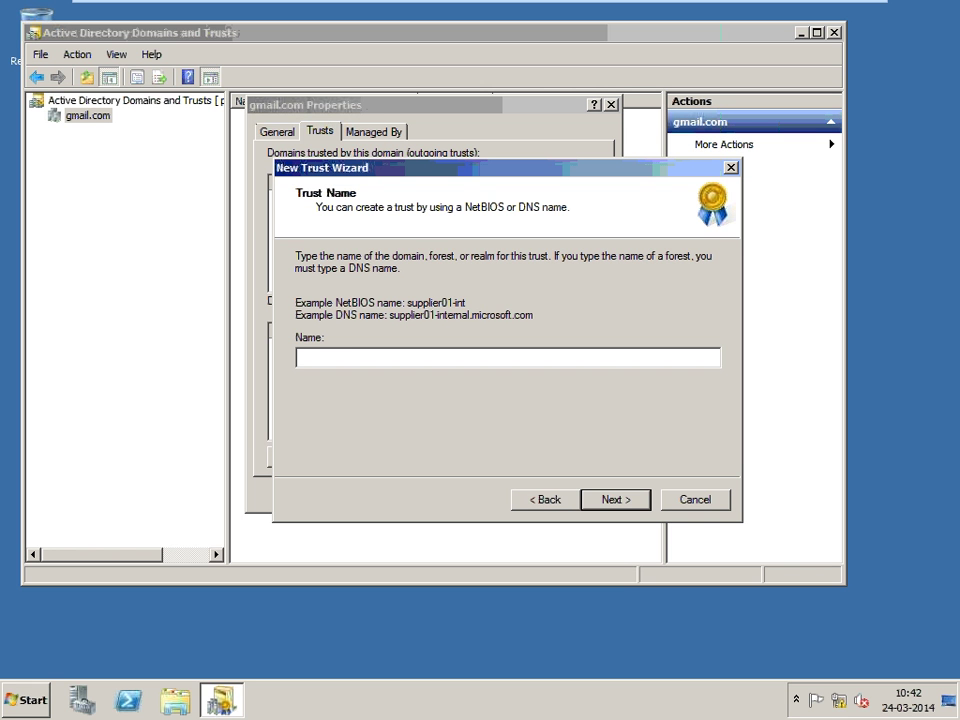
{"action": "type", "text": "com"}
{"action": "left_click", "coordinate": [620, 499]}
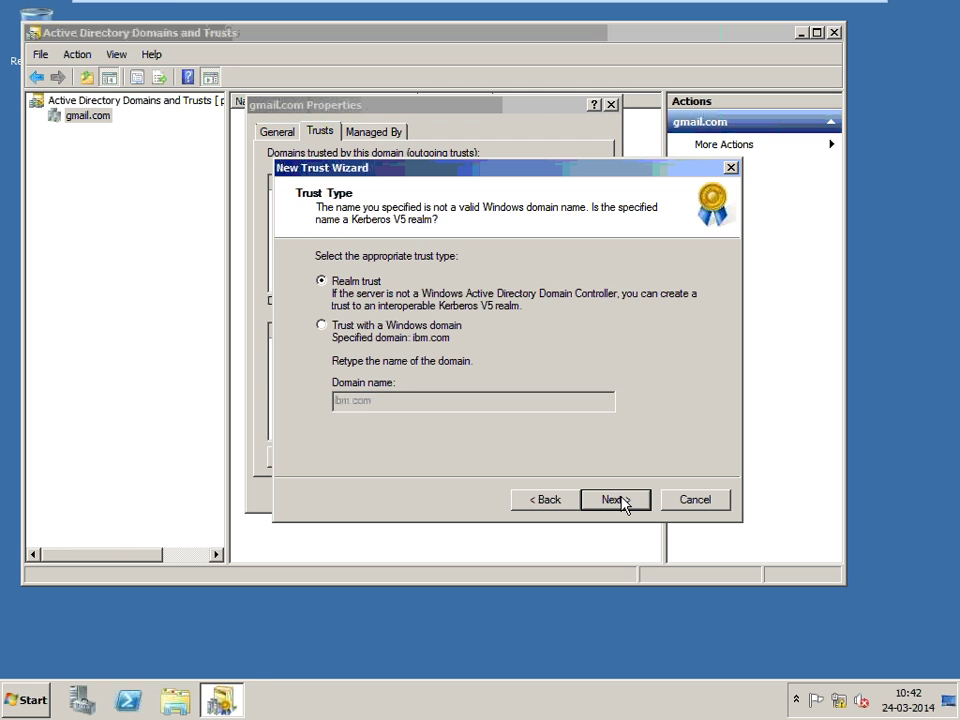
{"action": "left_click", "coordinate": [563, 507]}
{"action": "left_click", "coordinate": [695, 502]}
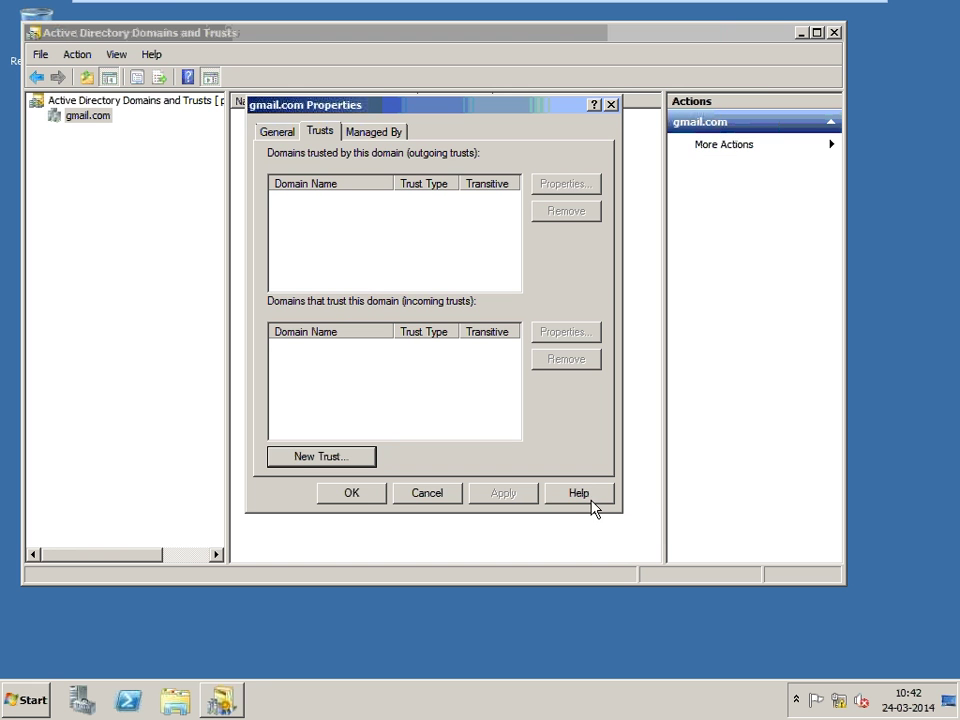
{"action": "left_click", "coordinate": [414, 497]}
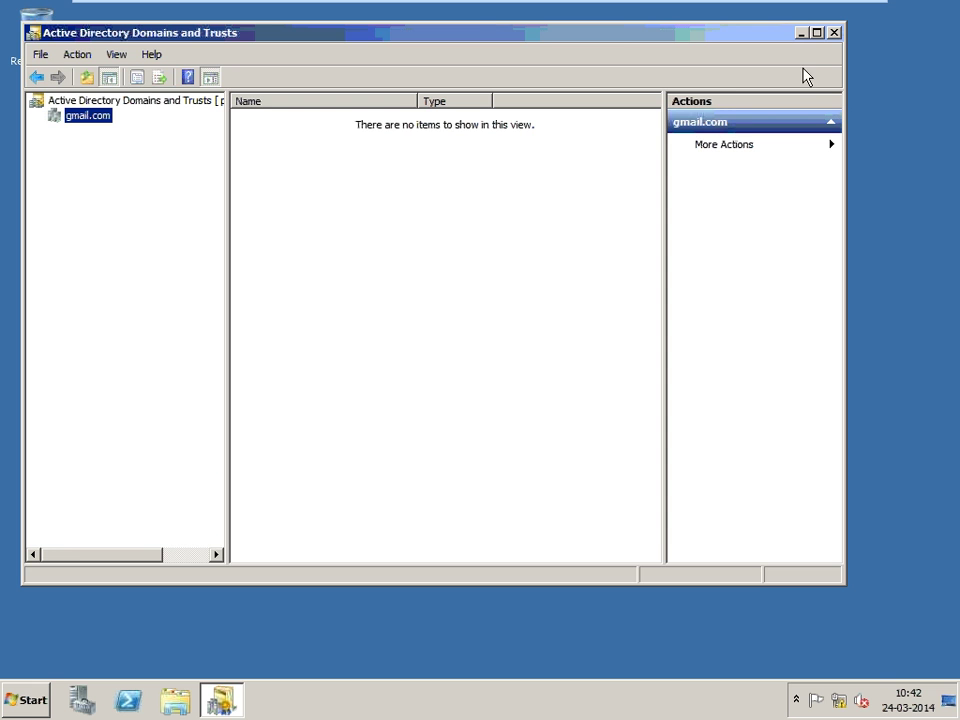
{"action": "key", "text": "alt+F4"}
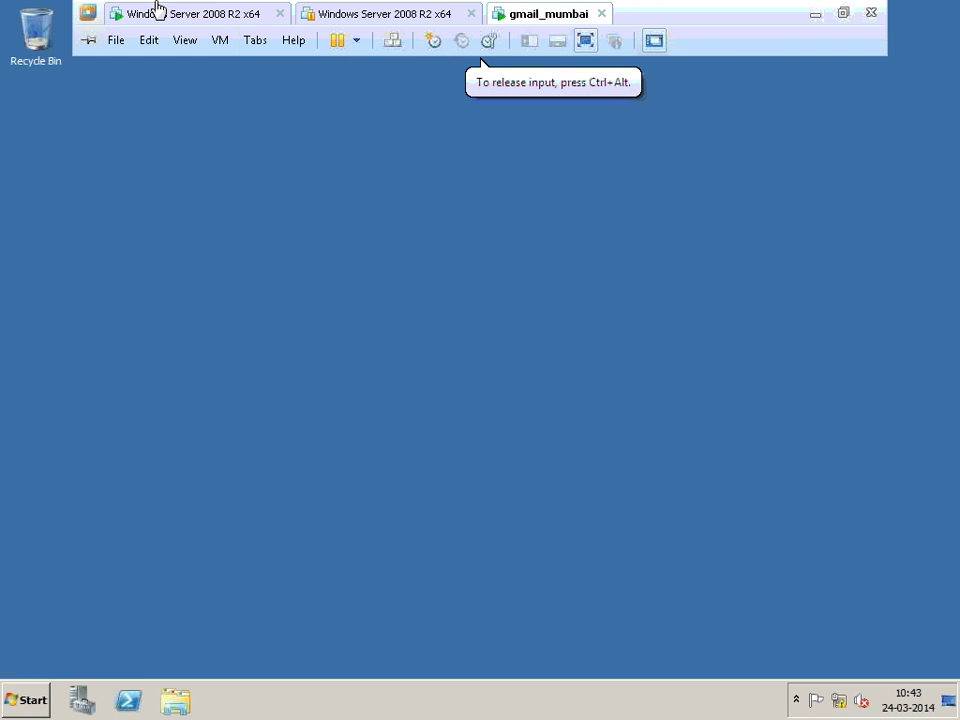
Switch to the running Windows Server 2008 R2 x64 virtual machine and expand ibm.com in Active Directory Users and Computers
{"action": "left_click", "coordinate": [190, 14]}
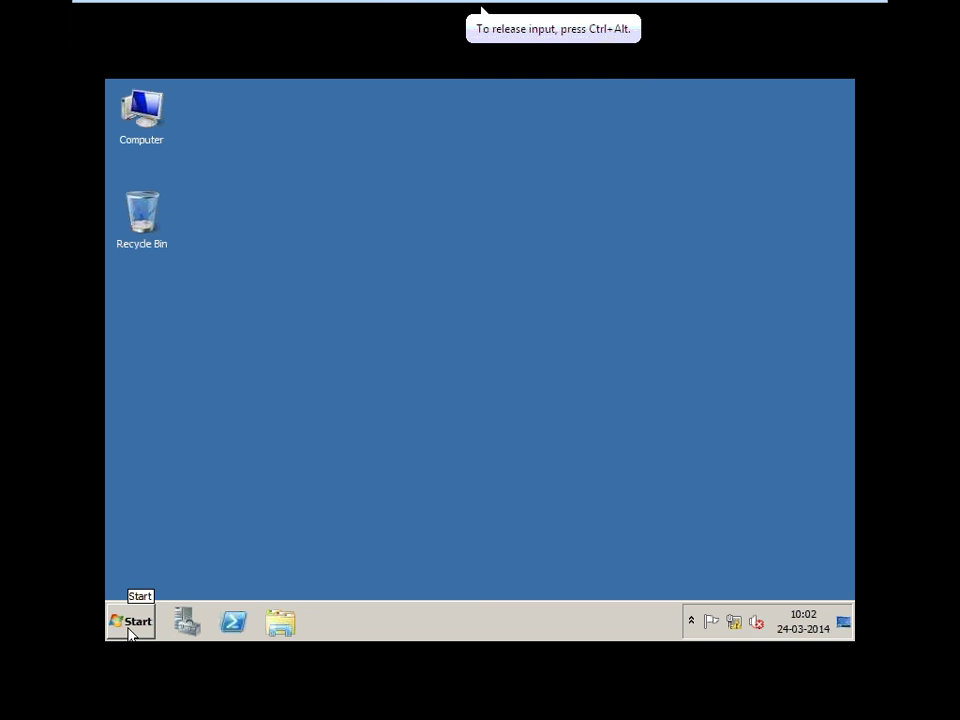
{"action": "left_click", "coordinate": [129, 624]}
{"action": "mouse_move", "coordinate": [443, 474]}
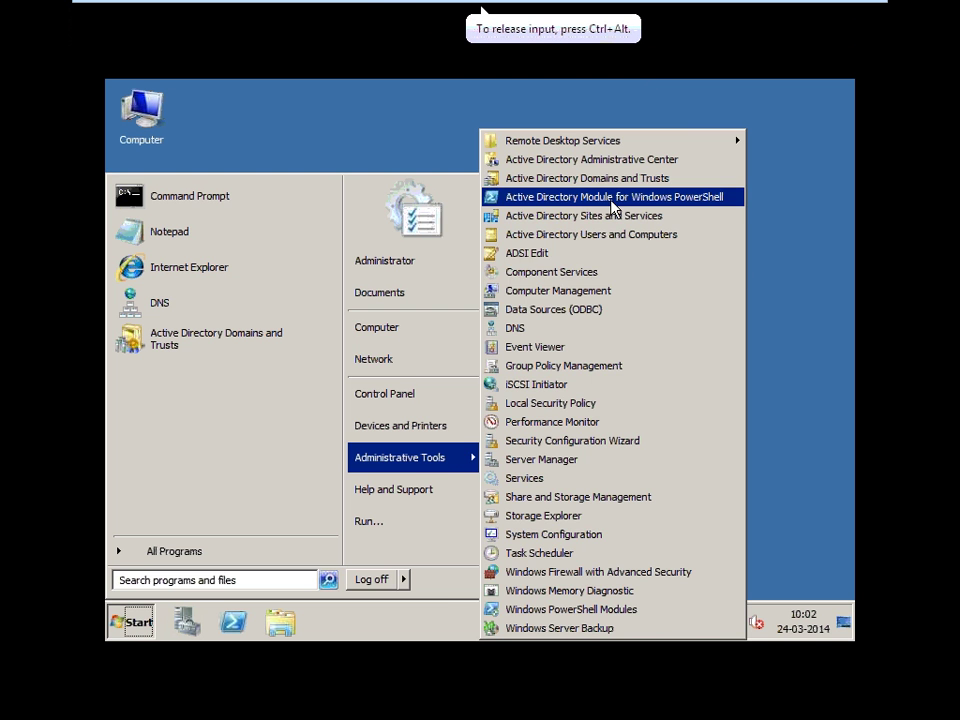
{"action": "left_click", "coordinate": [600, 236]}
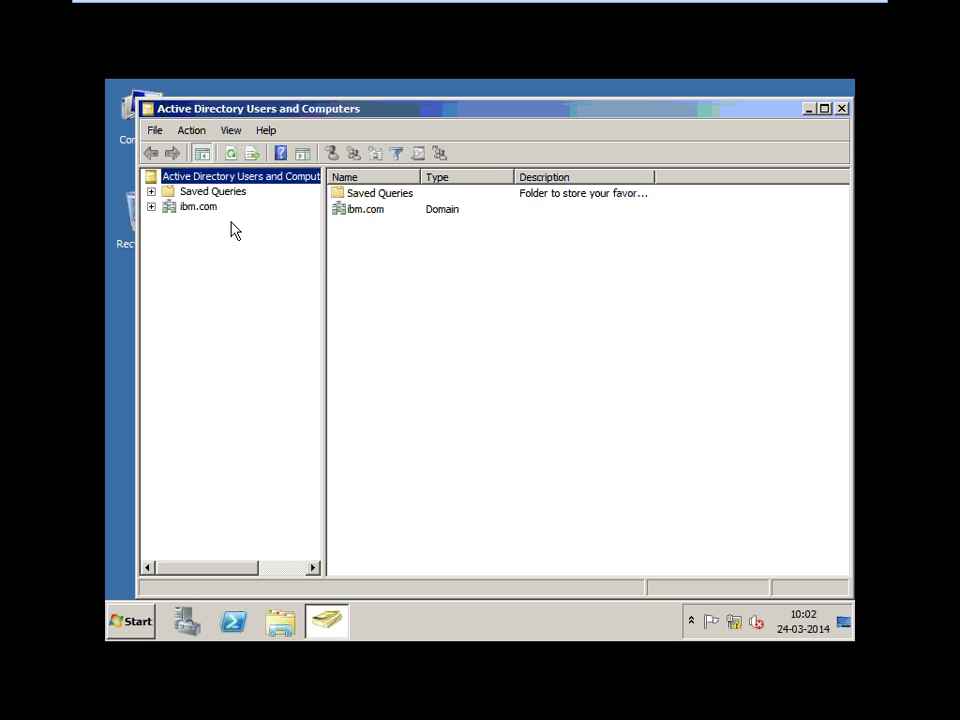
{"action": "left_click", "coordinate": [213, 212]}
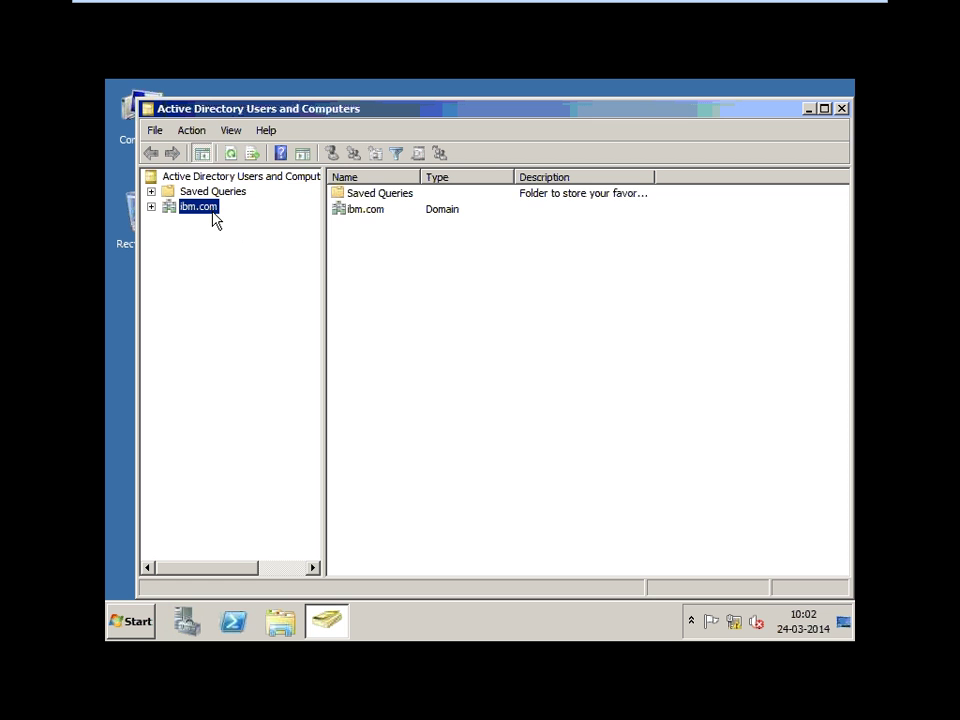
{"action": "double_click", "coordinate": [213, 212]}
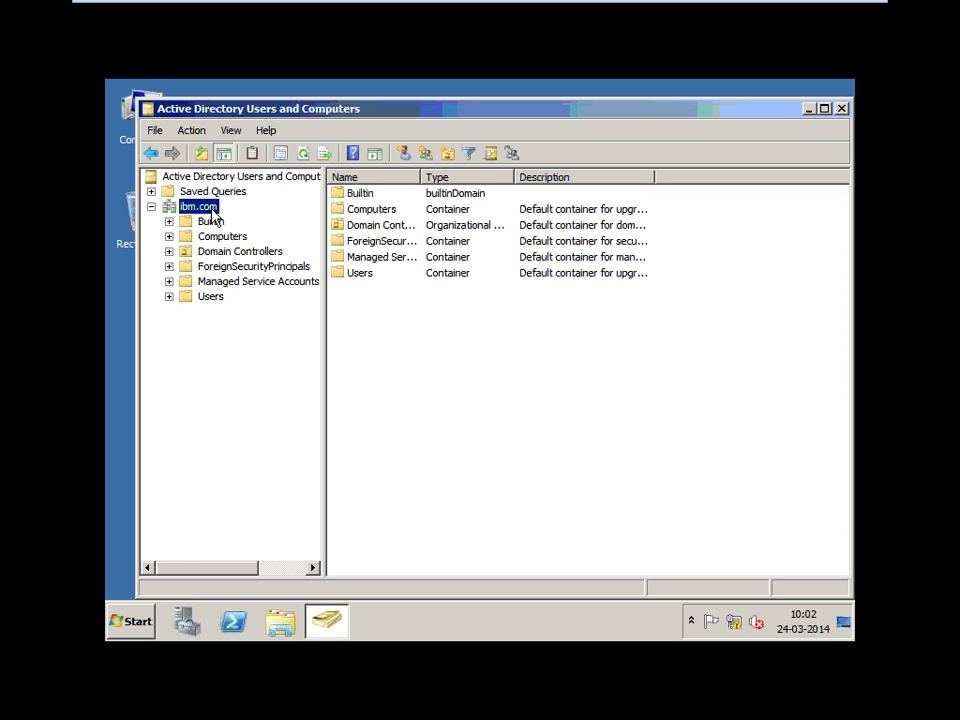
Raise the ibm.com domain functional level to Windows Server 2008 R2 and close Active Directory Users and Computers
{"action": "right_click", "coordinate": [210, 206]}
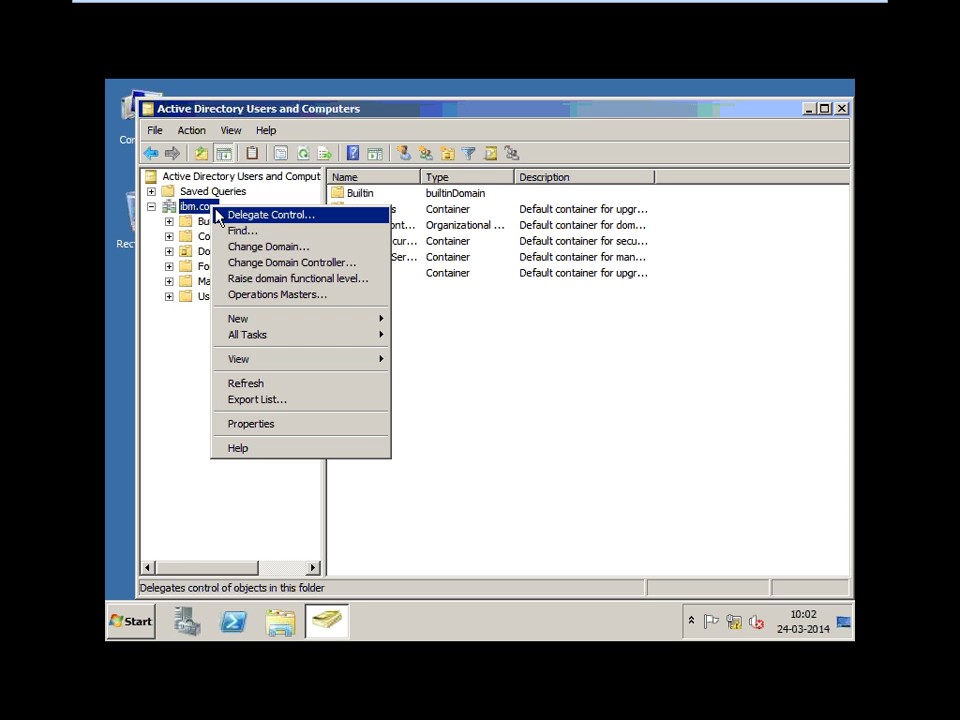
{"action": "left_click", "coordinate": [262, 296]}
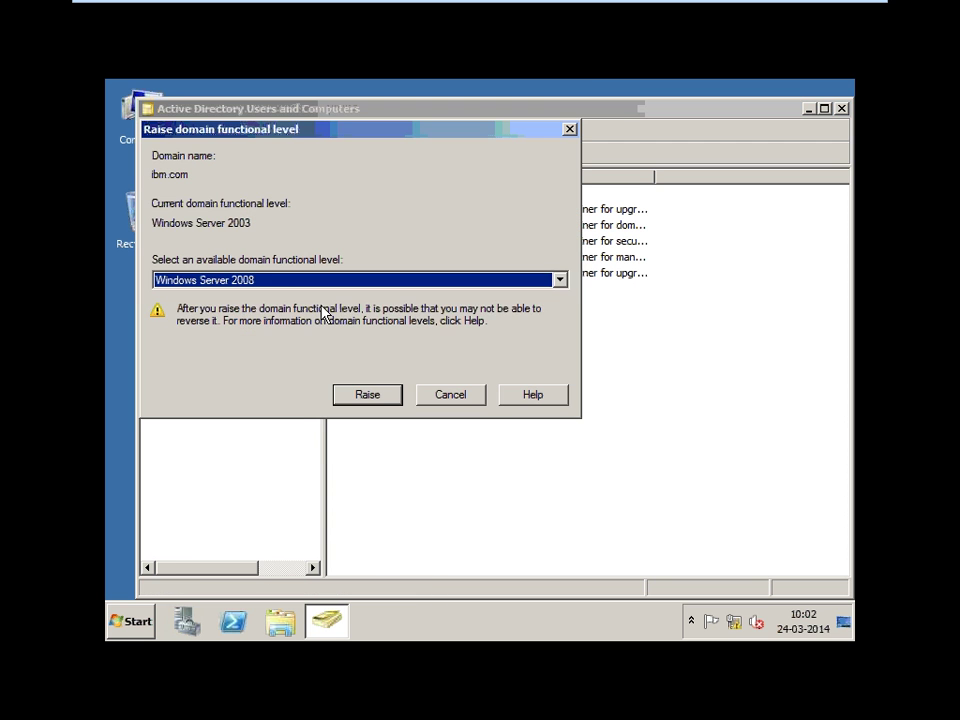
{"action": "left_click", "coordinate": [274, 282]}
{"action": "left_click", "coordinate": [255, 310]}
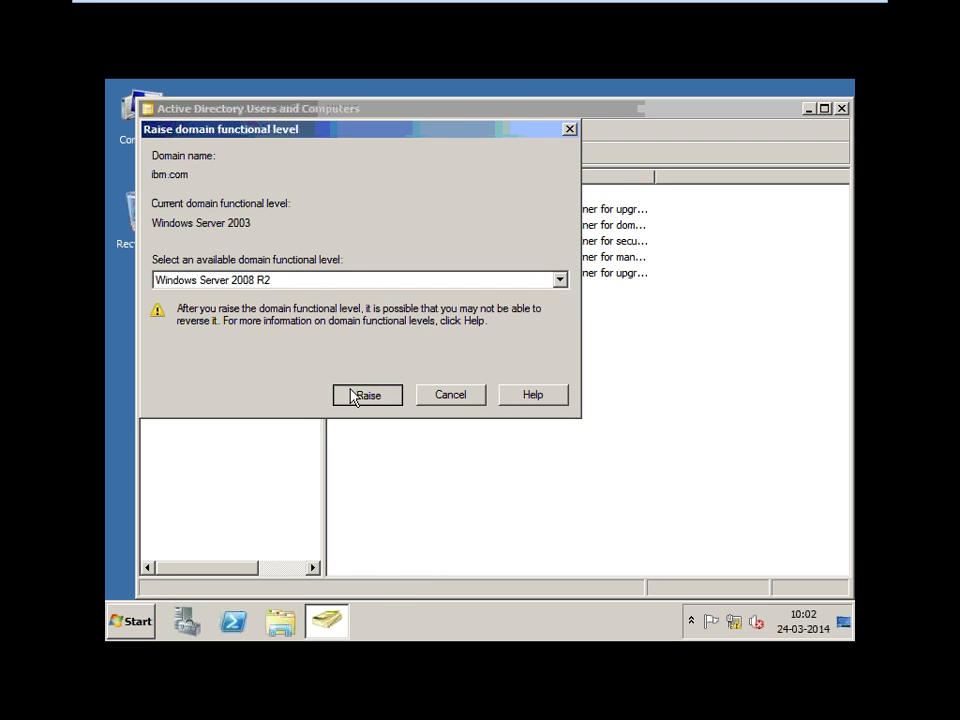
{"action": "left_click", "coordinate": [356, 395]}
{"action": "left_click", "coordinate": [544, 416]}
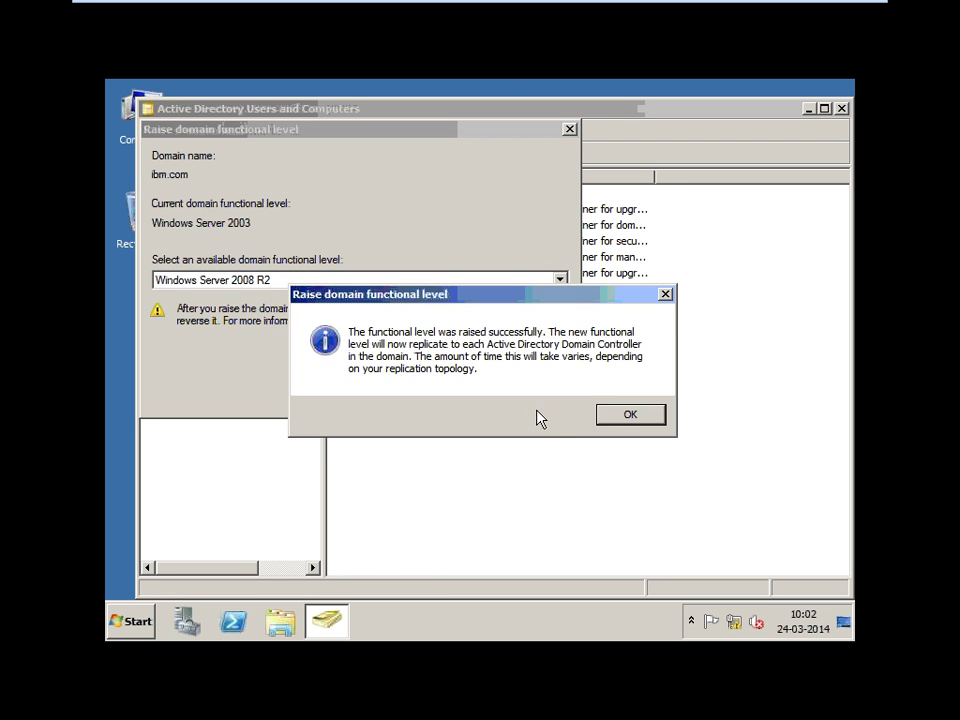
{"action": "left_click", "coordinate": [655, 420]}
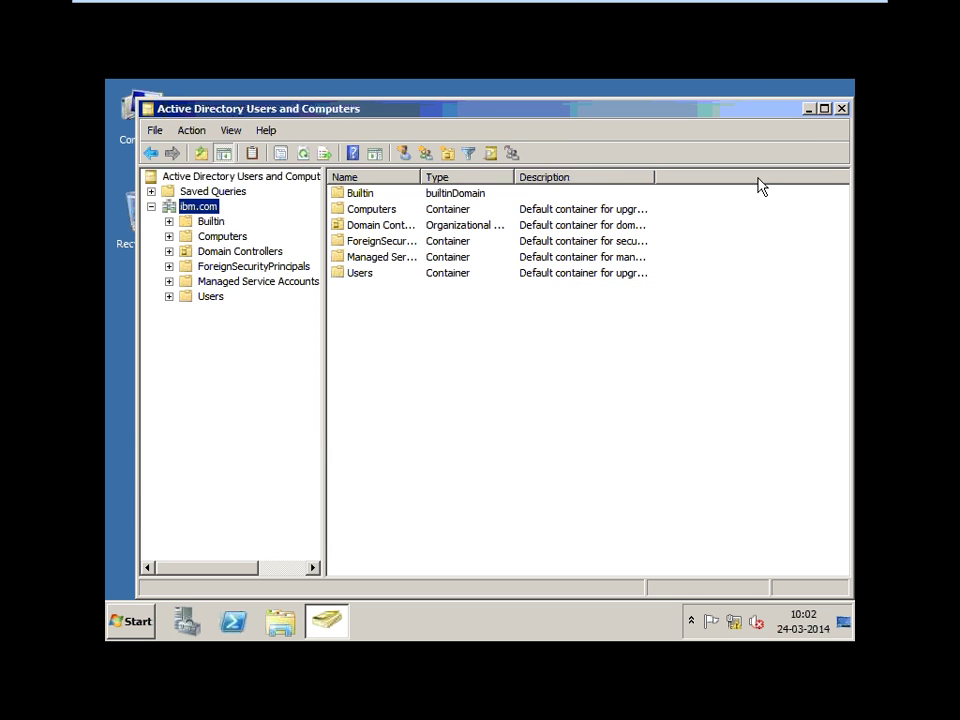
{"action": "left_click", "coordinate": [842, 110]}
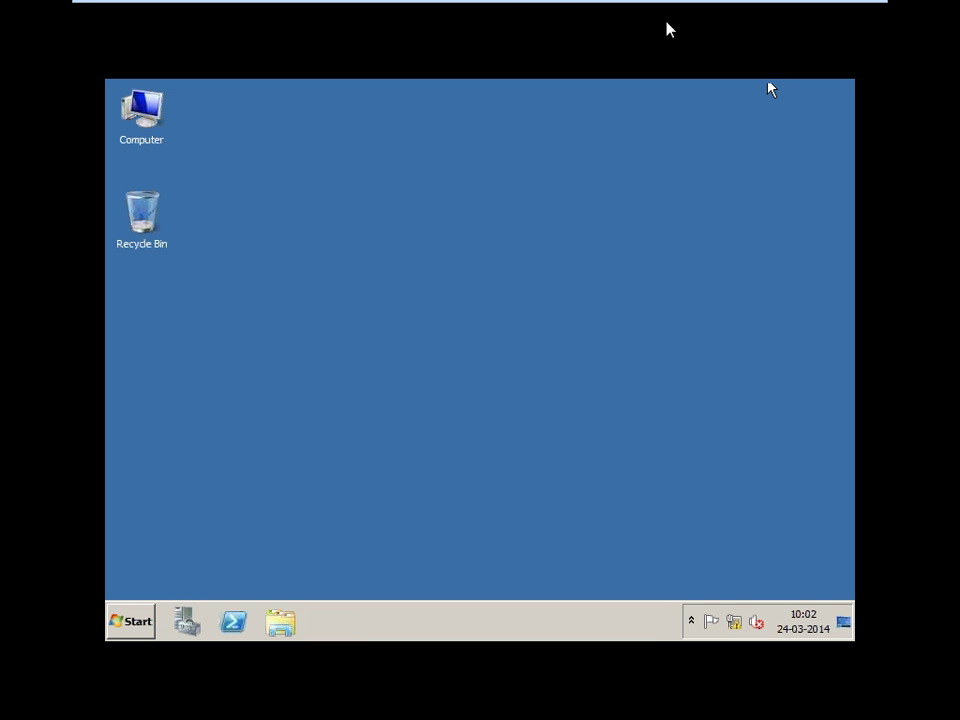
Switch to the gmail_mumbai virtual machine and open Active Directory Users and Computers
{"action": "mouse_move", "coordinate": [553, 6]}
{"action": "left_click", "coordinate": [518, 8]}
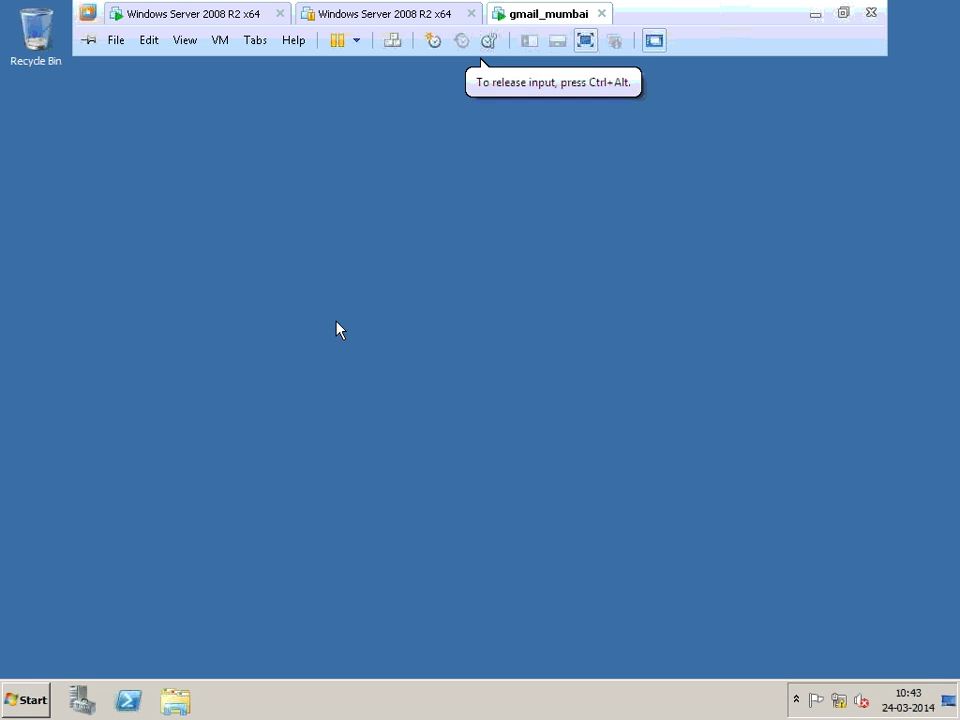
{"action": "left_click", "coordinate": [20, 700]}
{"action": "mouse_move", "coordinate": [360, 540]}
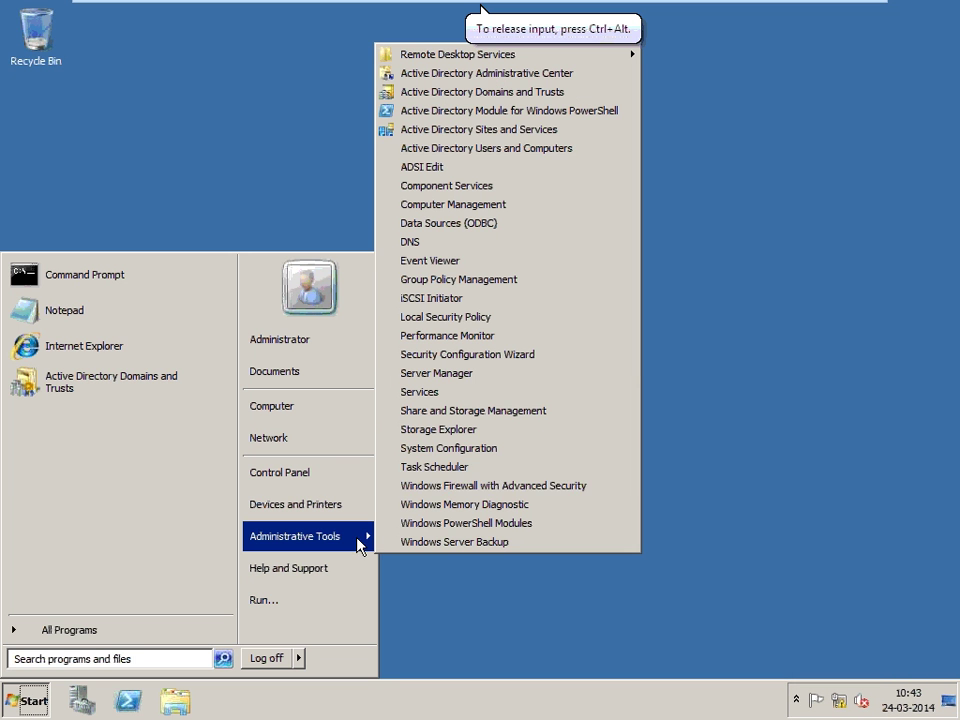
{"action": "left_click", "coordinate": [503, 148]}
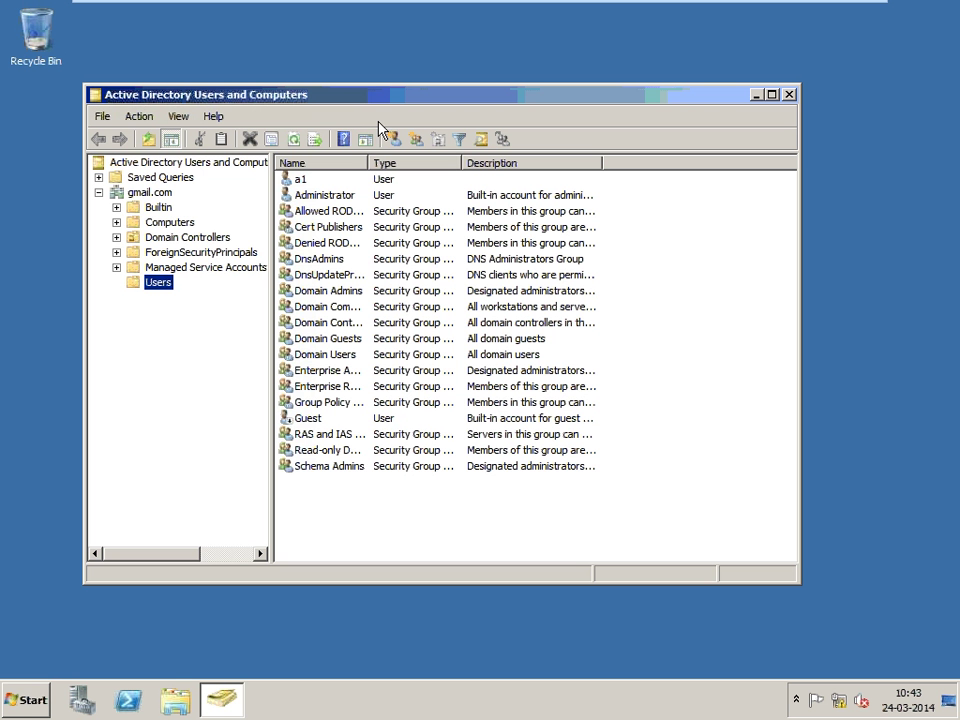
Raise the gmail.com domain functional level to Windows Server 2008 R2 and close Active Directory Users and Computers
{"action": "right_click", "coordinate": [148, 198]}
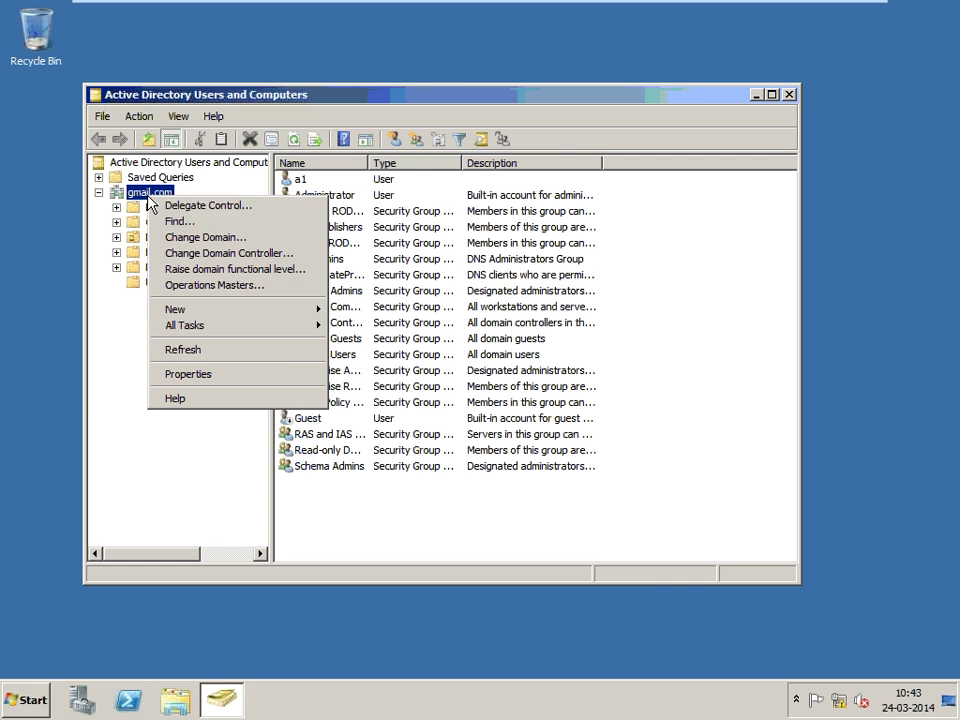
{"action": "left_click", "coordinate": [189, 269]}
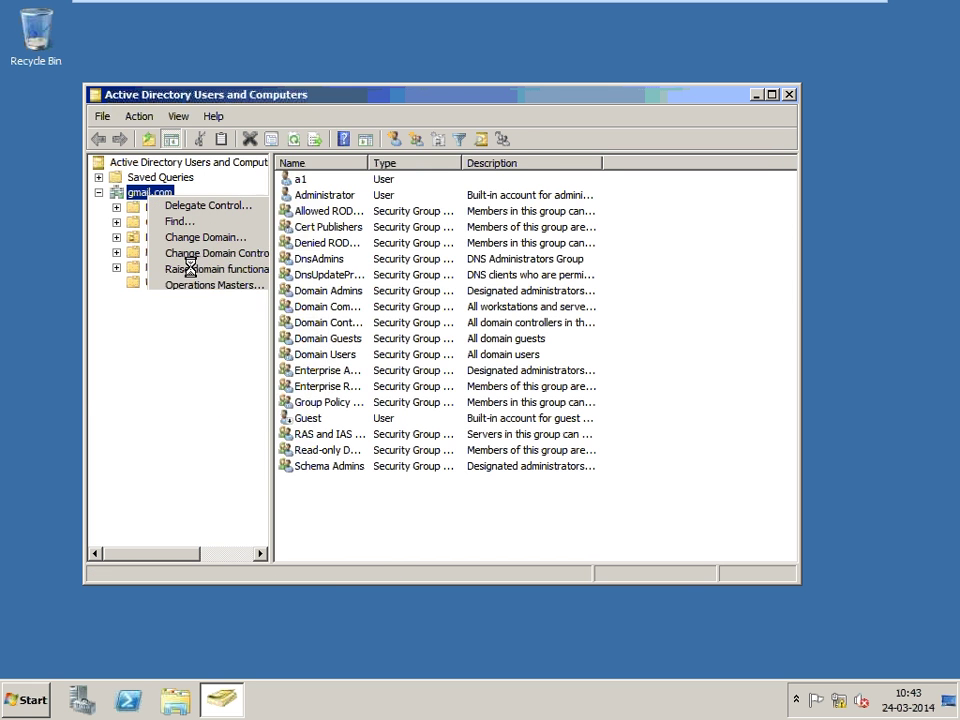
{"action": "left_click", "coordinate": [311, 268]}
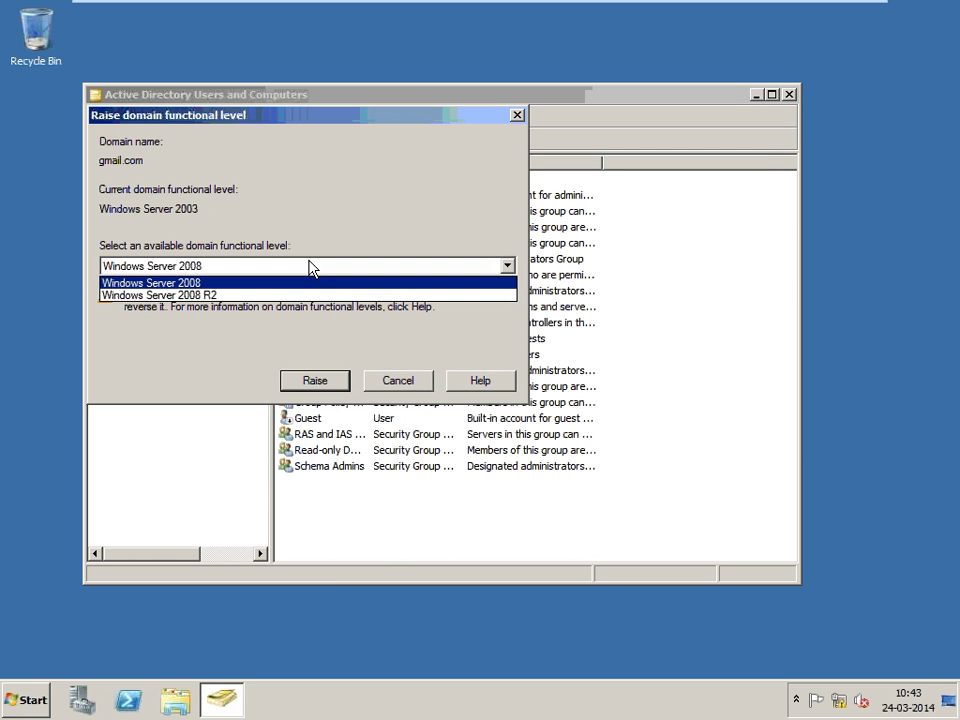
{"action": "left_click", "coordinate": [229, 297]}
{"action": "left_click", "coordinate": [310, 384]}
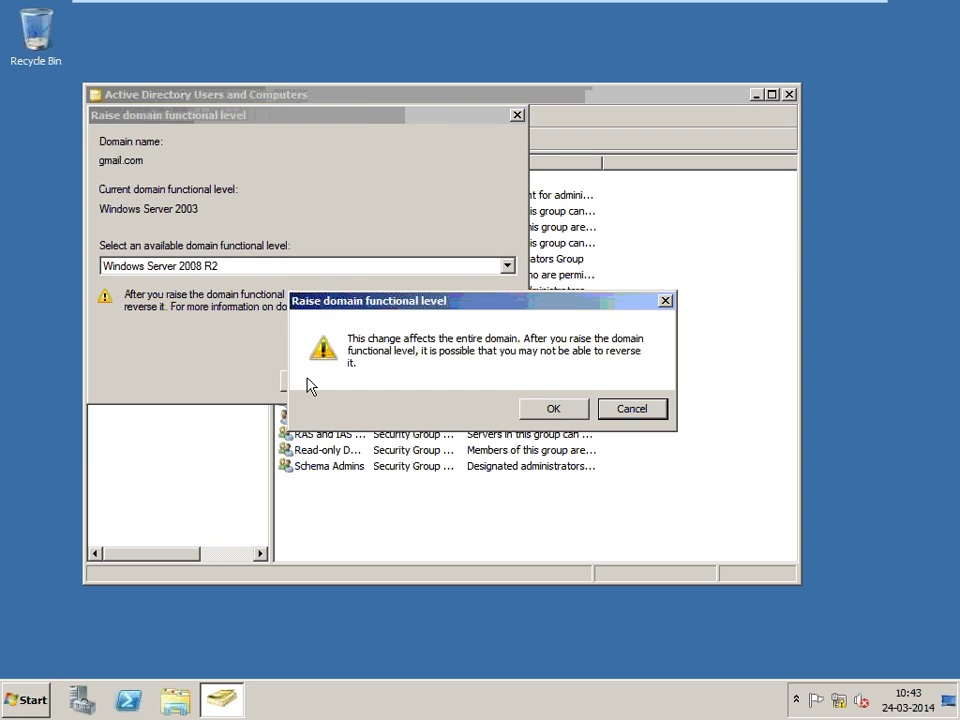
{"action": "left_click", "coordinate": [551, 408]}
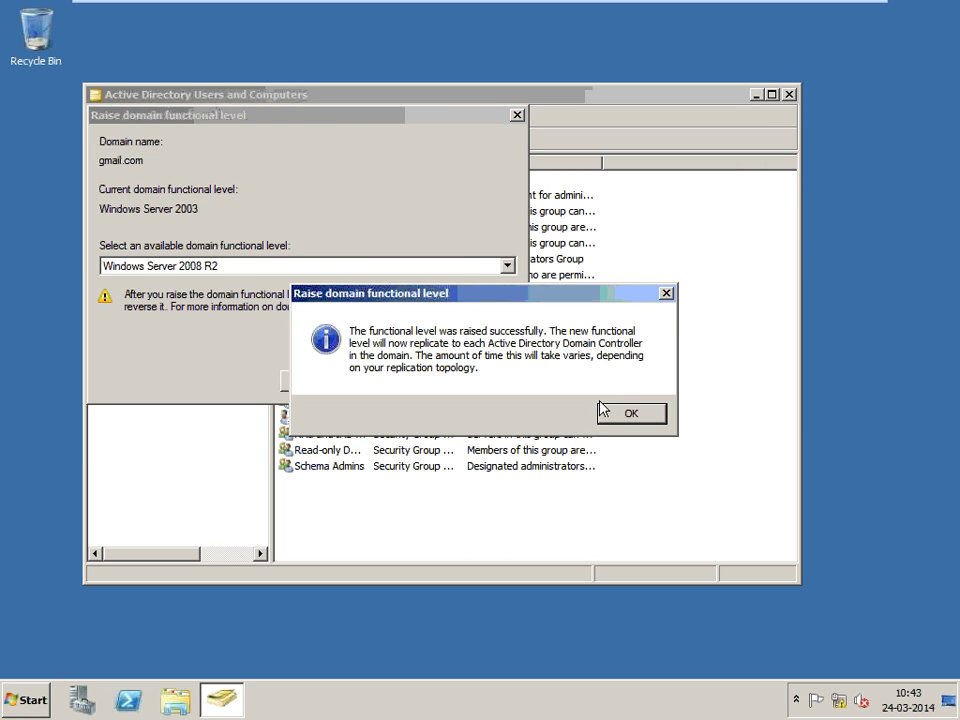
{"action": "left_click", "coordinate": [614, 421]}
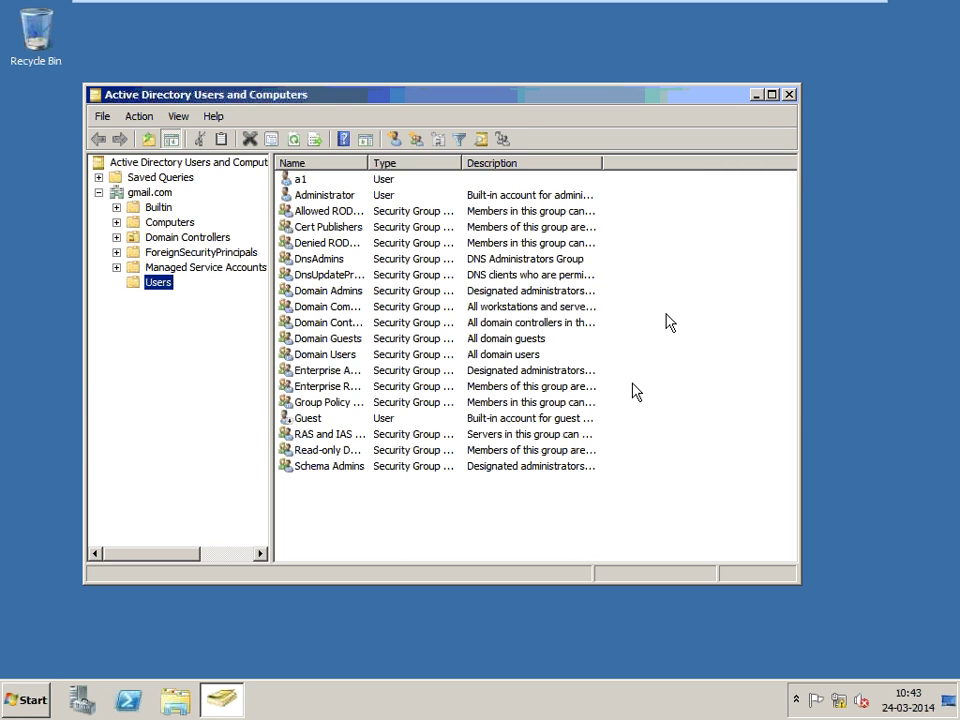
{"action": "left_click", "coordinate": [789, 94]}
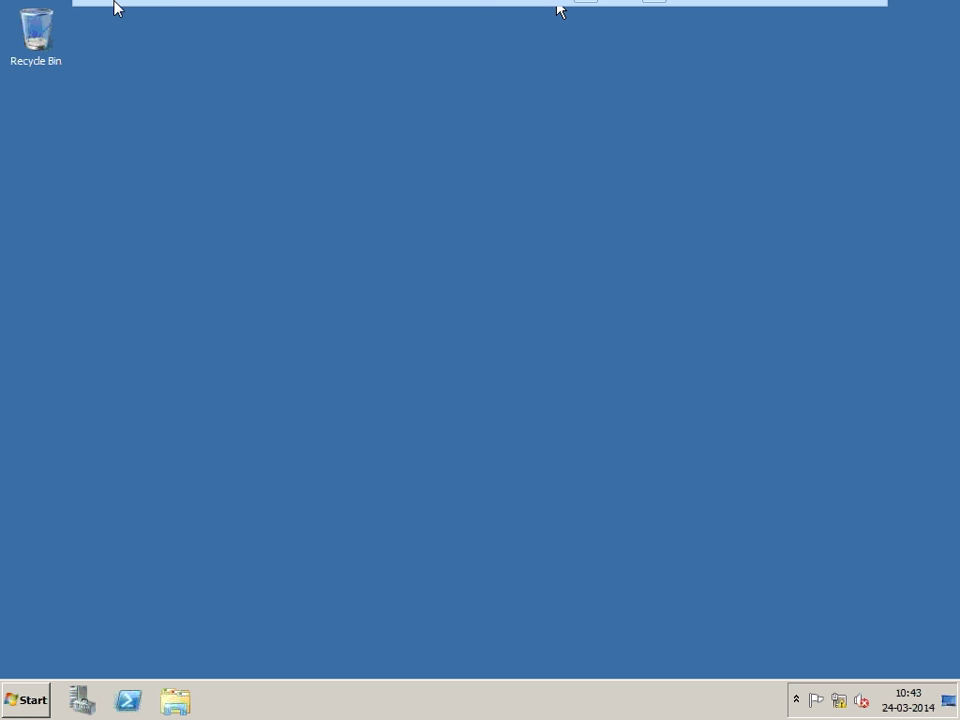
{"action": "left_click", "coordinate": [130, 15]}
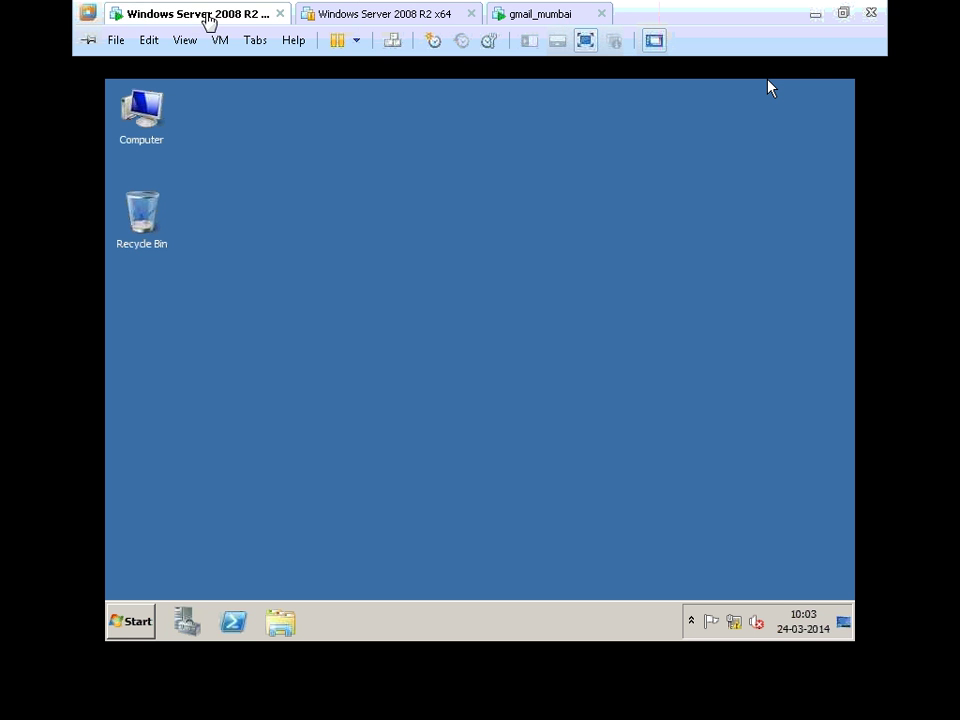
{"action": "left_click", "coordinate": [528, 15]}
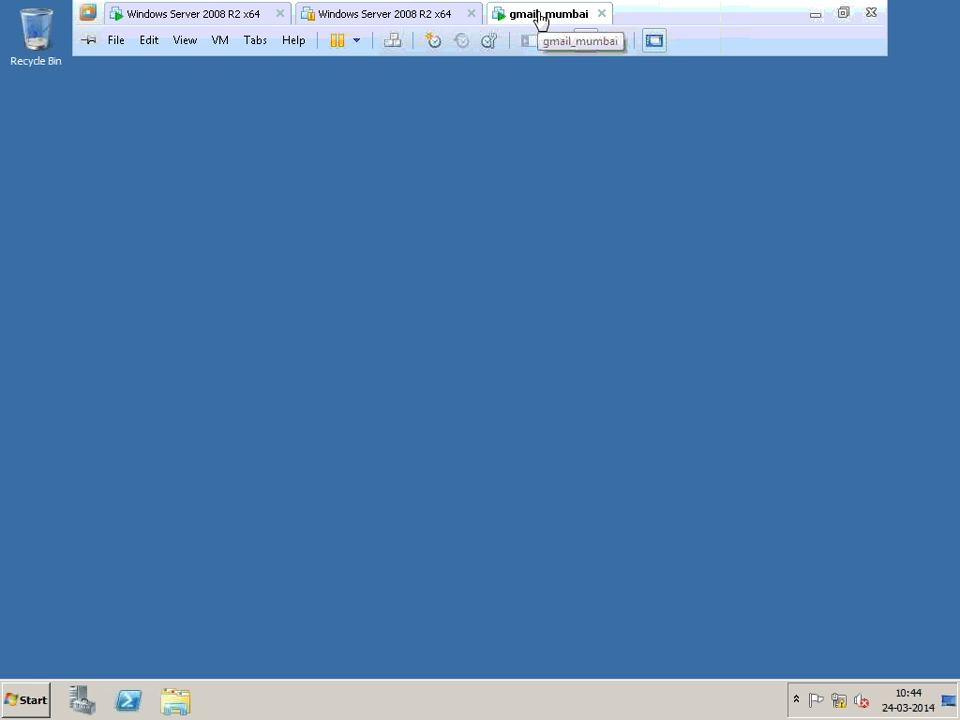
{"action": "left_click", "coordinate": [332, 507]}
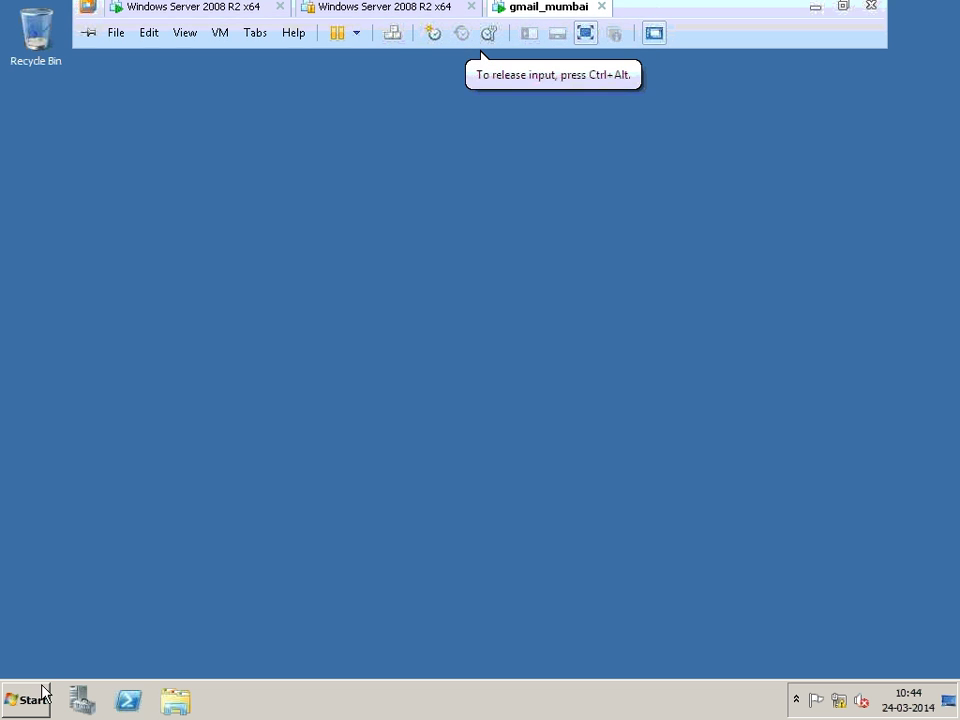
{"action": "left_click", "coordinate": [282, 412]}
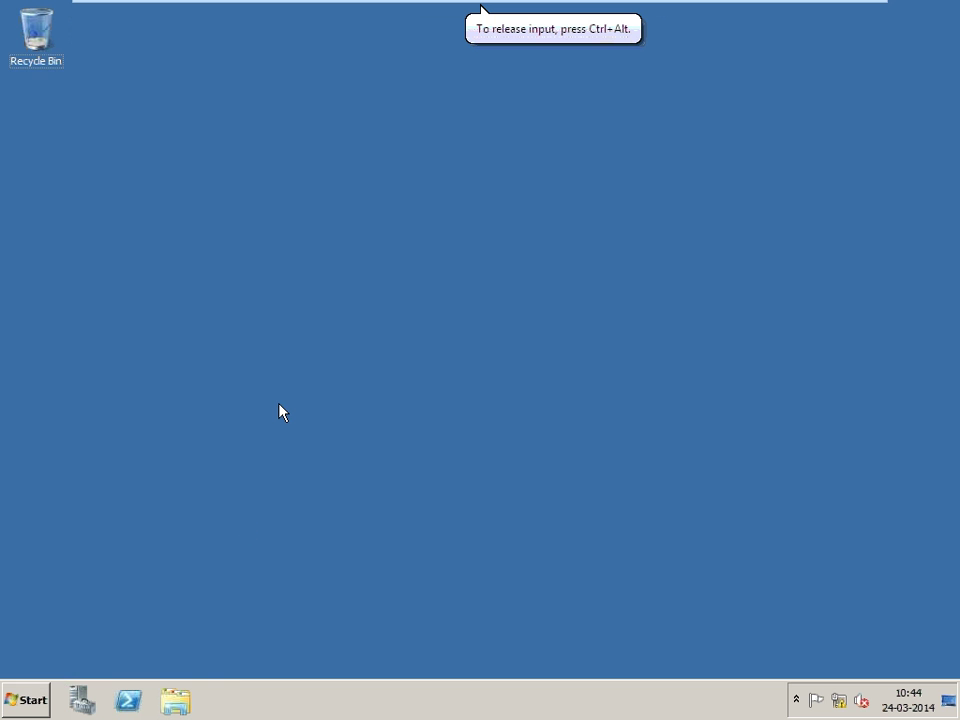
Ping the other server's address on the 192.168.200 network from the gmail_mumbai virtual machine
{"action": "key", "text": "super+r"}
{"action": "type", "text": "ping"}
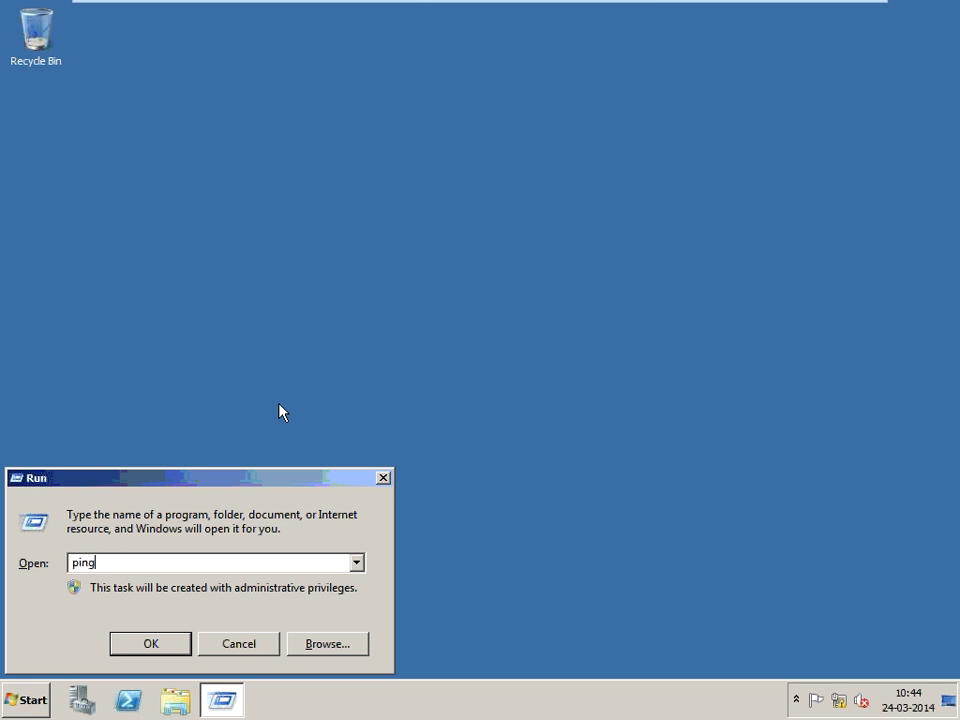
{"action": "type", "text": " 192.168.200."}
{"action": "key", "text": "Return"}
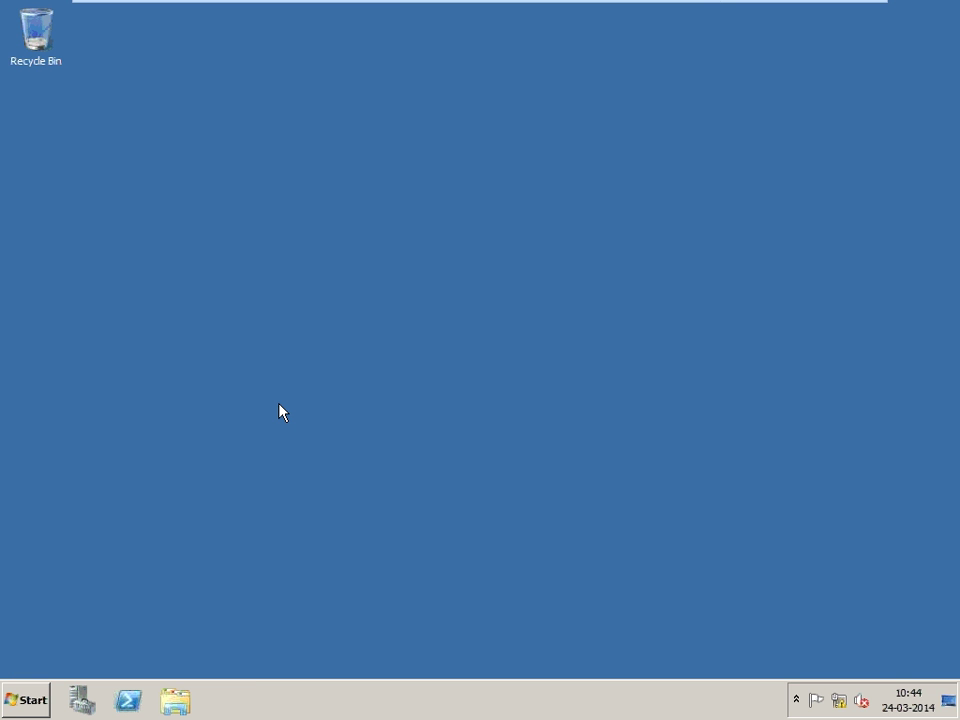
Open Active Directory Domains and Trusts and display the trusts in gmail.com's properties
{"action": "left_click", "coordinate": [10, 705]}
{"action": "mouse_move", "coordinate": [319, 537]}
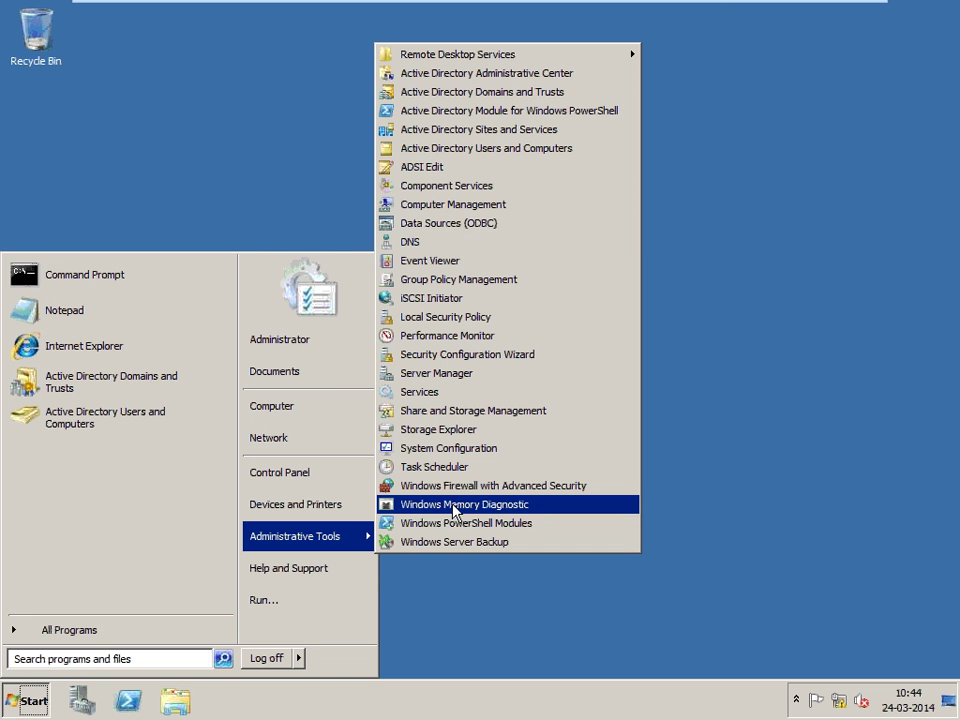
{"action": "left_click", "coordinate": [452, 100]}
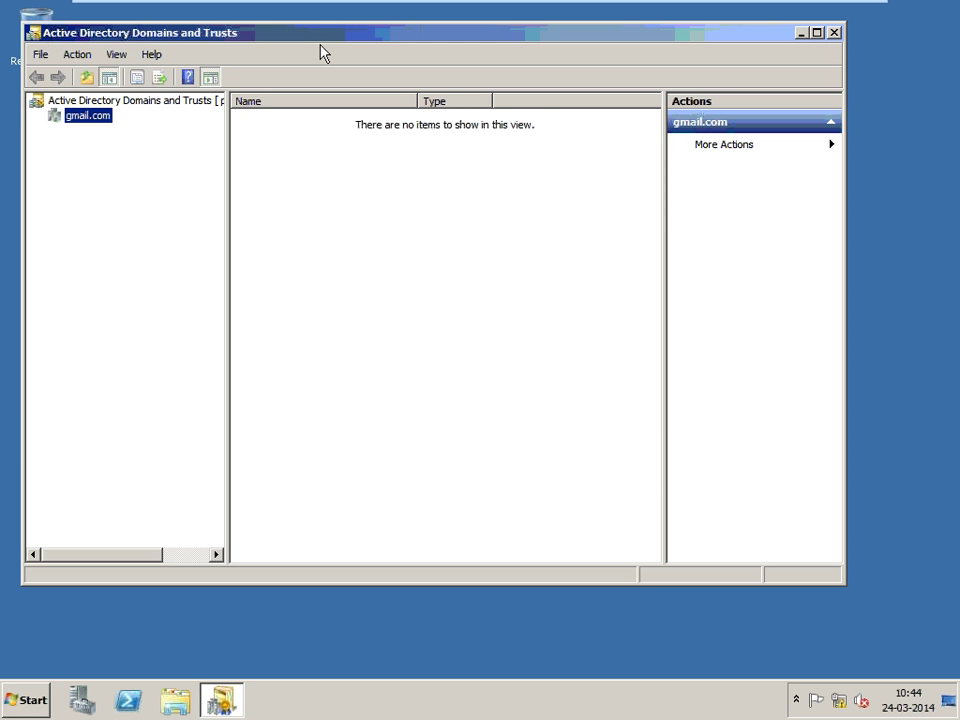
{"action": "right_click", "coordinate": [74, 117]}
{"action": "left_click", "coordinate": [124, 213]}
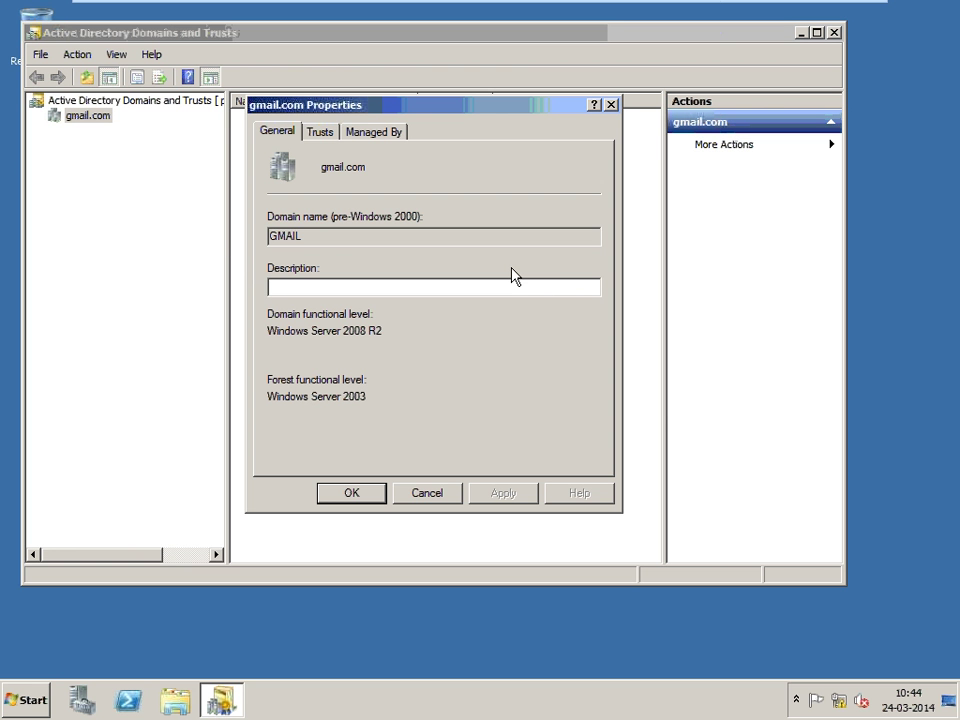
{"action": "left_click", "coordinate": [320, 132]}
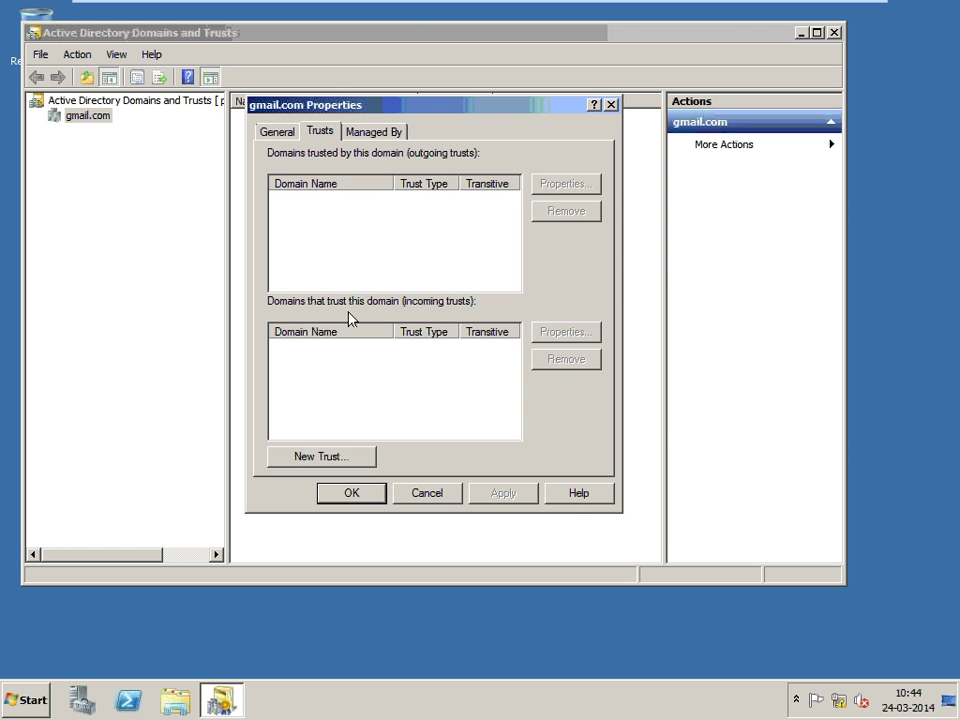
Try again to create a trust with ibm.com, then cancel the wizard and close Active Directory Domains and Trusts
{"action": "left_click", "coordinate": [343, 456]}
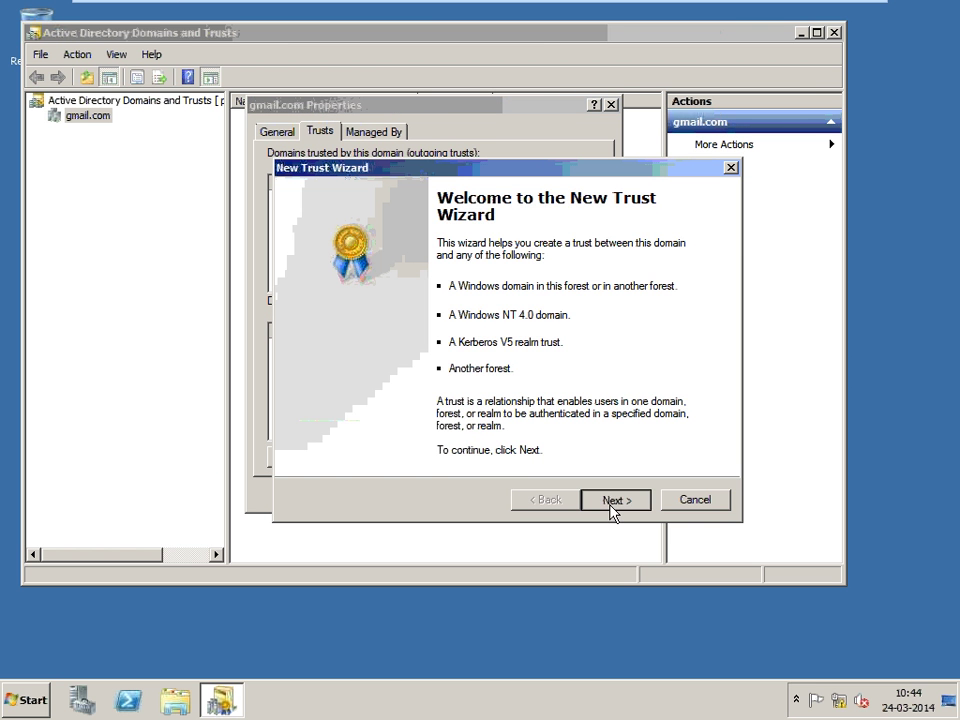
{"action": "left_click", "coordinate": [614, 500]}
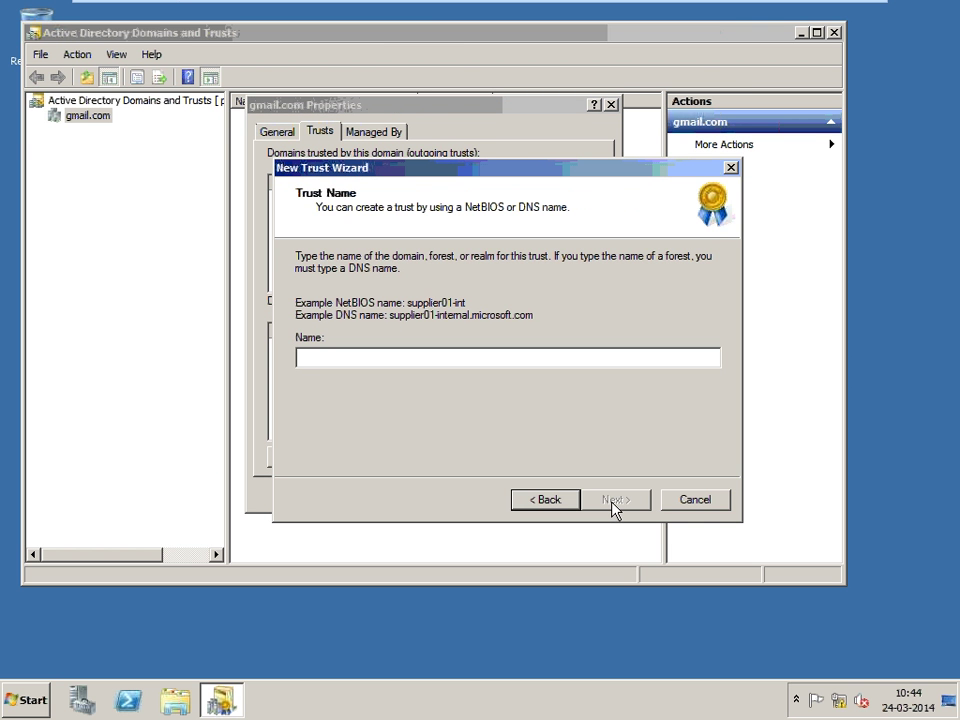
{"action": "type", "text": "ibm.com"}
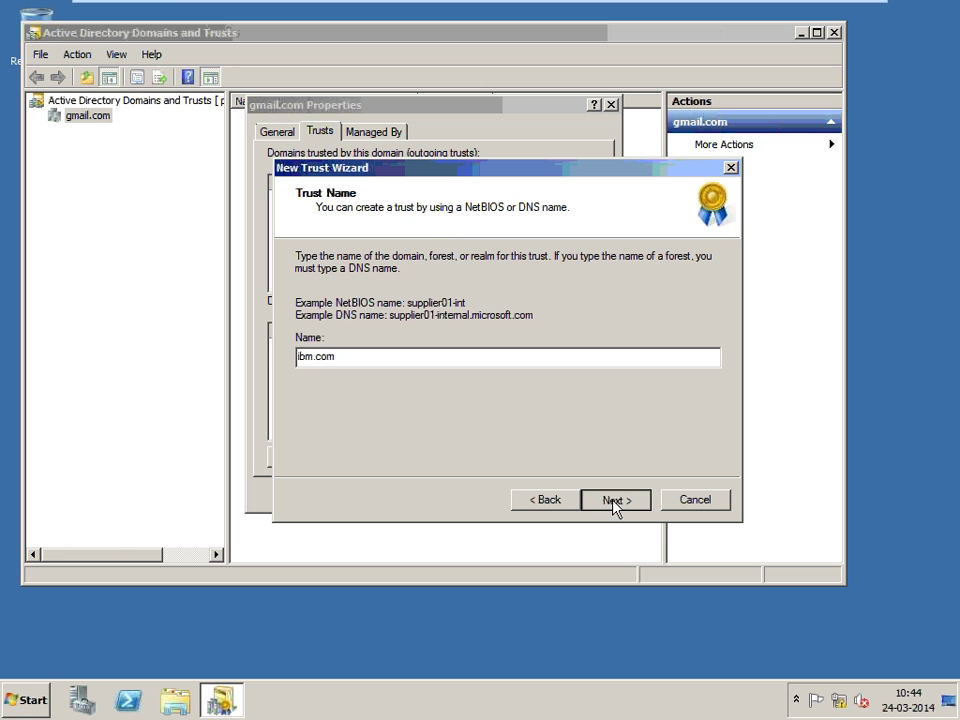
{"action": "left_click", "coordinate": [614, 500]}
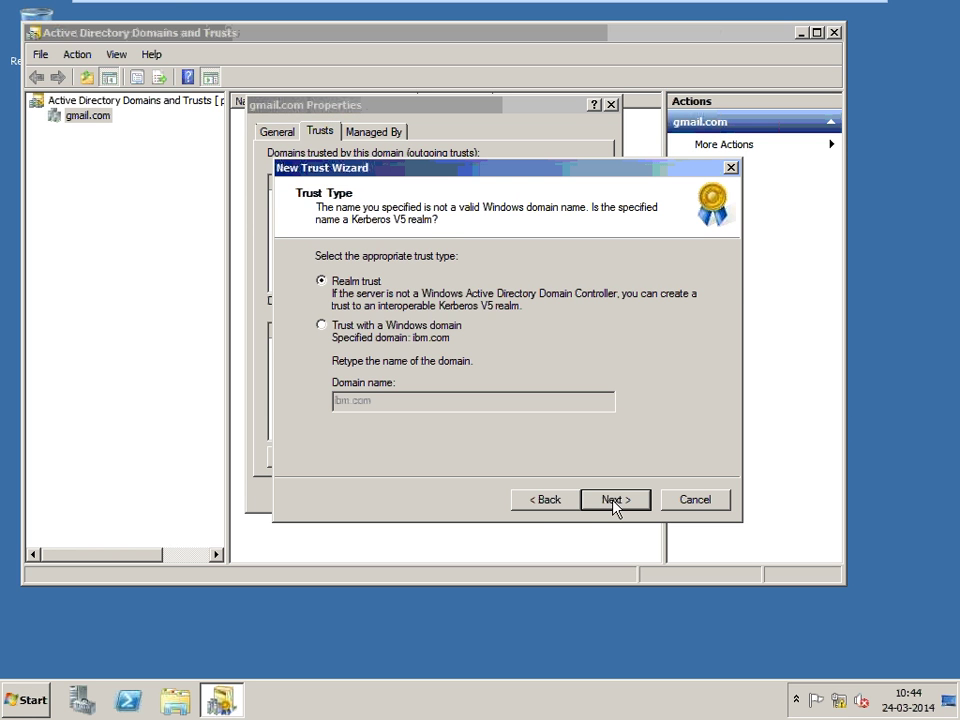
{"action": "left_click", "coordinate": [541, 501]}
{"action": "left_click", "coordinate": [541, 501]}
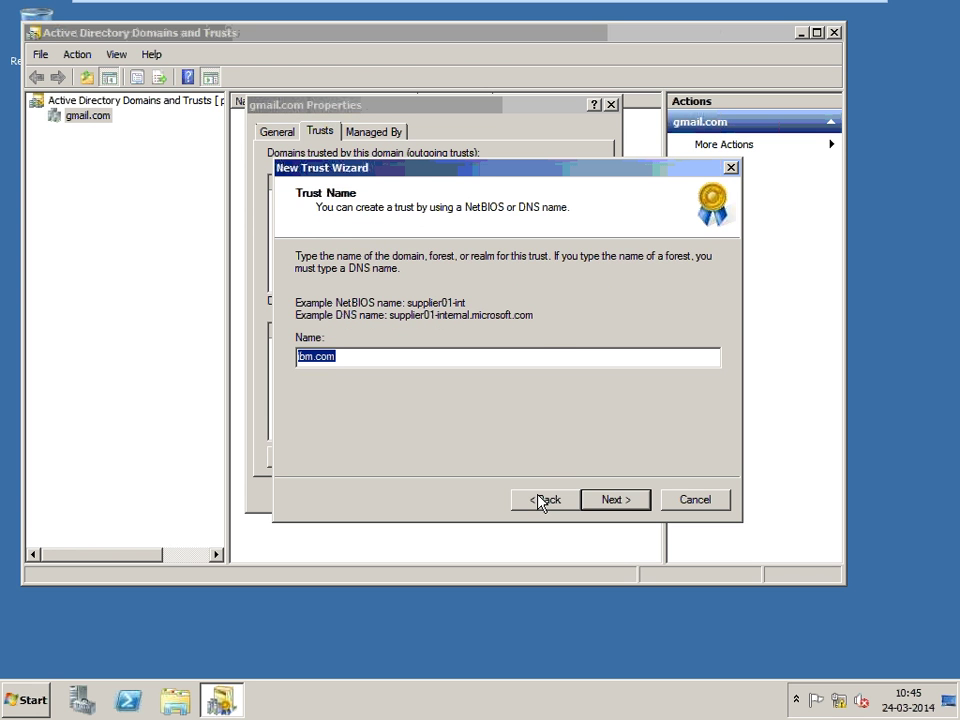
{"action": "left_click", "coordinate": [688, 502]}
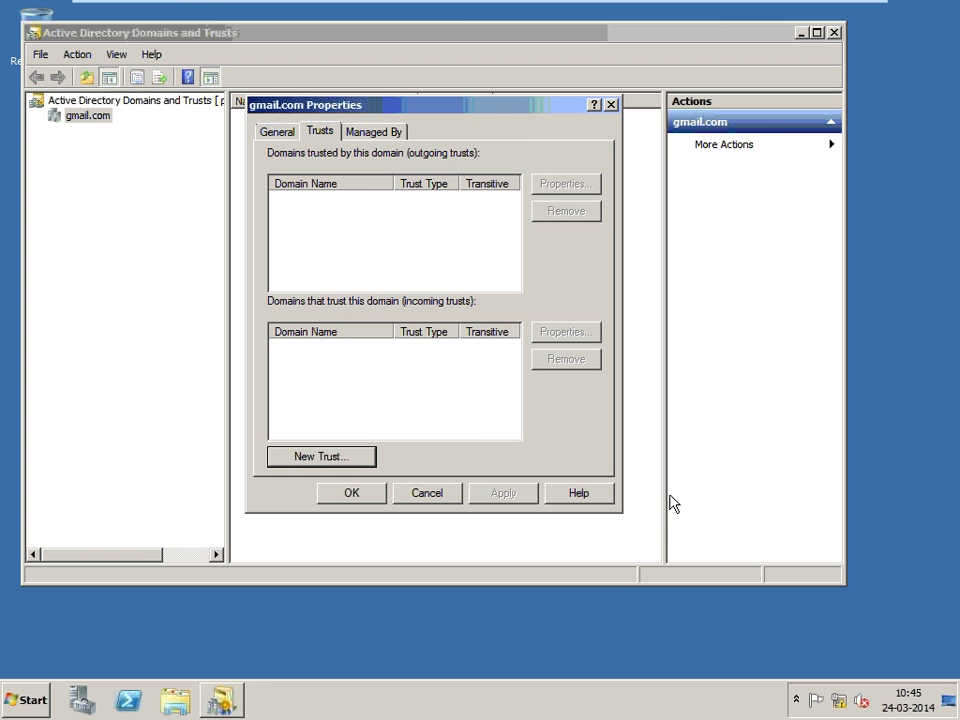
{"action": "left_click", "coordinate": [342, 503]}
{"action": "mouse_move", "coordinate": [148, 43]}
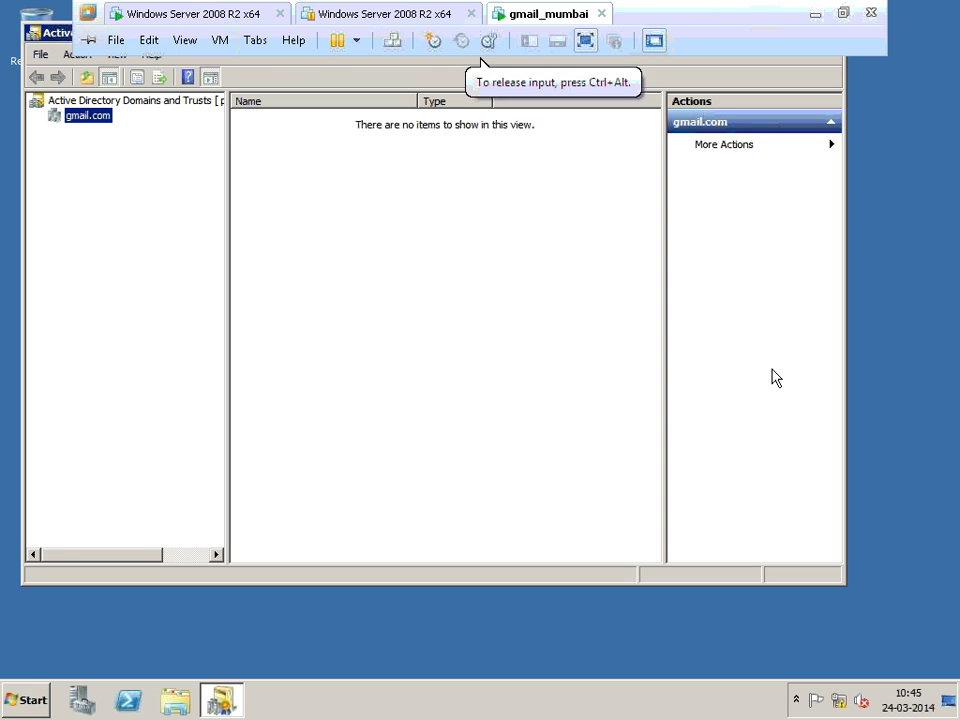
{"action": "key", "text": "alt+F4"}
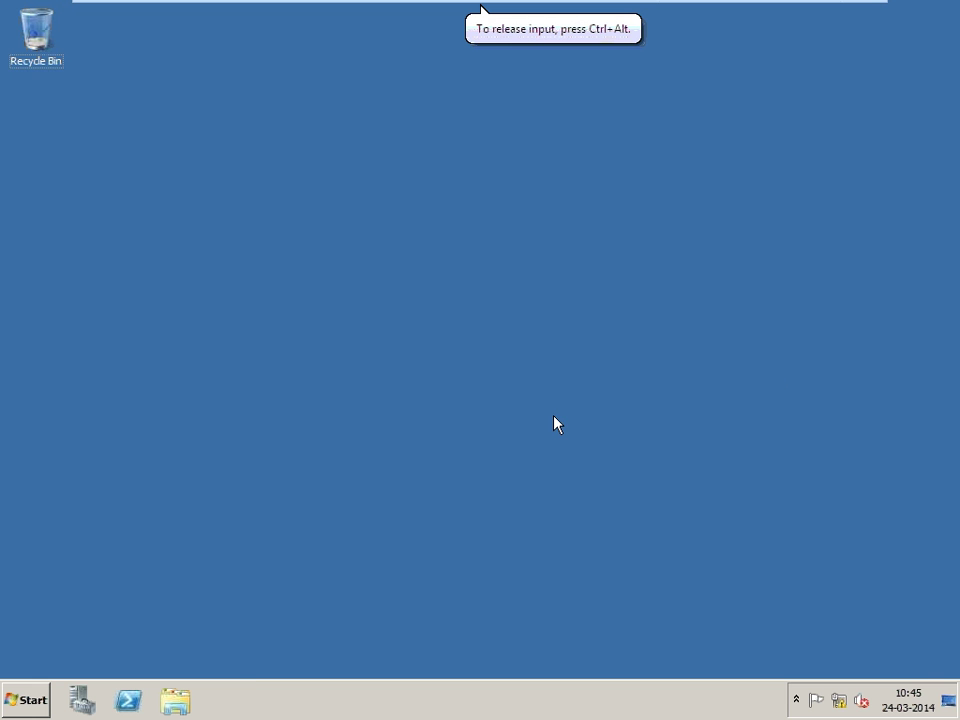
Open DNS Manager on the gmail_mumbai virtual machine by running dnsmgmt.msc
{"action": "key", "text": "super+r"}
{"action": "type", "text": "dnsmgmt"}
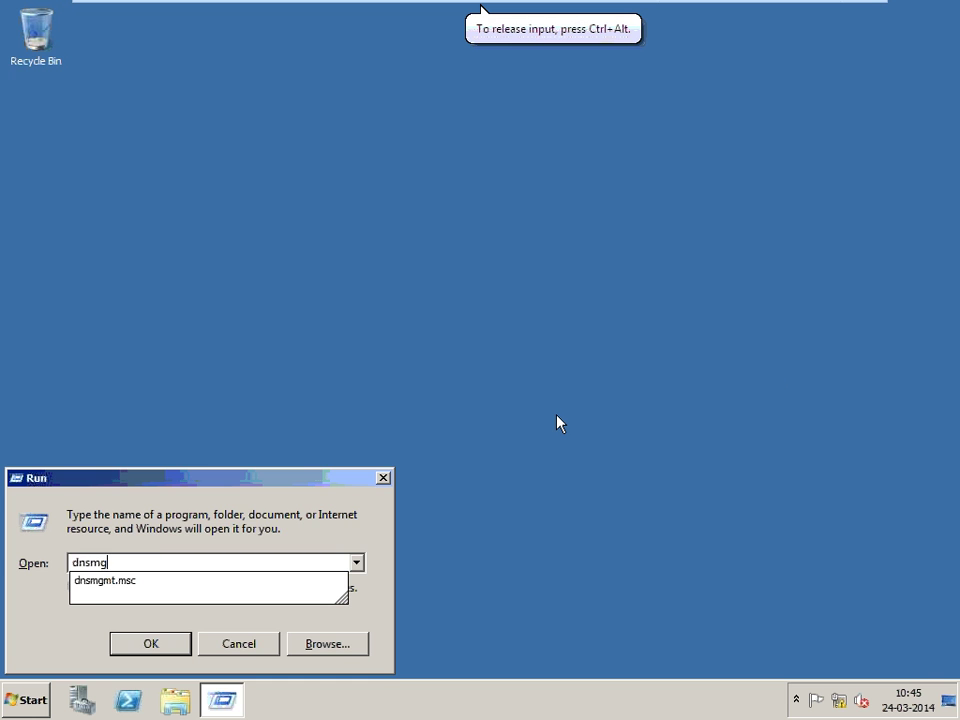
{"action": "type", "text": ".msc"}
{"action": "key", "text": "Return"}
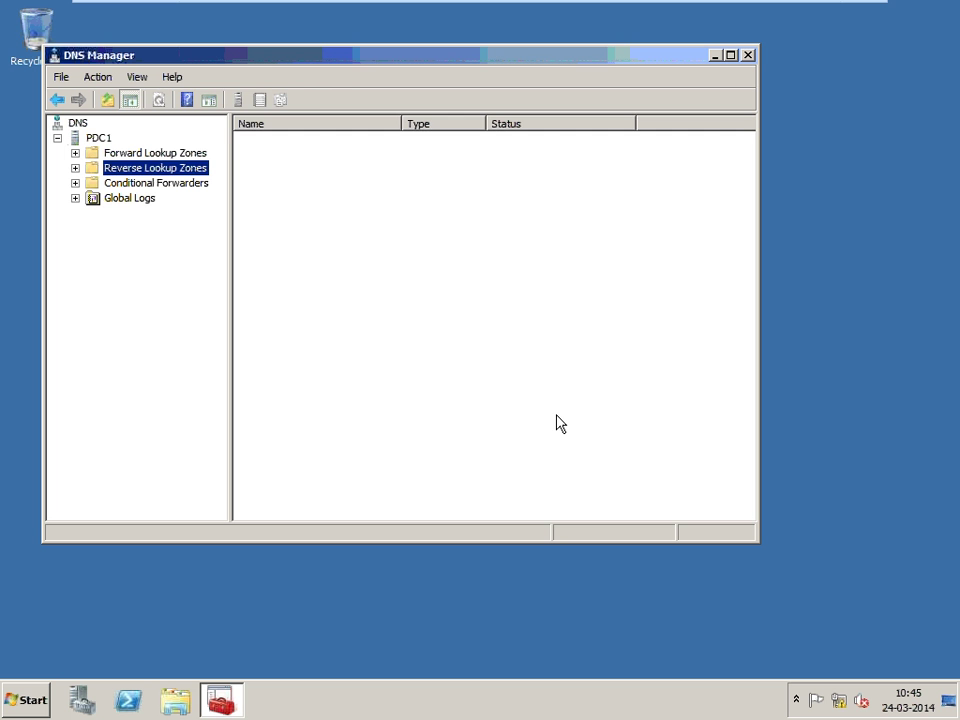
Open the forwarders of DNS server PDC1 for editing and delete the 192.168.10.1 entry
{"action": "right_click", "coordinate": [100, 138]}
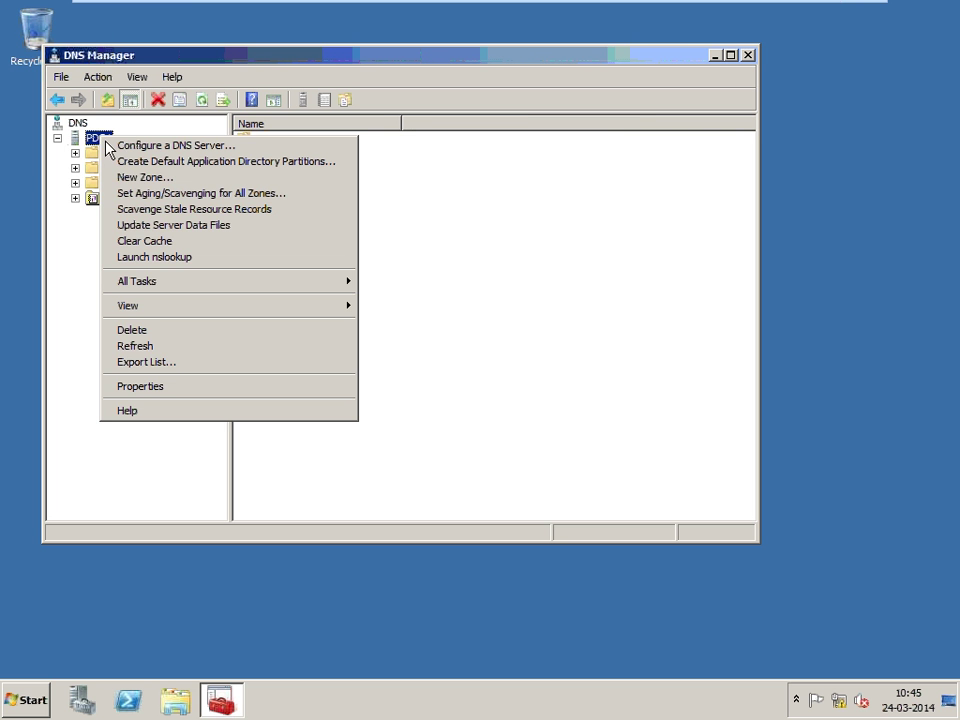
{"action": "left_click", "coordinate": [166, 386]}
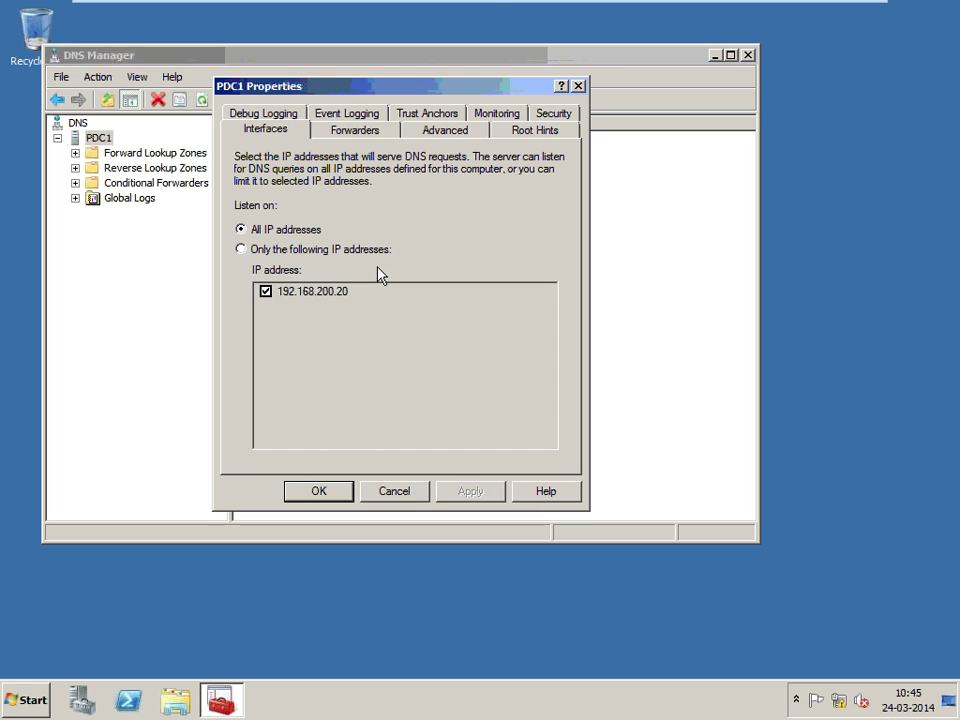
{"action": "left_click", "coordinate": [378, 135]}
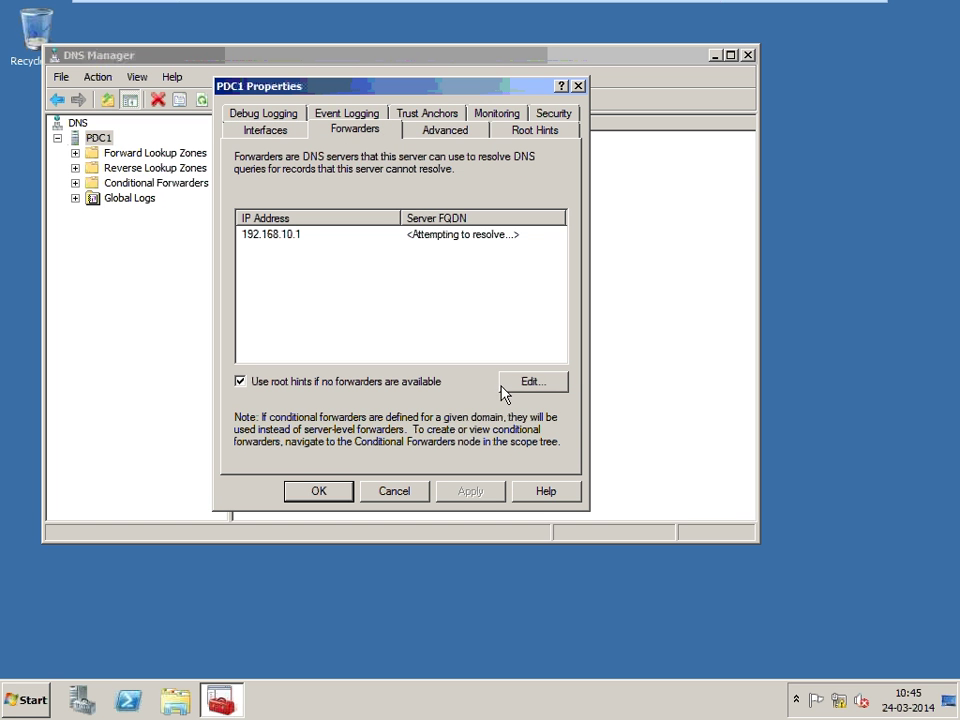
{"action": "left_click", "coordinate": [530, 382]}
{"action": "left_click", "coordinate": [288, 236]}
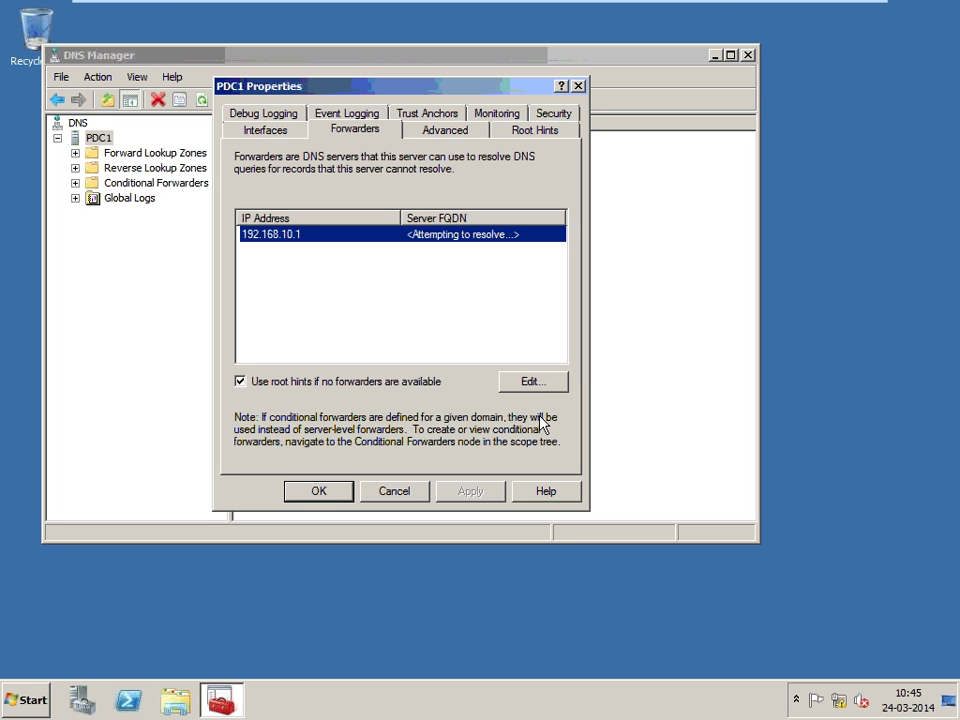
{"action": "left_click", "coordinate": [545, 390]}
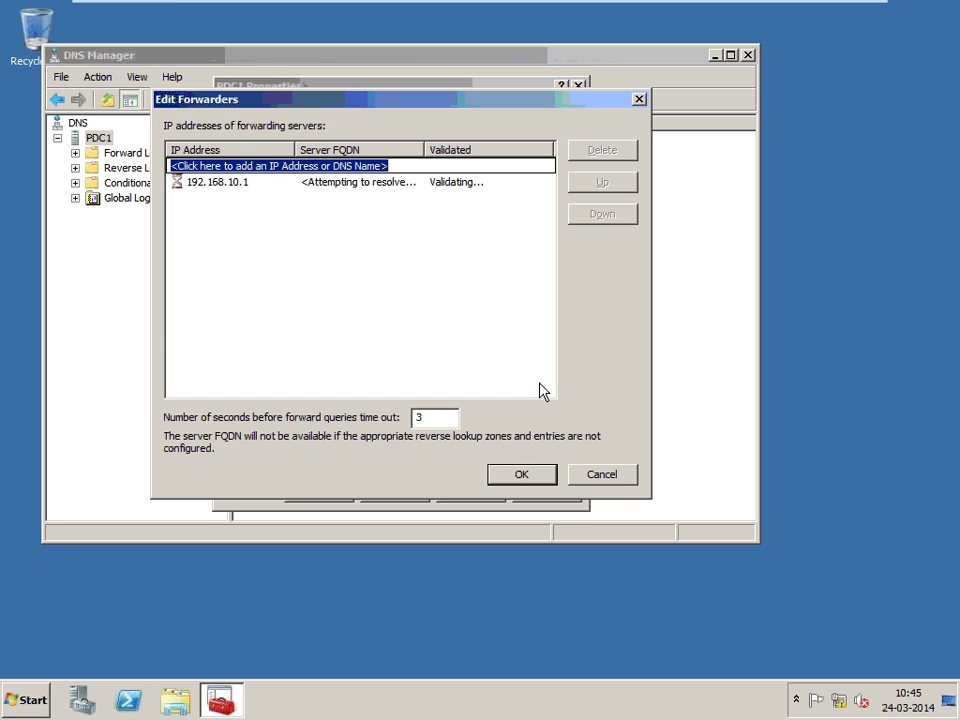
{"action": "left_click", "coordinate": [290, 182]}
{"action": "left_click", "coordinate": [612, 152]}
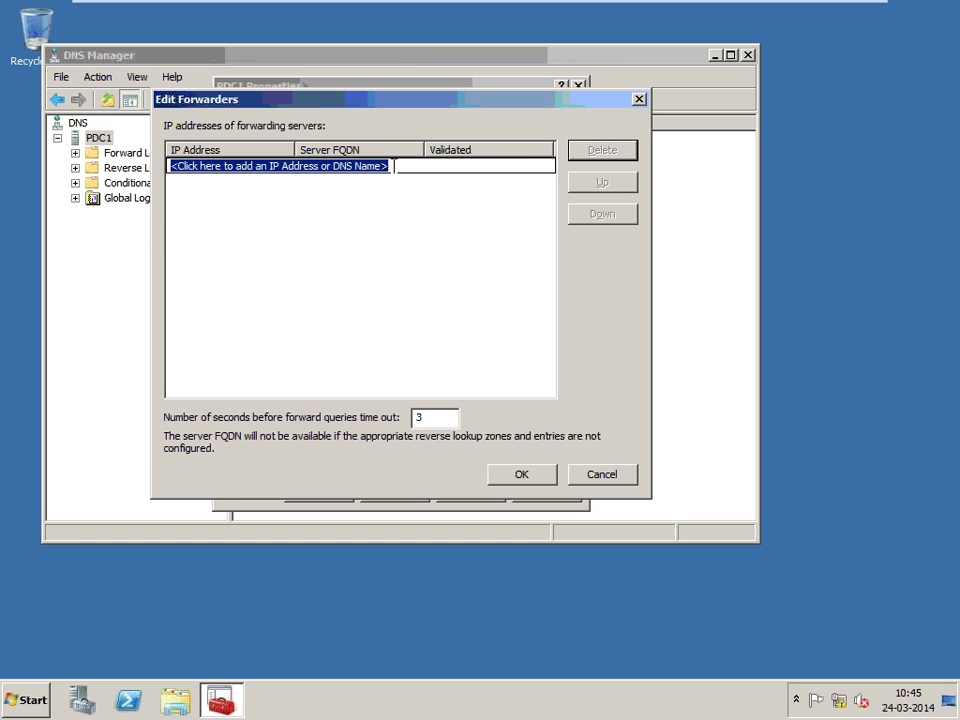
Add 192.168.200.1 as PDC1's forwarding server, apply the change and close DNS Manager
{"action": "type", "text": "192.168"}
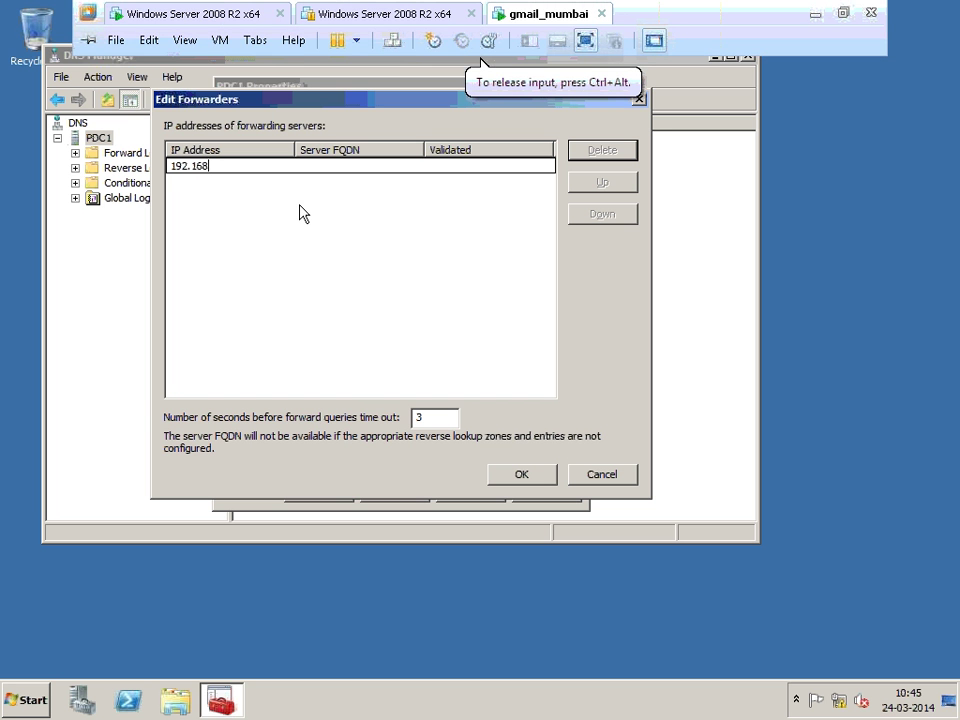
{"action": "type", "text": ".200."}
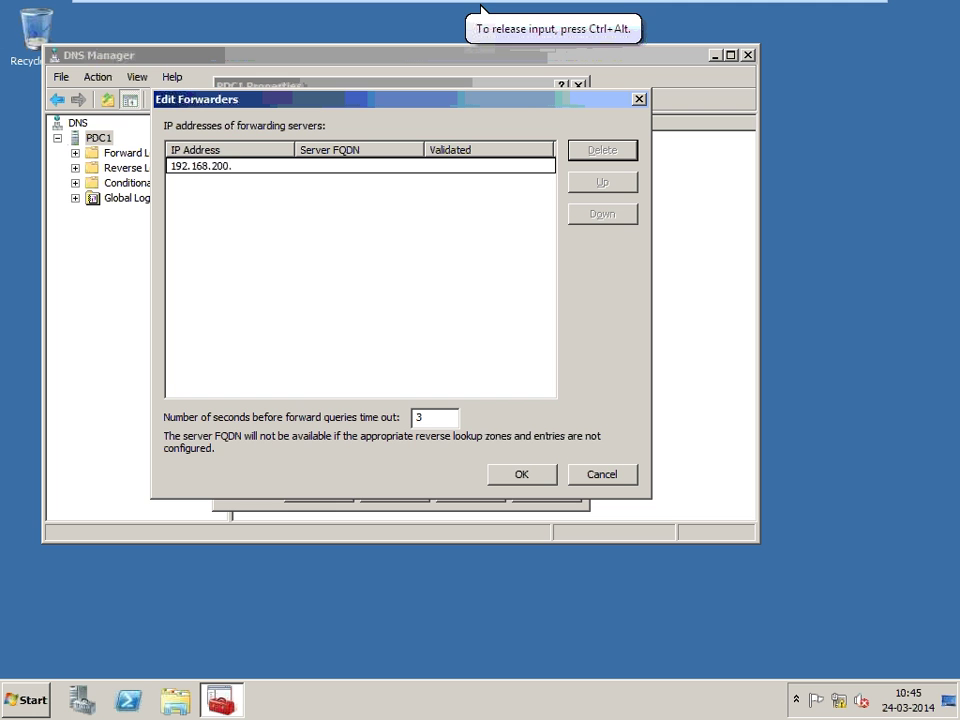
{"action": "type", "text": "1"}
{"action": "left_click", "coordinate": [386, 253]}
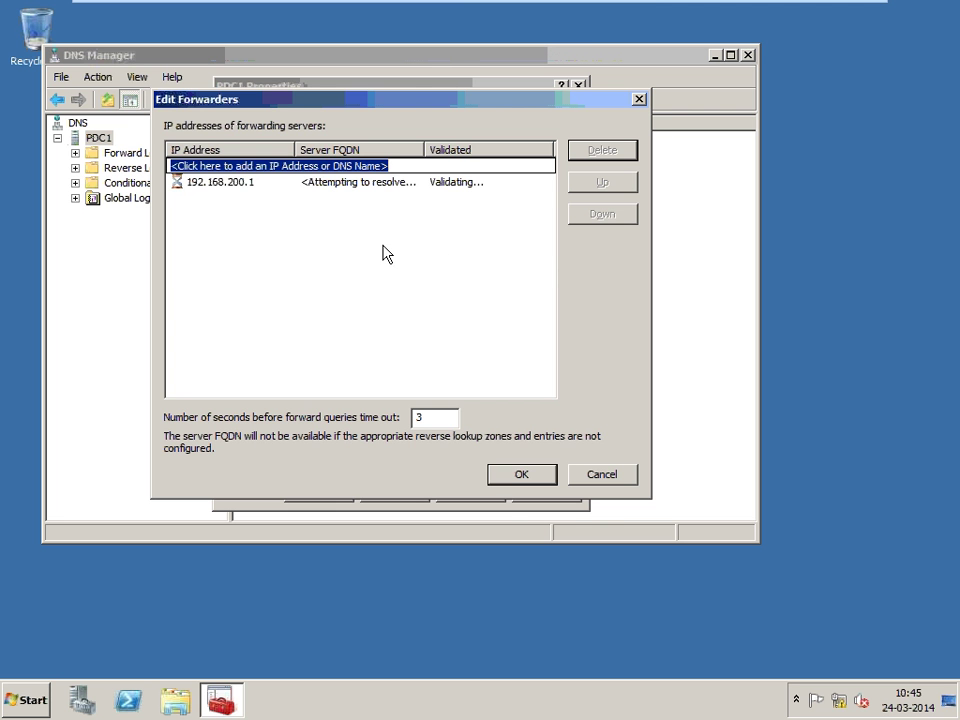
{"action": "left_click", "coordinate": [520, 476]}
{"action": "left_click", "coordinate": [470, 491]}
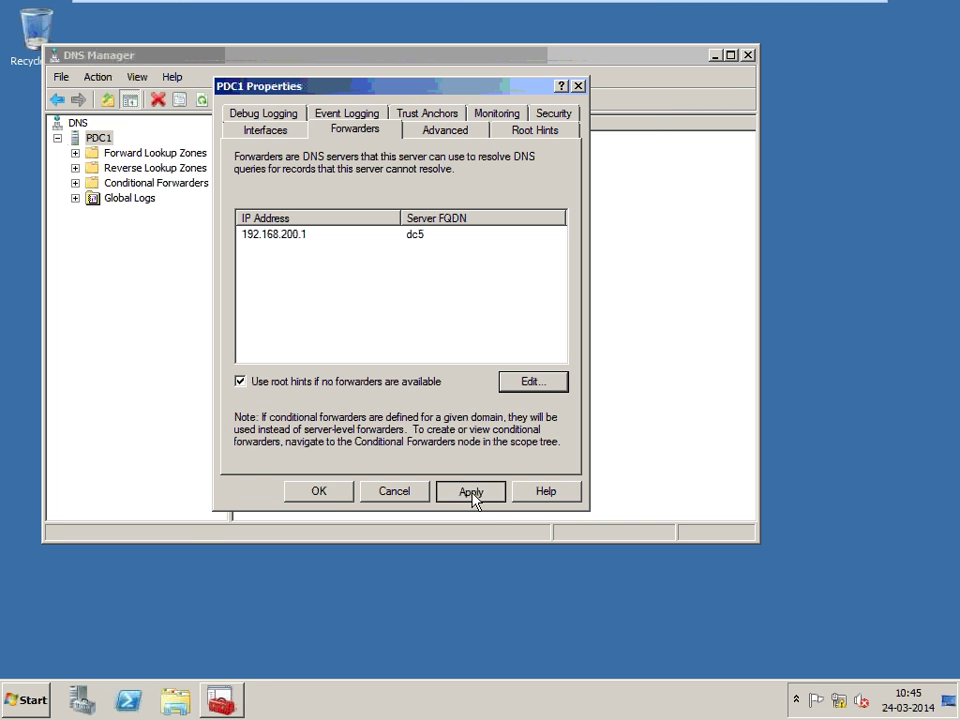
{"action": "left_click", "coordinate": [318, 491]}
{"action": "left_click", "coordinate": [747, 55]}
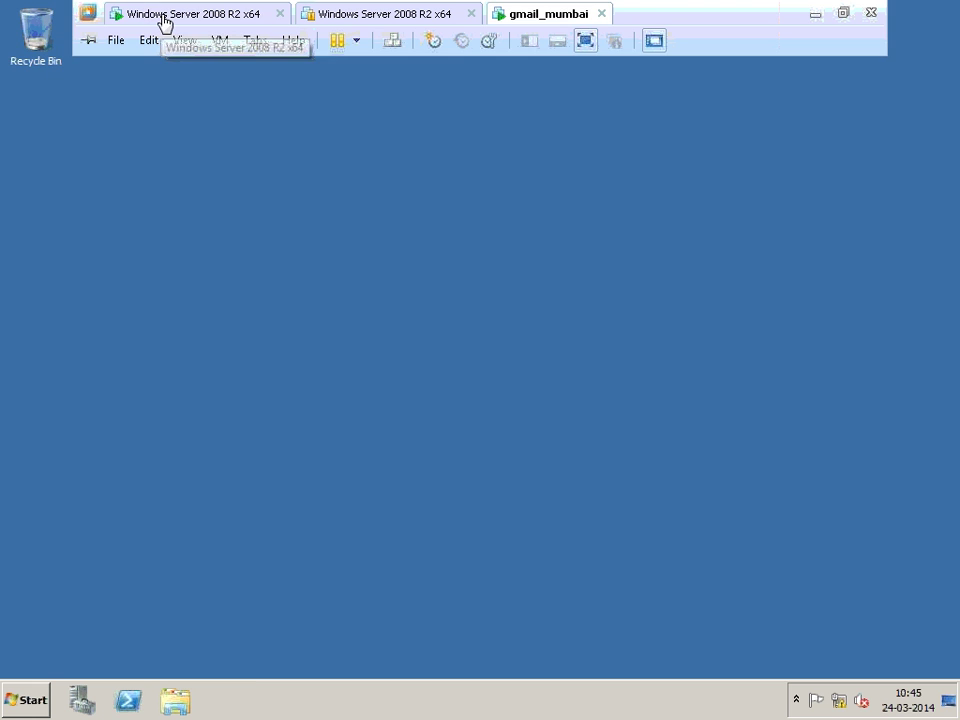
Switch to the first Windows Server 2008 R2 x64 virtual machine, run dnsmgmt.msc and display the forwarders in DC5's properties
{"action": "left_click", "coordinate": [135, 12]}
{"action": "key", "text": "super+r"}
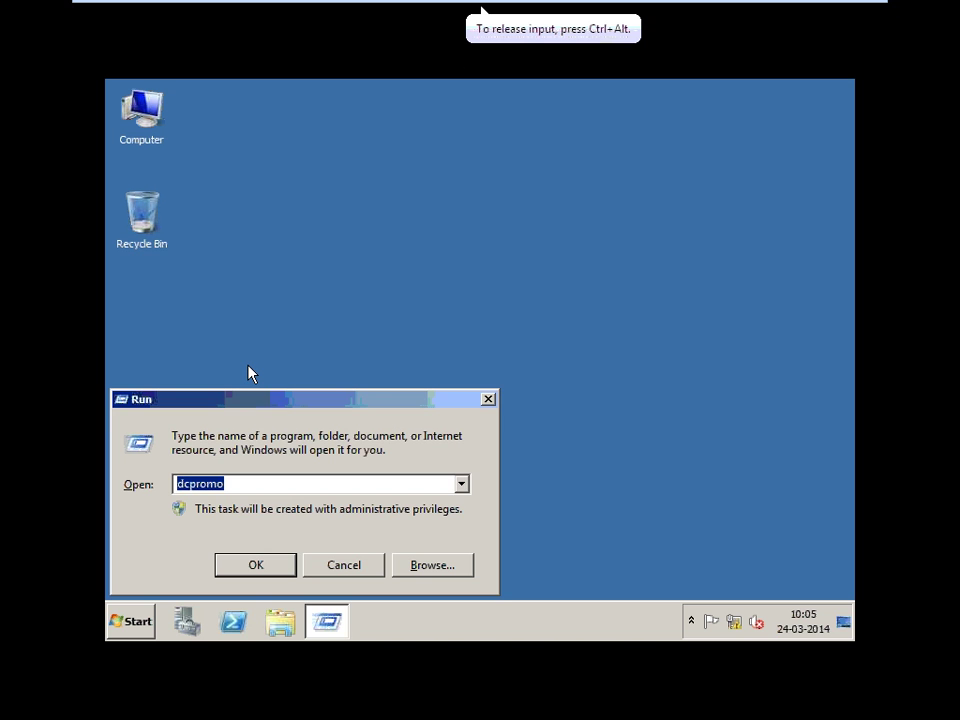
{"action": "type", "text": "dnsmgmt.msc"}
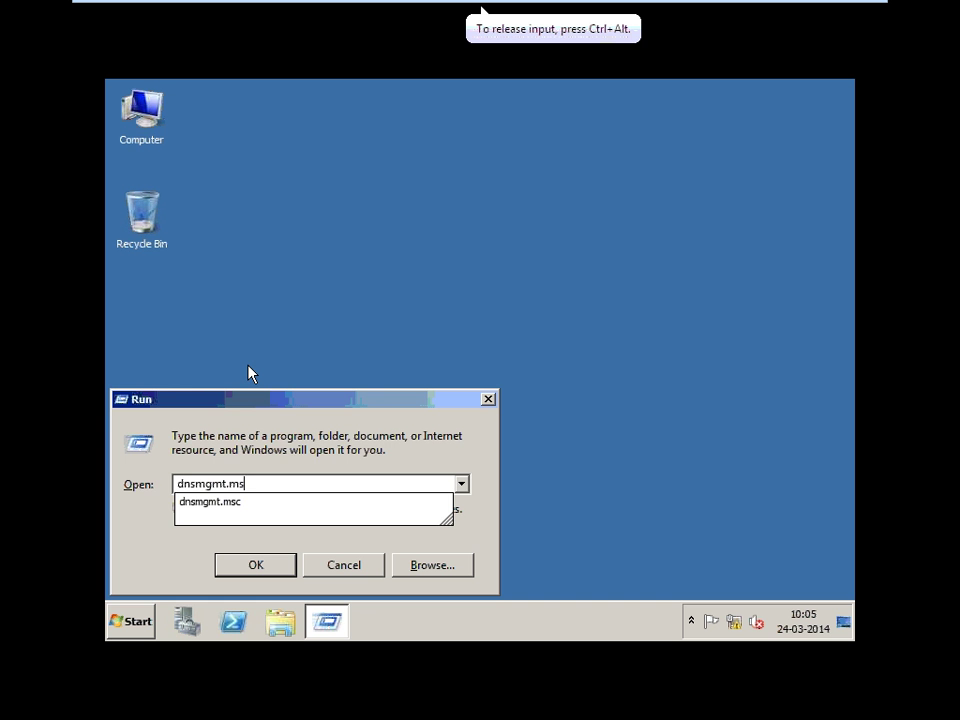
{"action": "key", "text": "Return"}
{"action": "left_click", "coordinate": [189, 193]}
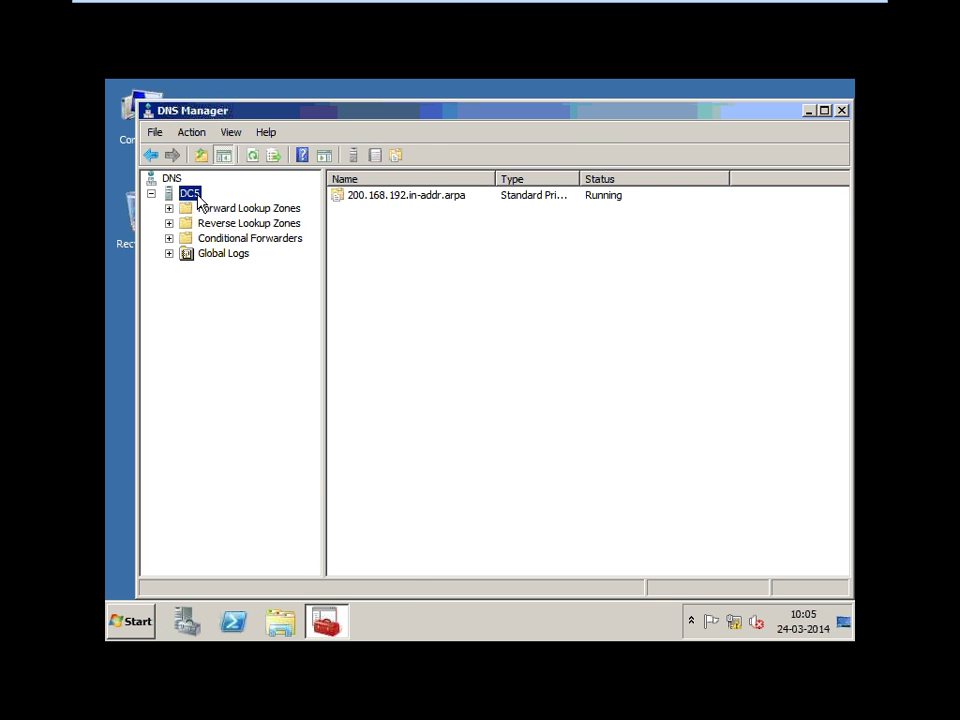
{"action": "right_click", "coordinate": [196, 194]}
{"action": "left_click", "coordinate": [283, 450]}
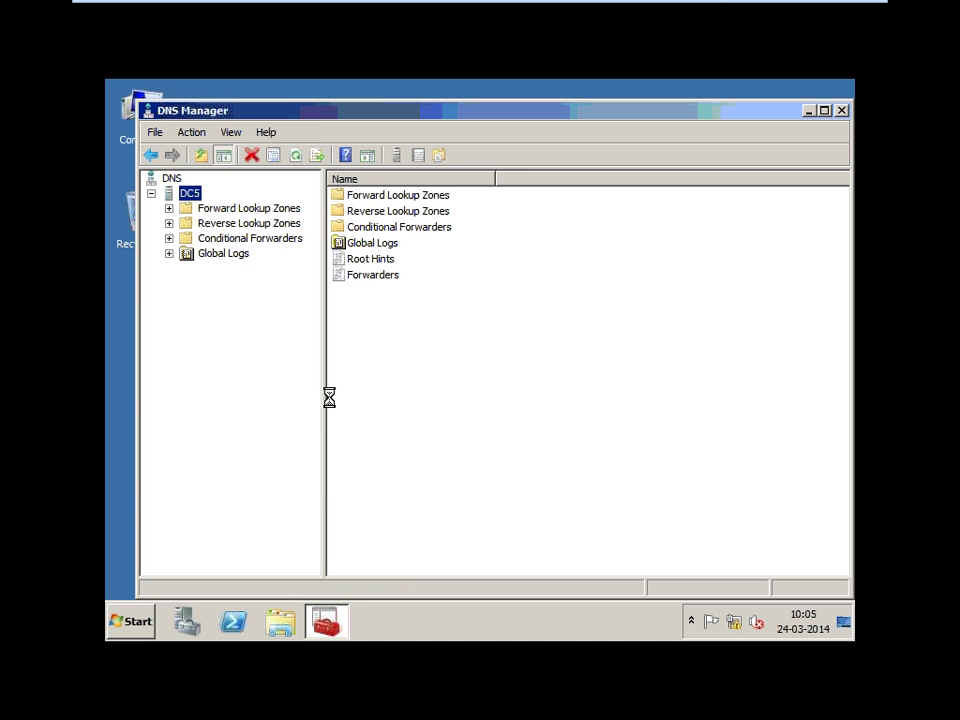
{"action": "left_click", "coordinate": [471, 190]}
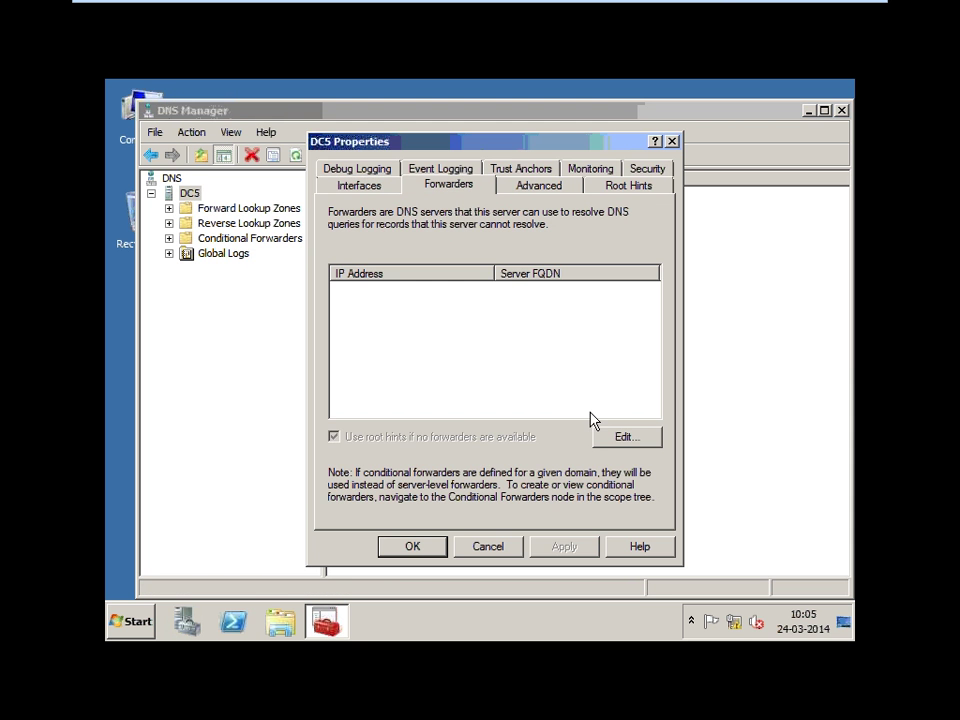
Add 192.168.200.20 as DC5's forwarding server, apply the change and close DNS Manager
{"action": "left_click", "coordinate": [624, 437]}
{"action": "type", "text": "192"}
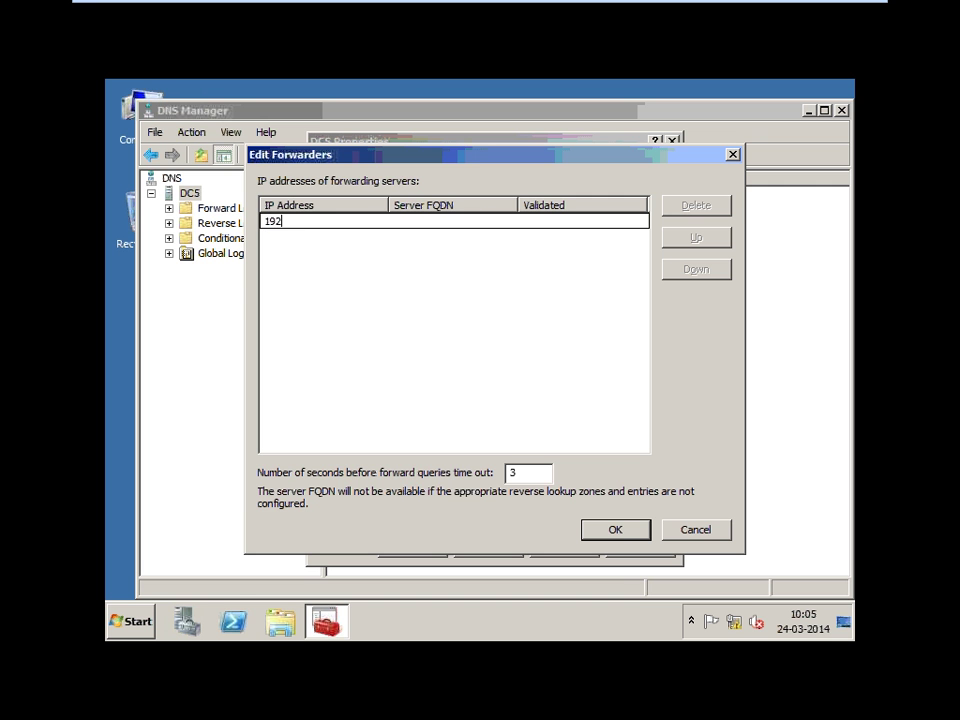
{"action": "type", "text": ".168.200.10"}
{"action": "key", "text": "BackSpace"}
{"action": "key", "text": "BackSpace"}
{"action": "type", "text": "20"}
{"action": "key", "text": "Return"}
{"action": "left_click", "coordinate": [604, 531]}
{"action": "left_click", "coordinate": [566, 548]}
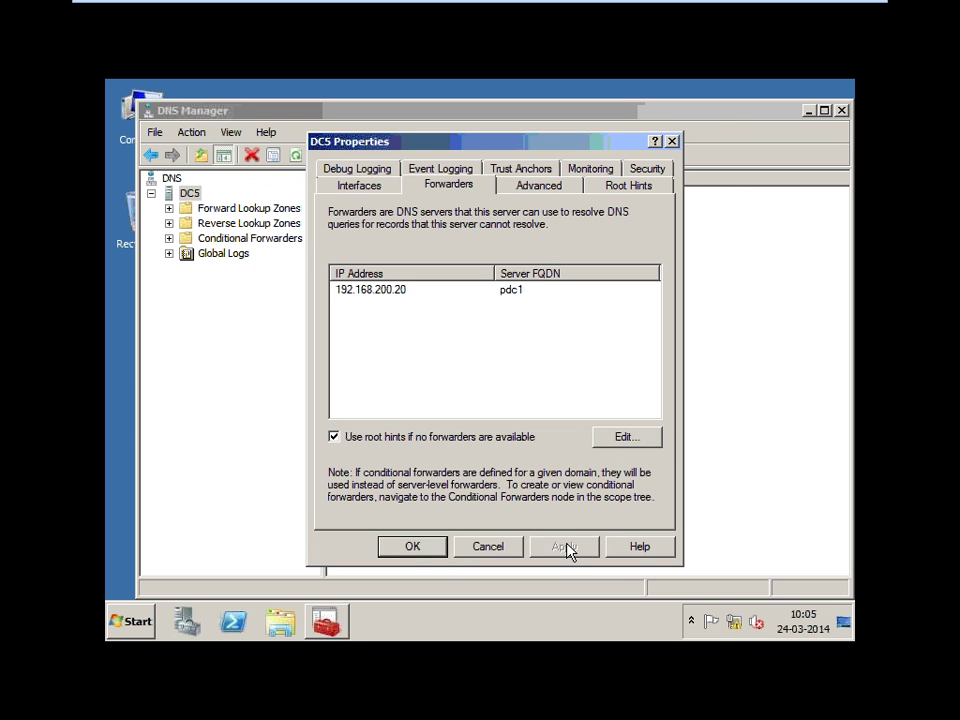
{"action": "left_click", "coordinate": [442, 547]}
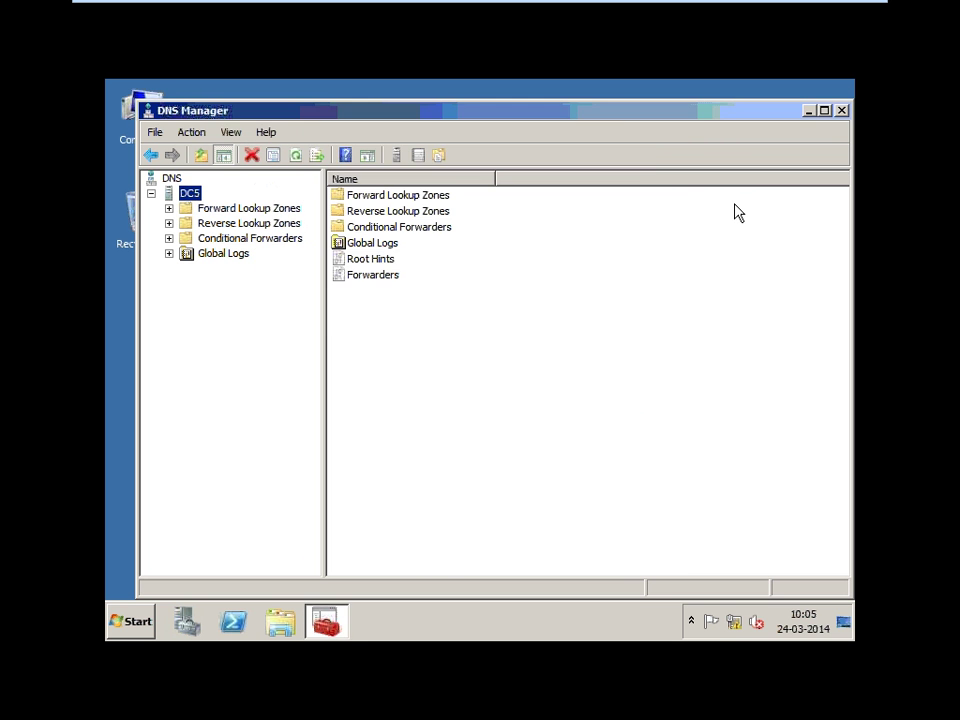
{"action": "left_click", "coordinate": [843, 111]}
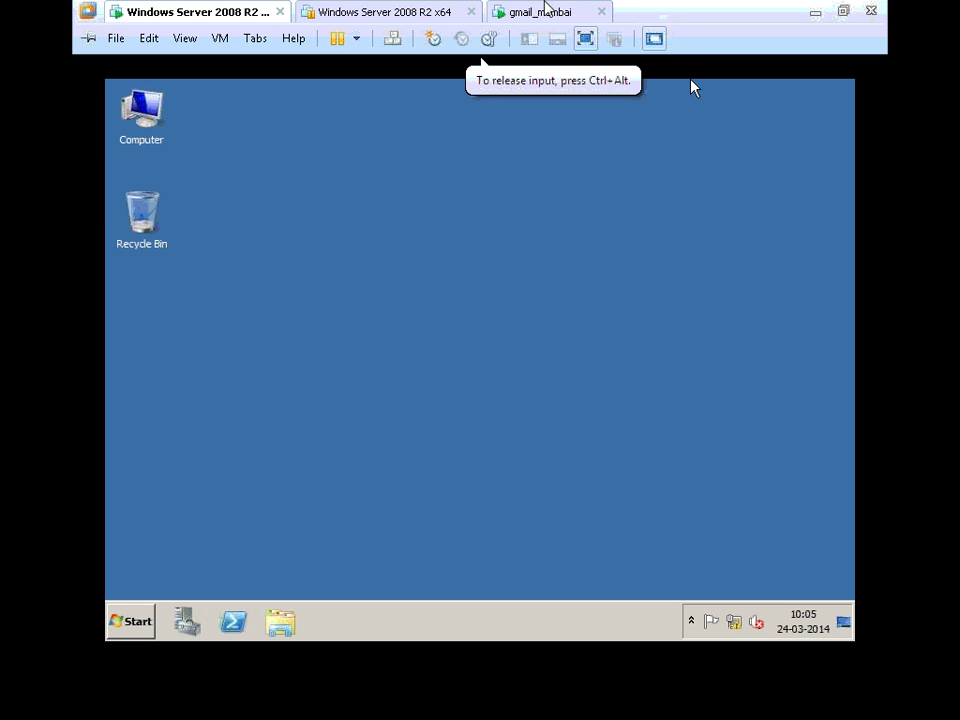
Run nslookup on the first Windows Server 2008 R2 x64 virtual machine to check its default DNS server, then exit it
{"action": "left_click", "coordinate": [559, 15]}
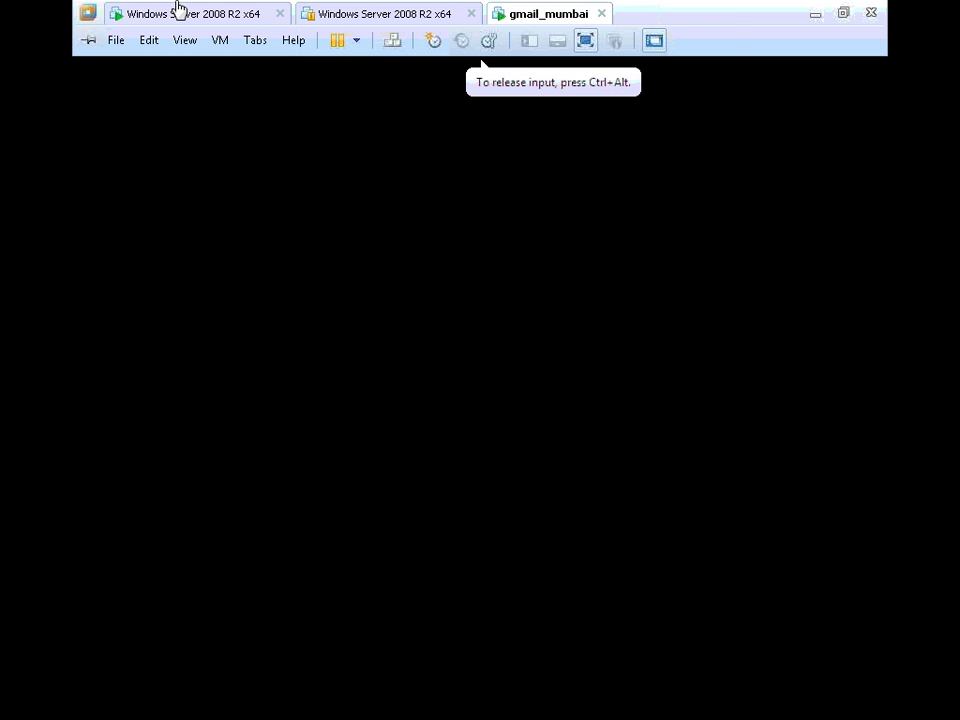
{"action": "left_click", "coordinate": [178, 12]}
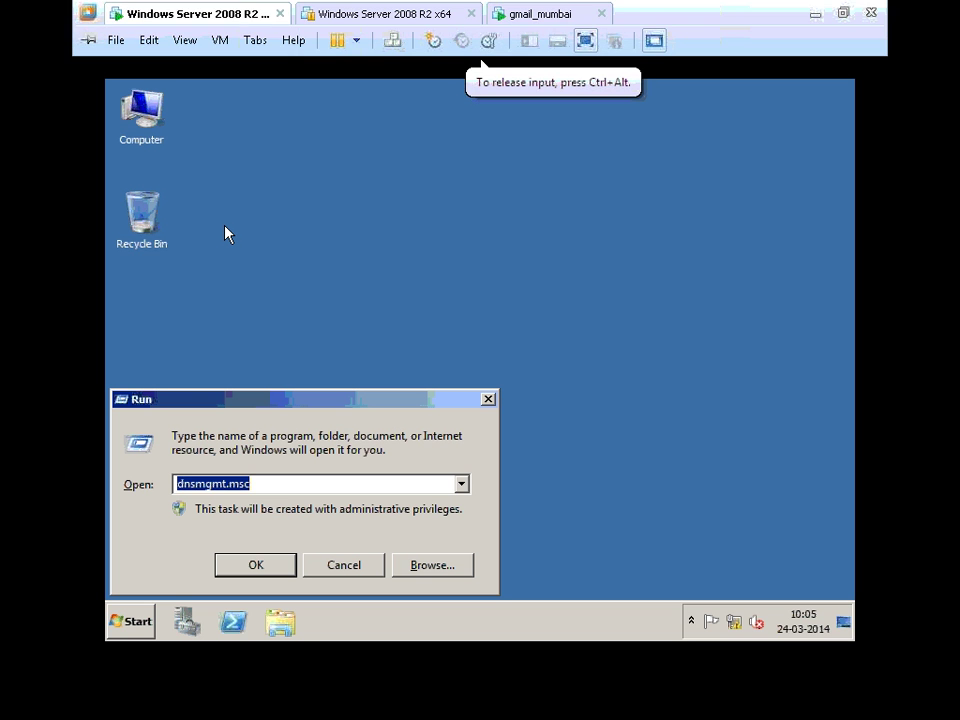
{"action": "type", "text": "ns"}
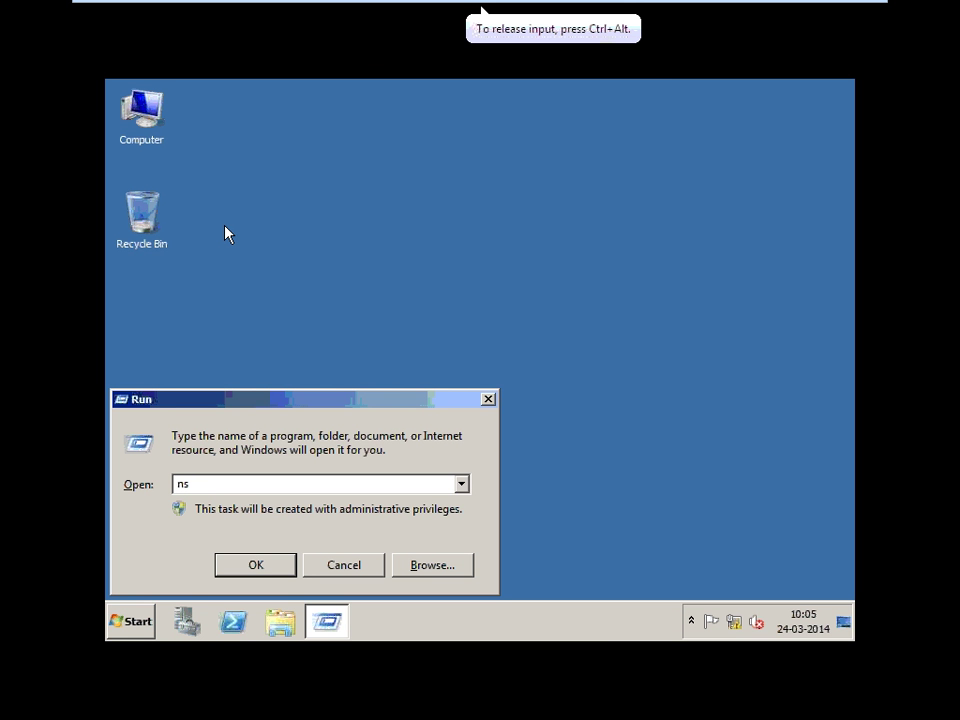
{"action": "type", "text": "lookup"}
{"action": "key", "text": "Return"}
{"action": "type", "text": "exit"}
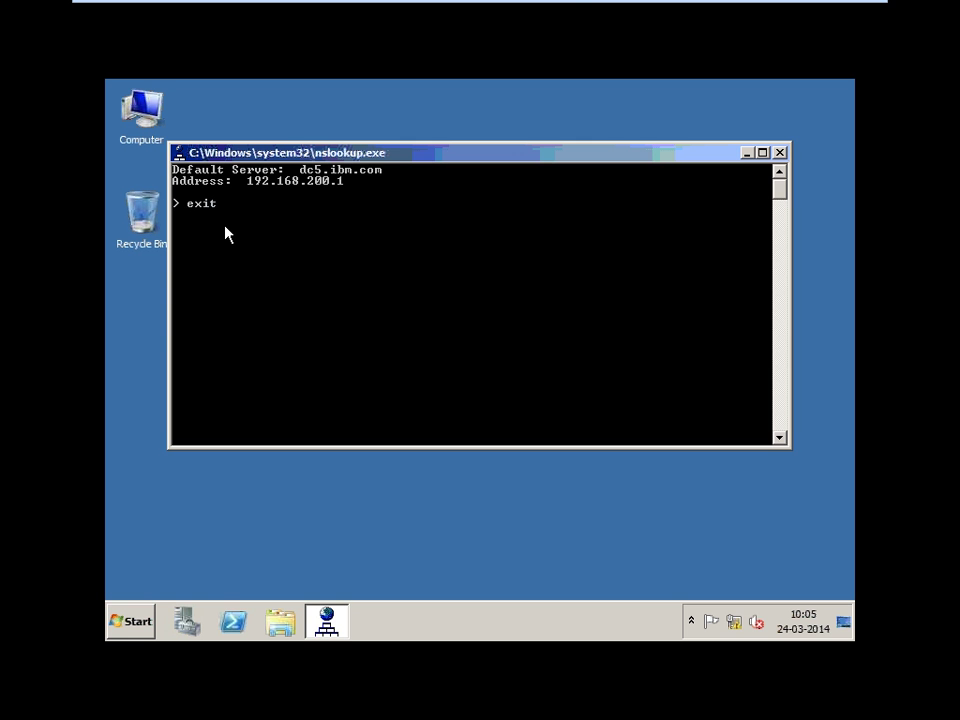
{"action": "key", "text": "Return"}
Switch to the gmail_mumbai virtual machine, open Active Directory Domains and Trusts and display the trusts in gmail.com's properties
{"action": "left_click", "coordinate": [566, 10]}
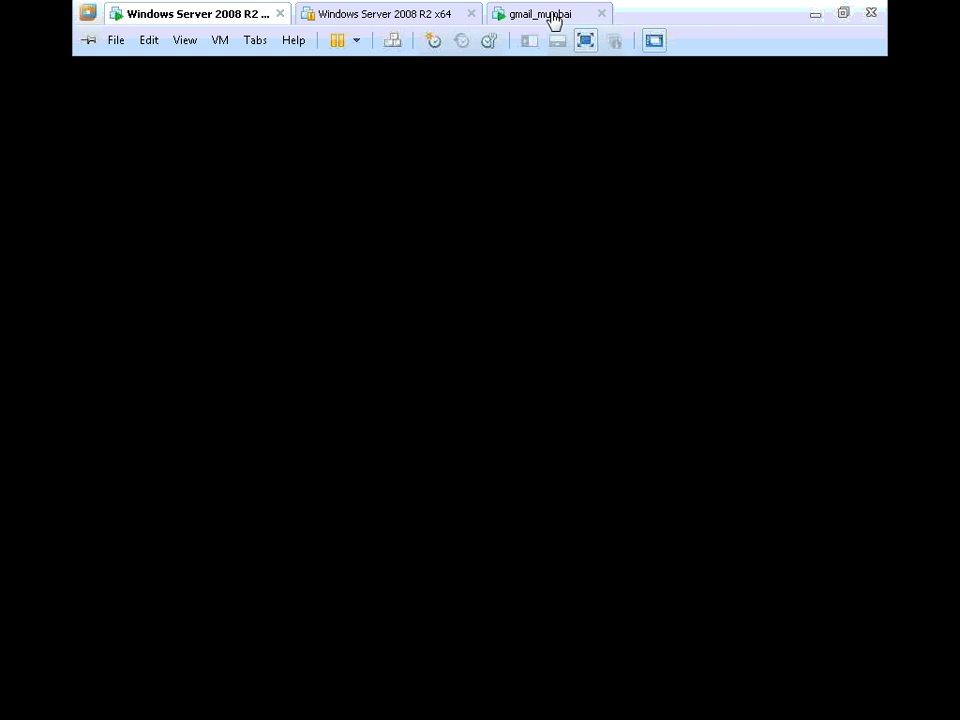
{"action": "left_click", "coordinate": [14, 702]}
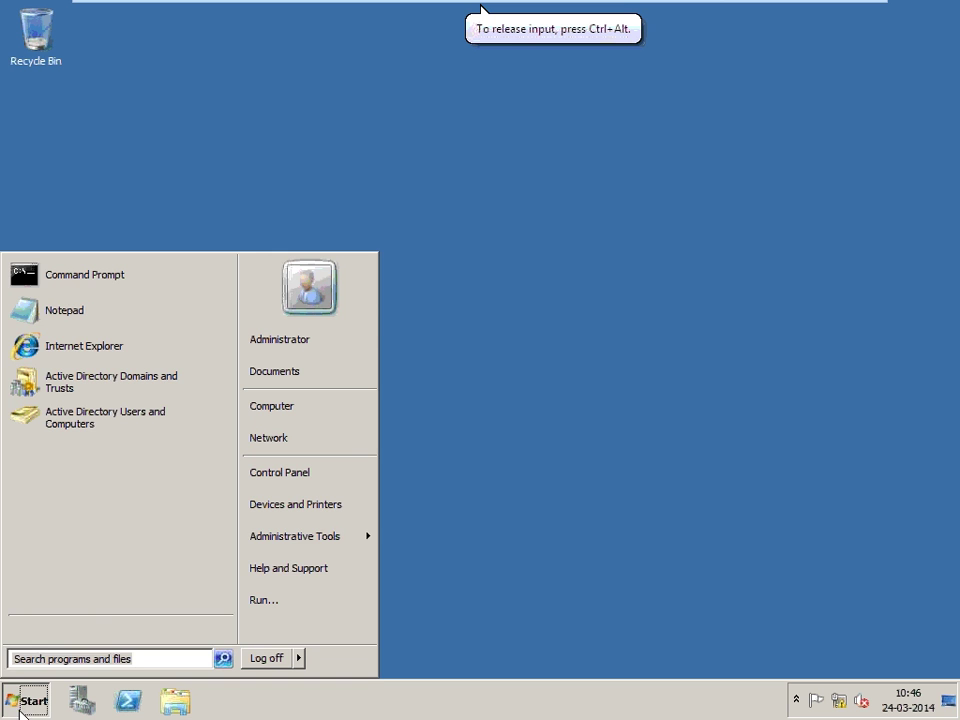
{"action": "mouse_move", "coordinate": [342, 543]}
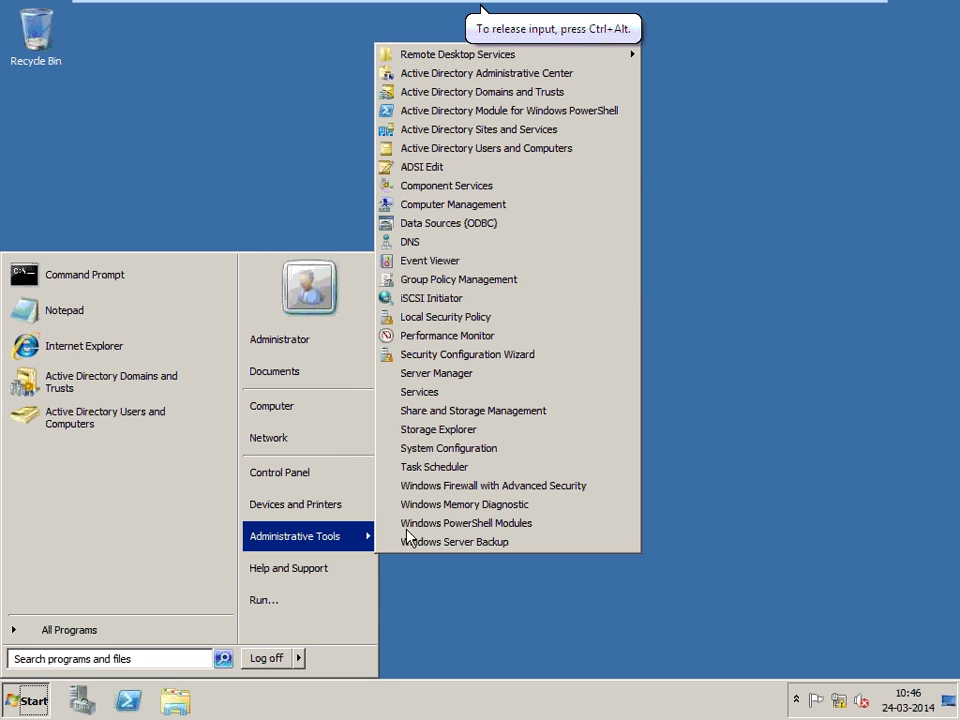
{"action": "left_click", "coordinate": [494, 94]}
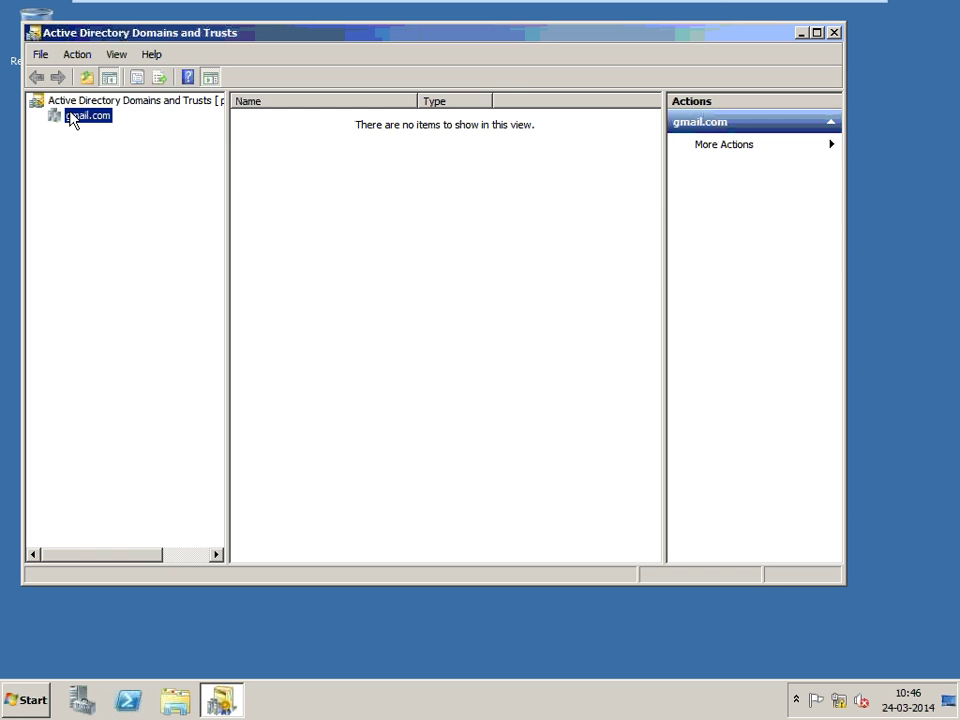
{"action": "right_click", "coordinate": [70, 118]}
{"action": "left_click", "coordinate": [139, 210]}
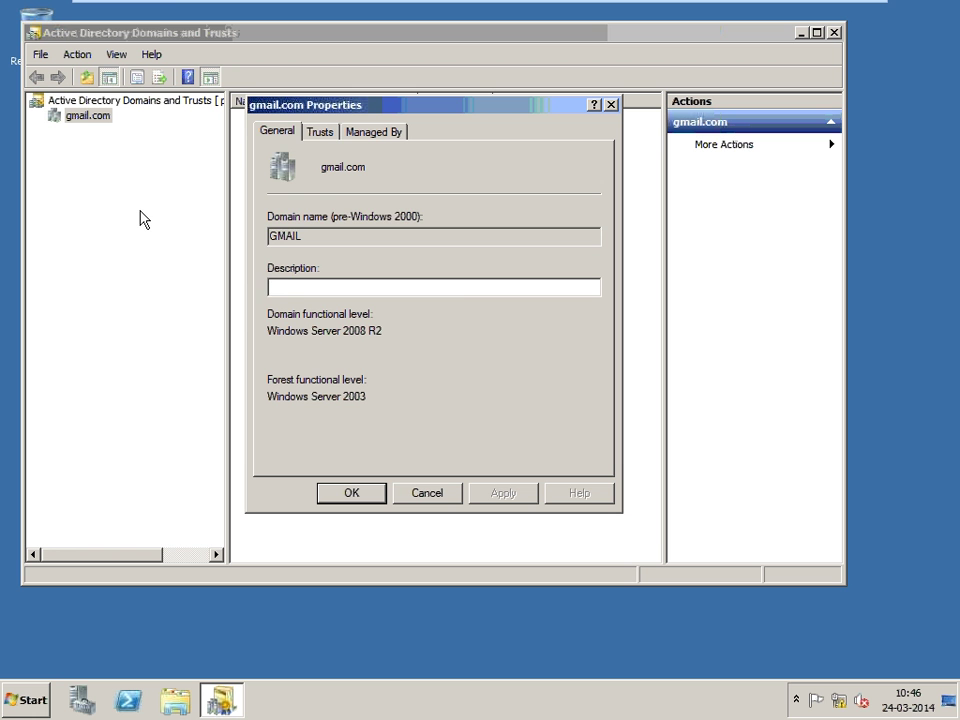
{"action": "left_click", "coordinate": [318, 132]}
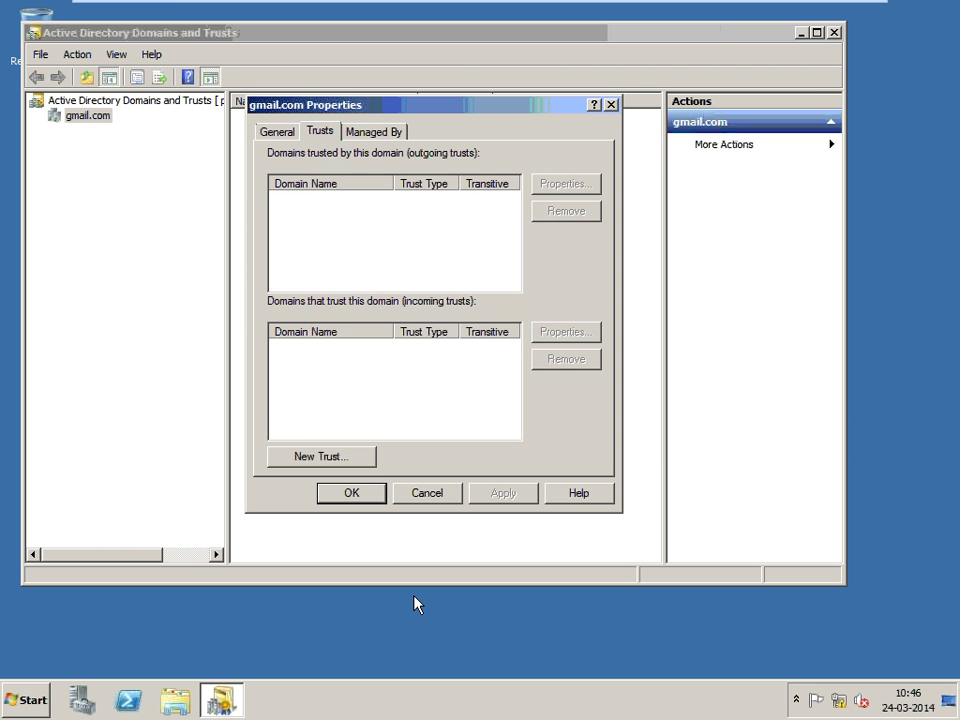
Start a new trust from gmail.com to ibm.com and choose Forest trust as the trust type
{"action": "left_click", "coordinate": [318, 462]}
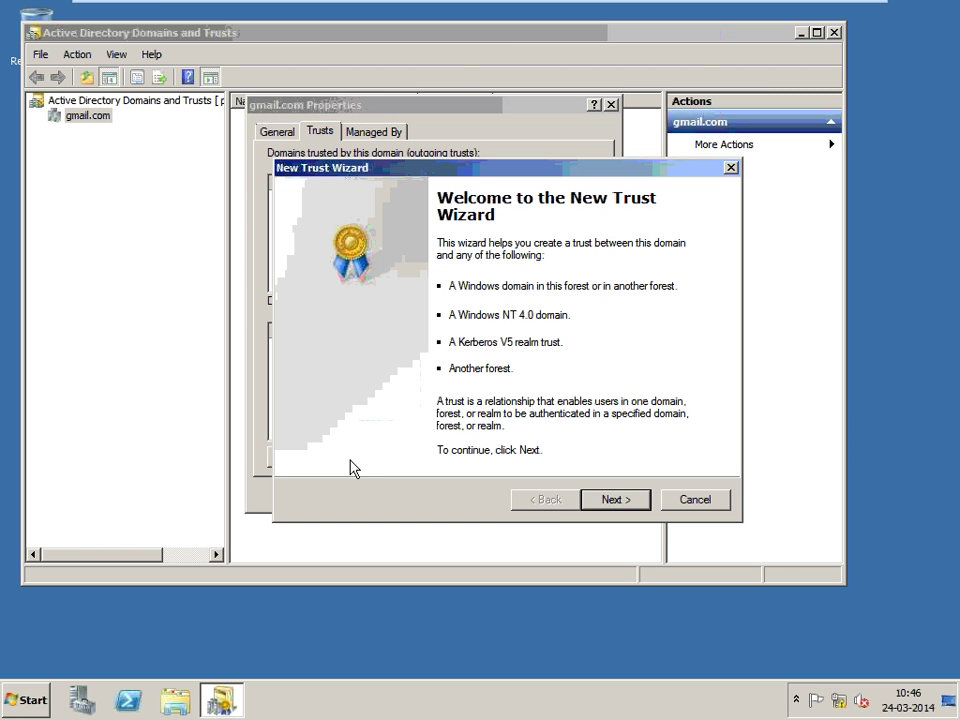
{"action": "left_click", "coordinate": [624, 506]}
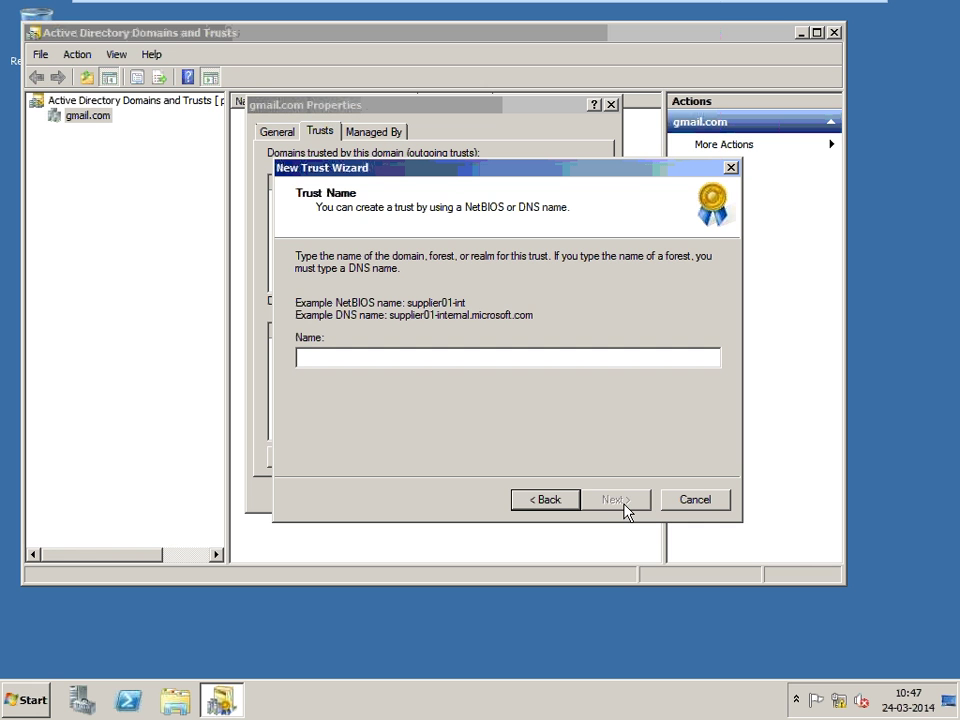
{"action": "type", "text": "ibm.com"}
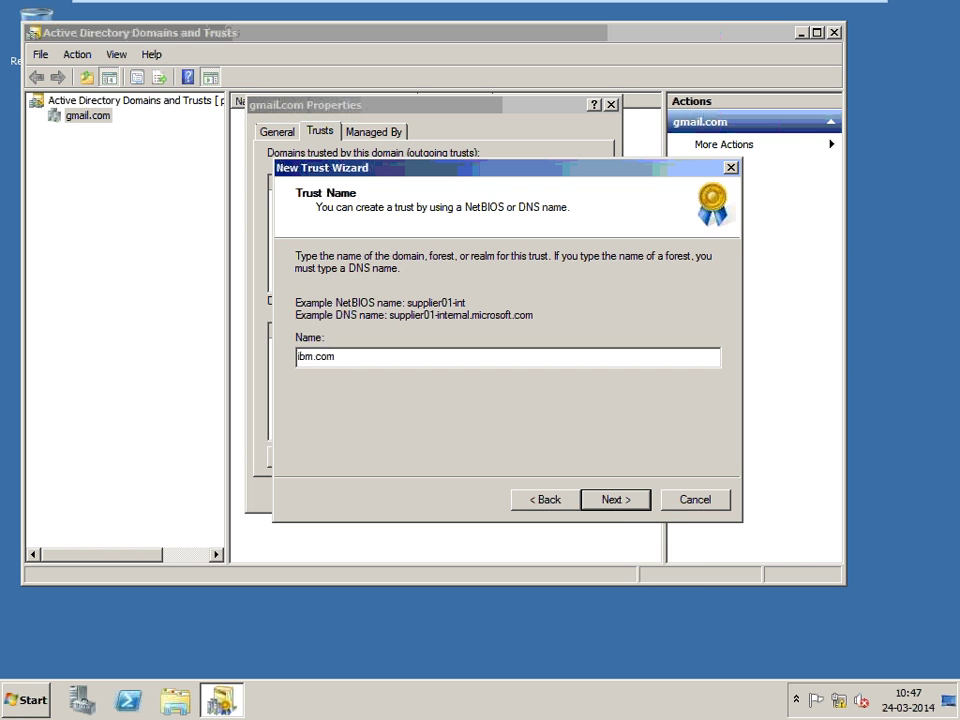
{"action": "left_click", "coordinate": [620, 499]}
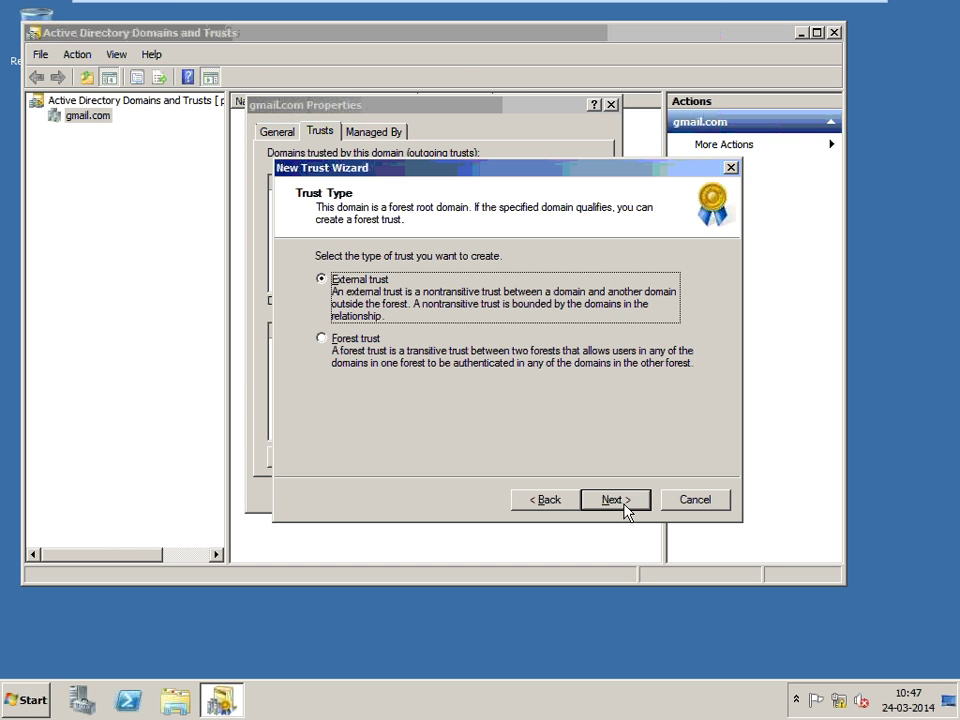
{"action": "left_click", "coordinate": [340, 338]}
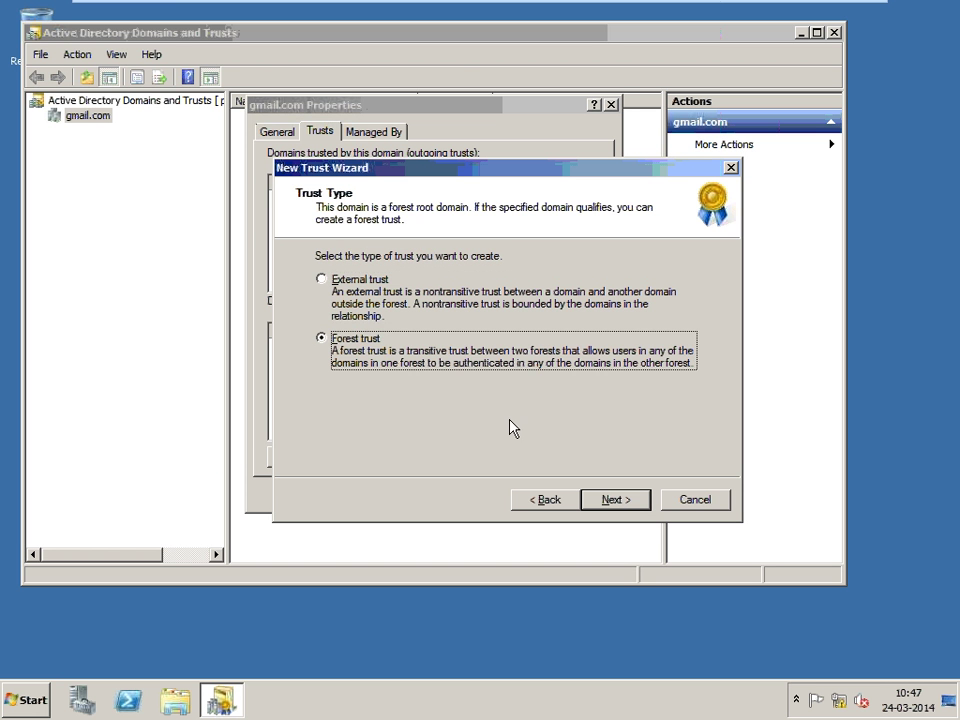
Create the two-way trust for both this domain and the specified domain, entering the ibm.com administrator account's user name and password
{"action": "left_click", "coordinate": [638, 502]}
{"action": "left_click", "coordinate": [637, 501]}
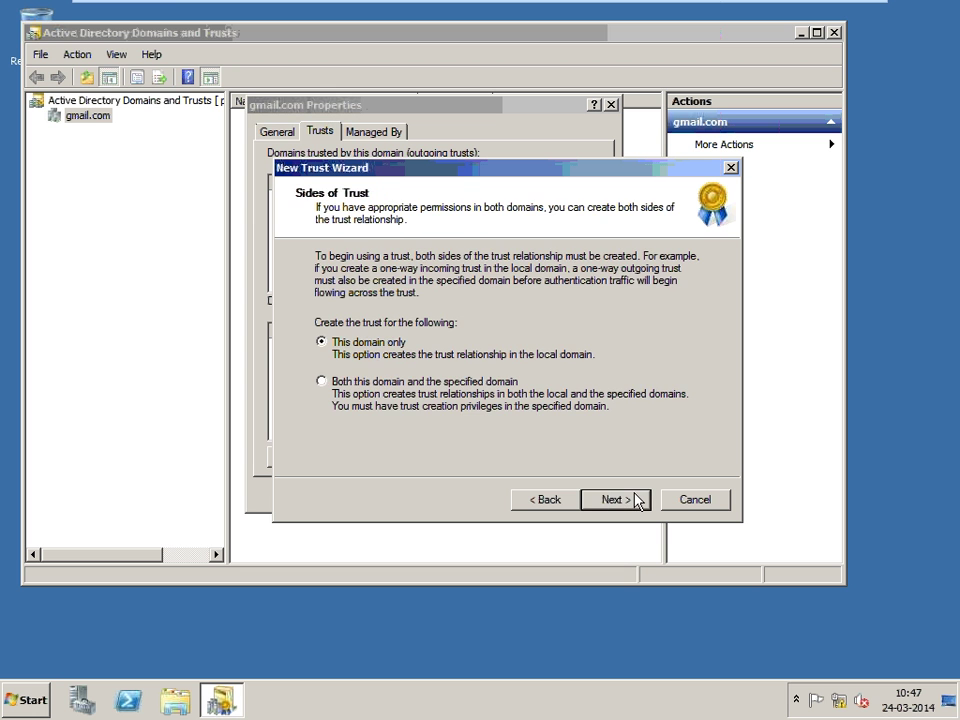
{"action": "left_click", "coordinate": [330, 388]}
{"action": "left_click", "coordinate": [615, 502]}
{"action": "type", "text": "adm"}
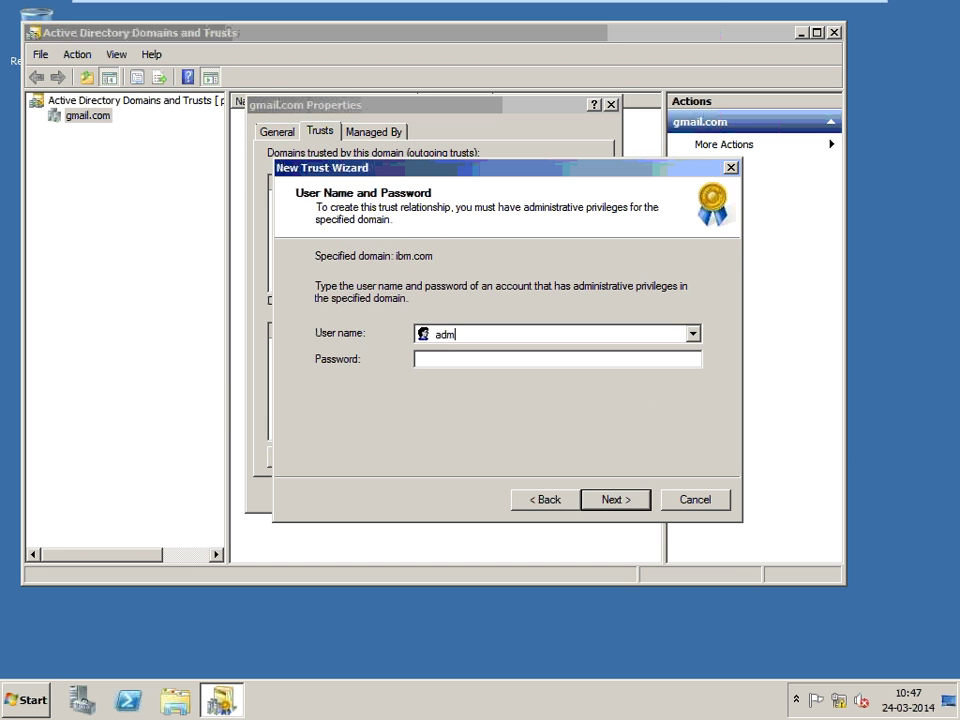
{"action": "type", "text": "inistrator"}
{"action": "key", "text": "Tab"}
{"action": "type", "text": "••••••••"}
{"action": "left_click", "coordinate": [614, 500]}
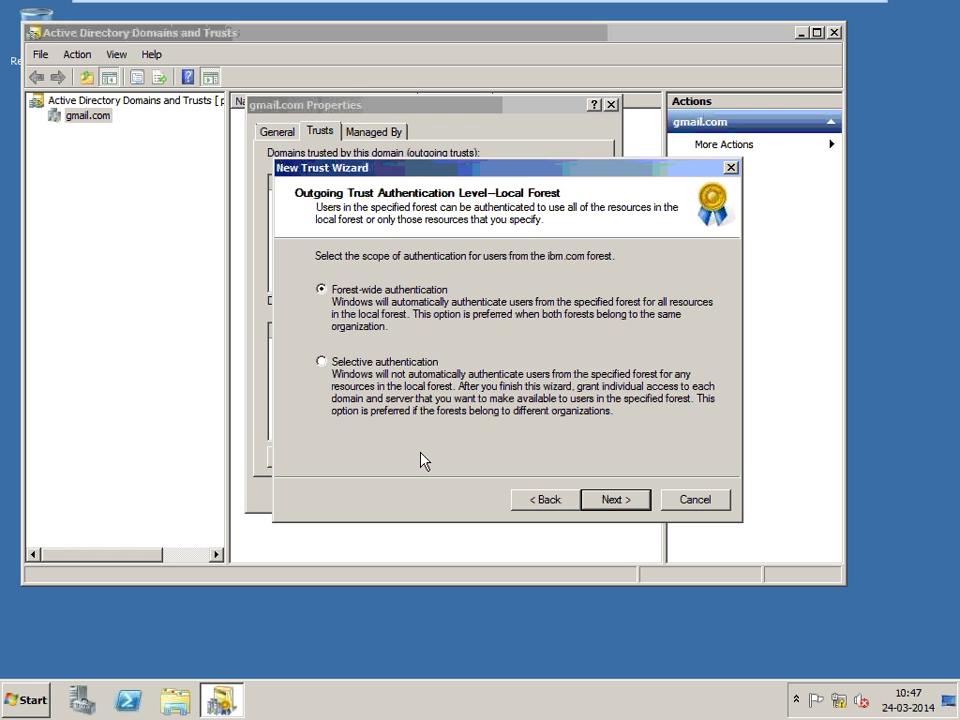
Use forest-wide authentication for both the local and ibm.com forests and create the trust with the selected settings
{"action": "left_click", "coordinate": [392, 362]}
{"action": "left_click", "coordinate": [321, 289]}
{"action": "left_click", "coordinate": [608, 502]}
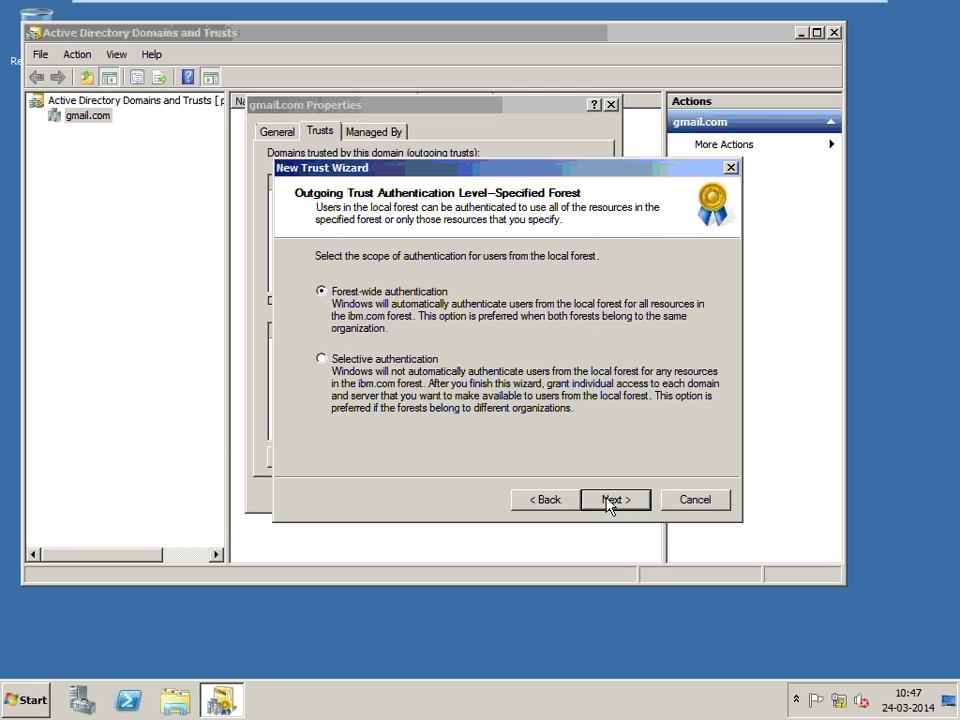
{"action": "left_click", "coordinate": [611, 503]}
{"action": "left_click", "coordinate": [611, 500]}
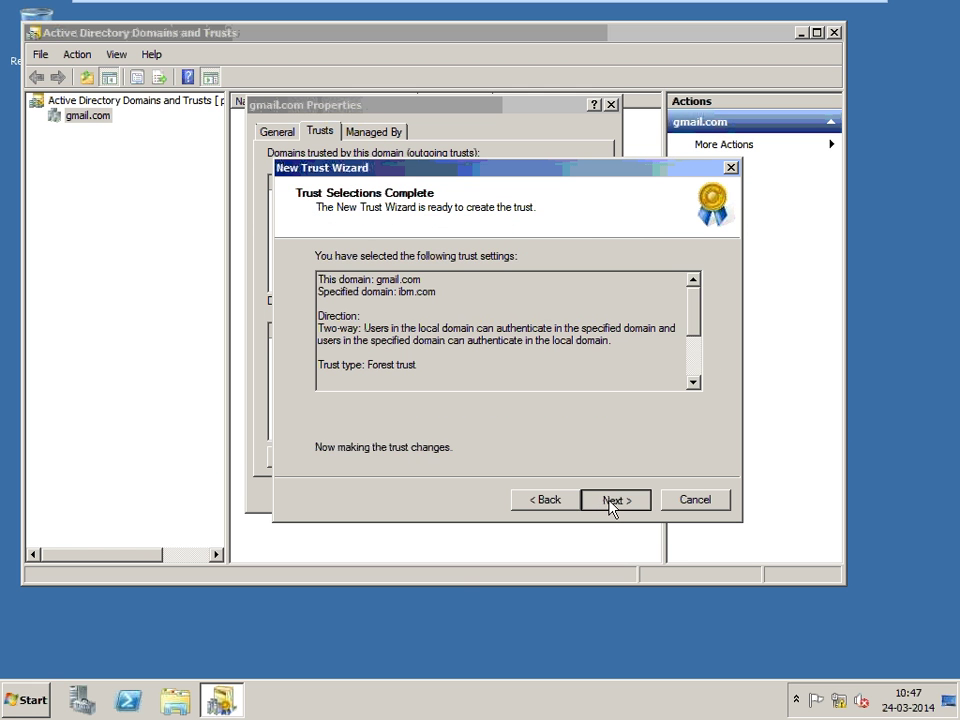
{"action": "left_click", "coordinate": [612, 502]}
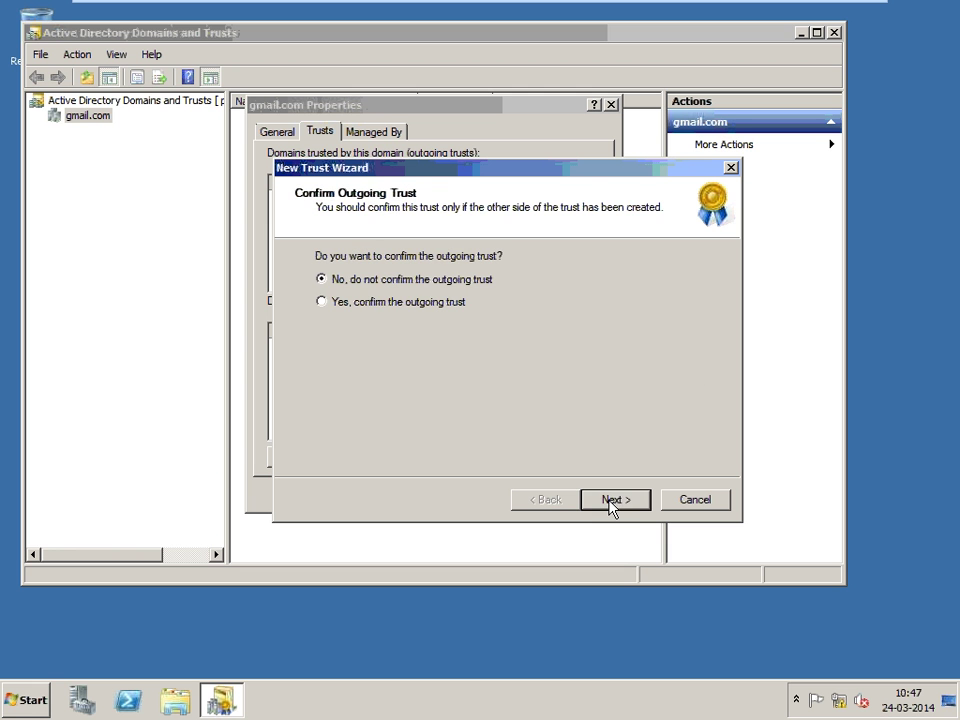
Confirm both the outgoing and incoming trusts, finish the wizard and accept gmail.com's properties
{"action": "left_click", "coordinate": [374, 305]}
{"action": "left_click", "coordinate": [627, 500]}
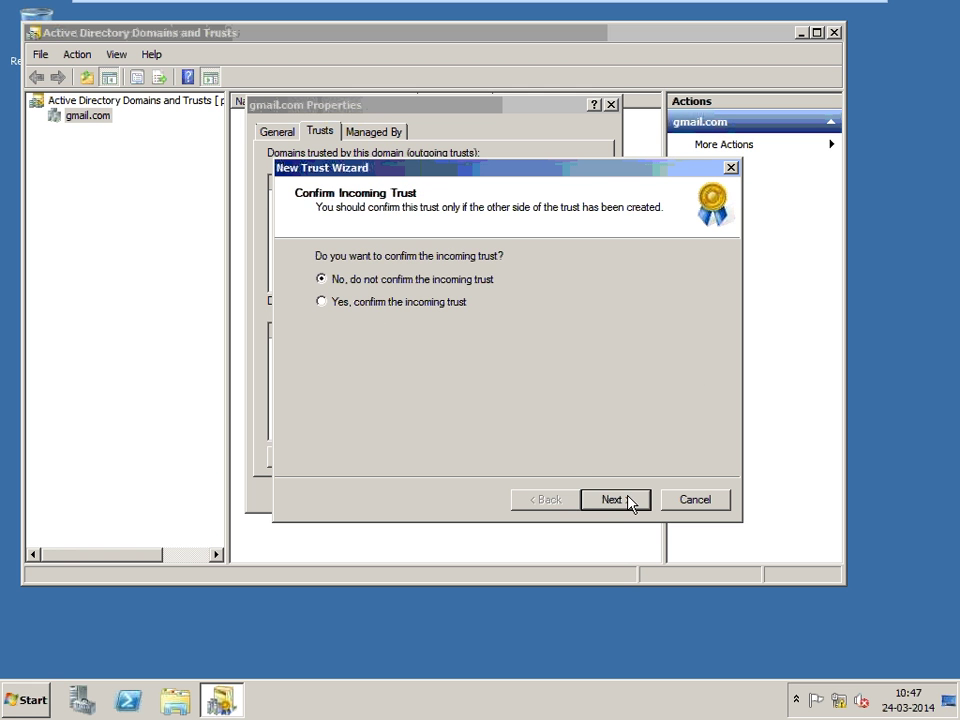
{"action": "left_click", "coordinate": [372, 302]}
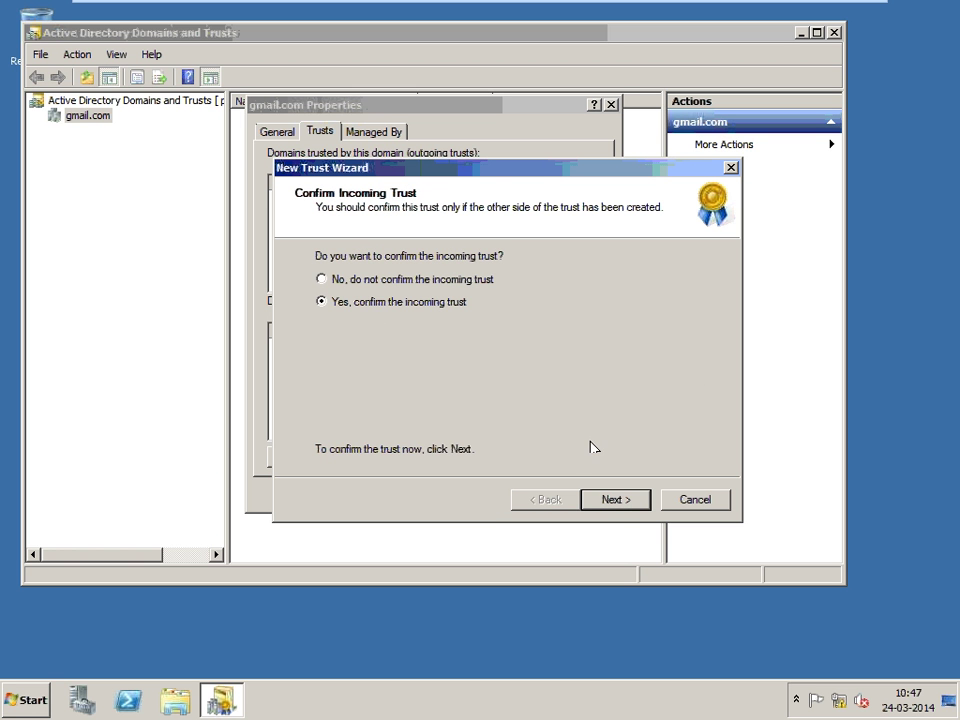
{"action": "left_click", "coordinate": [617, 498]}
{"action": "left_click", "coordinate": [618, 506]}
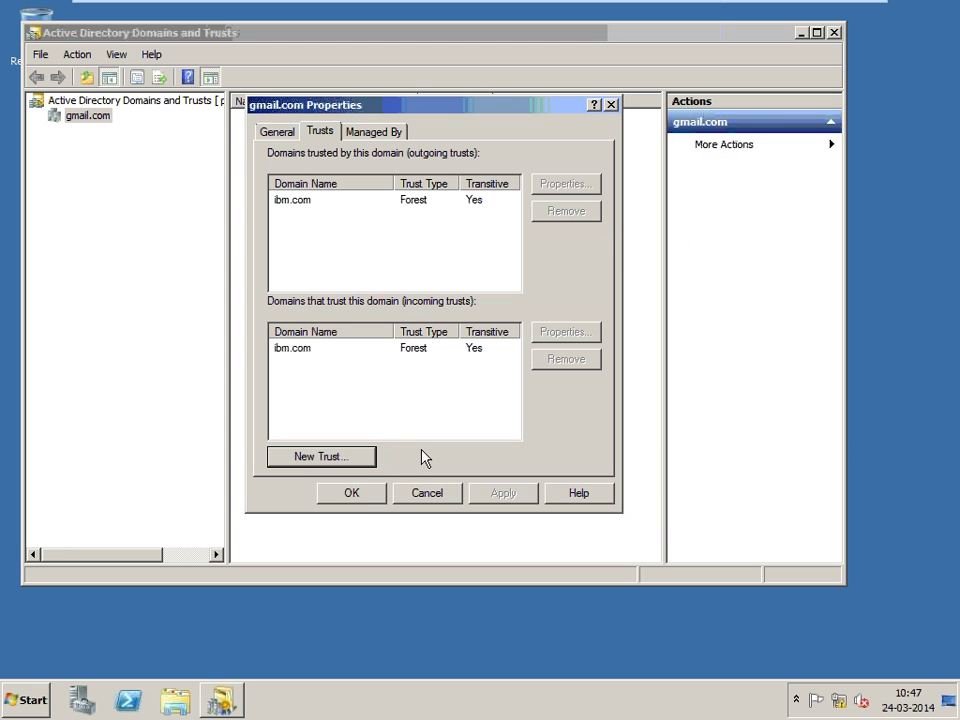
{"action": "left_click", "coordinate": [355, 493]}
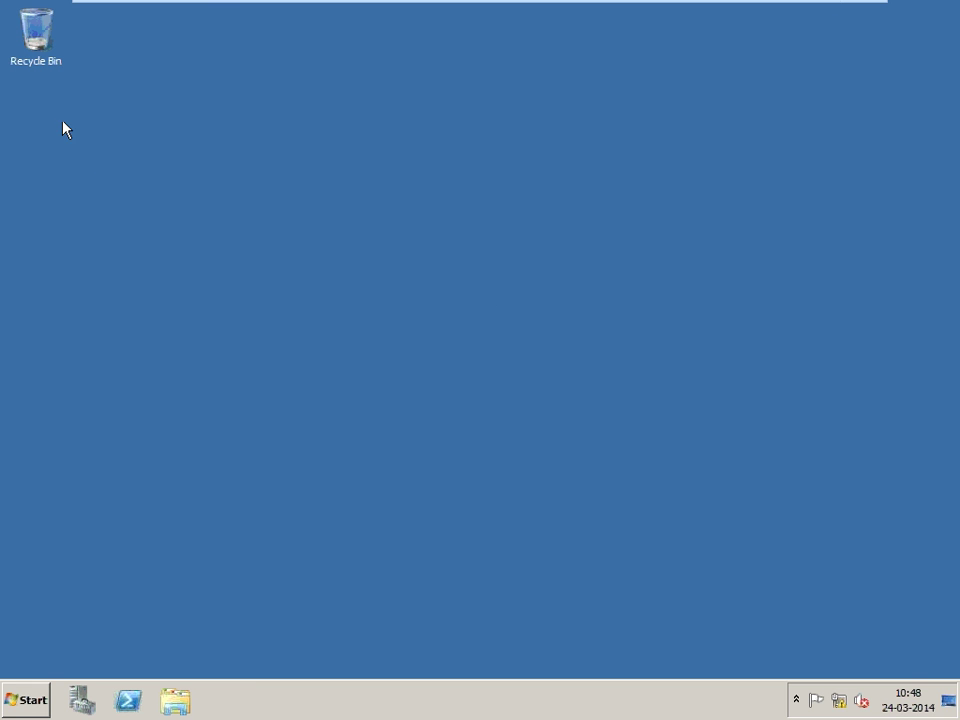
{"action": "right_click", "coordinate": [213, 167]}
{"action": "left_click", "coordinate": [242, 210]}
{"action": "right_click", "coordinate": [241, 211]}
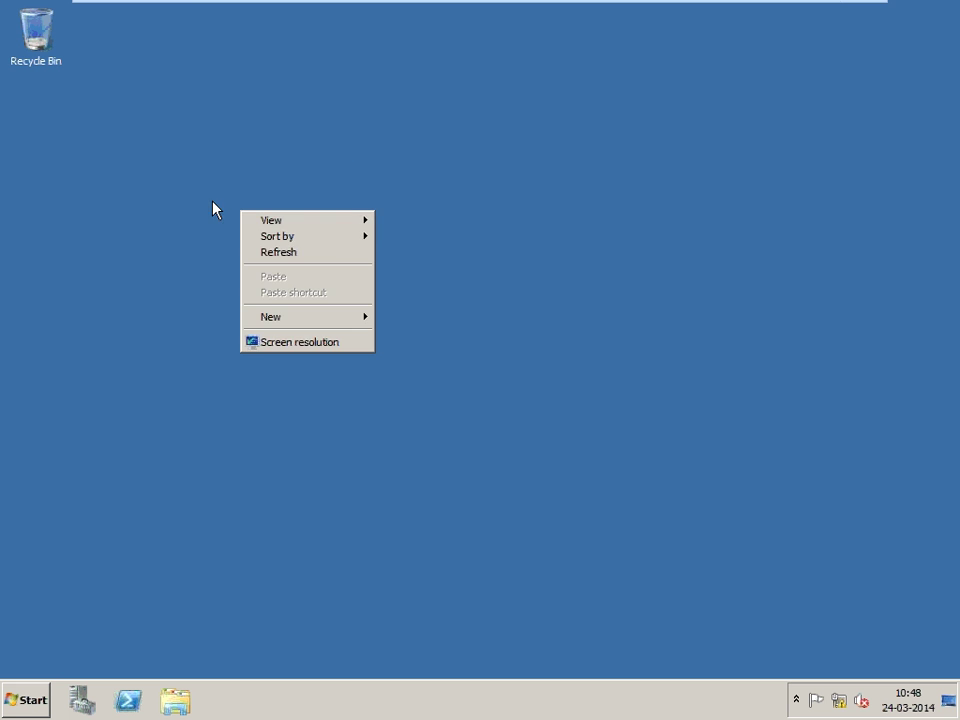
{"action": "left_click", "coordinate": [268, 252]}
{"action": "right_click", "coordinate": [204, 150]}
{"action": "left_click", "coordinate": [240, 190]}
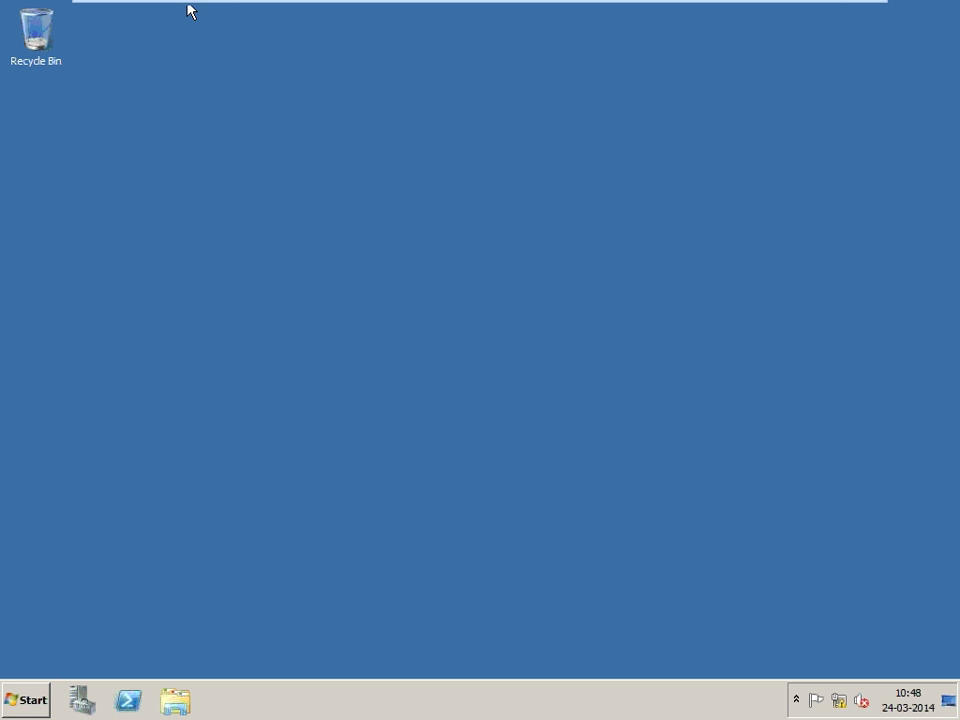
Switch to the first Windows Server 2008 R2 virtual machine and check ibm.com's trusts in Active Directory Domains and Trusts, then close it
{"action": "left_click", "coordinate": [182, 11]}
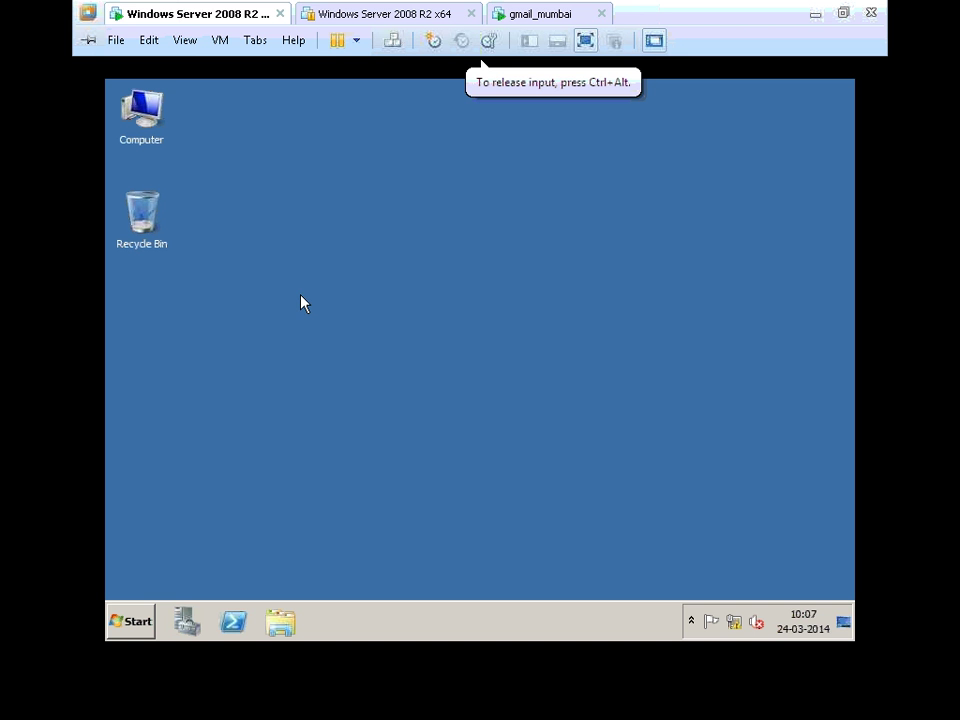
{"action": "left_click", "coordinate": [132, 621]}
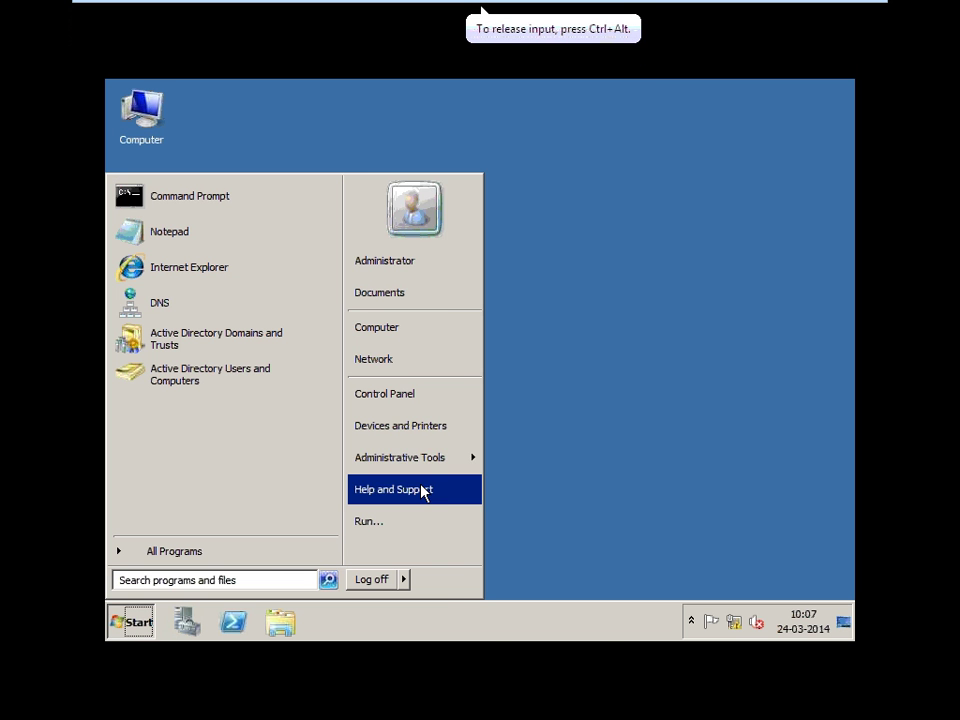
{"action": "mouse_move", "coordinate": [439, 459]}
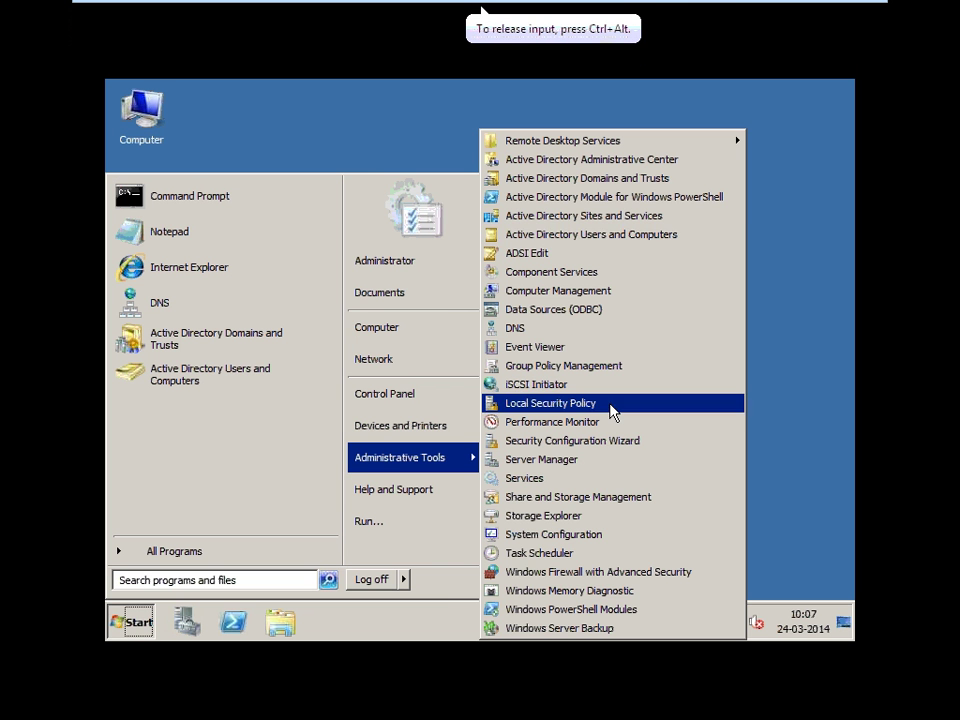
{"action": "left_click", "coordinate": [630, 180]}
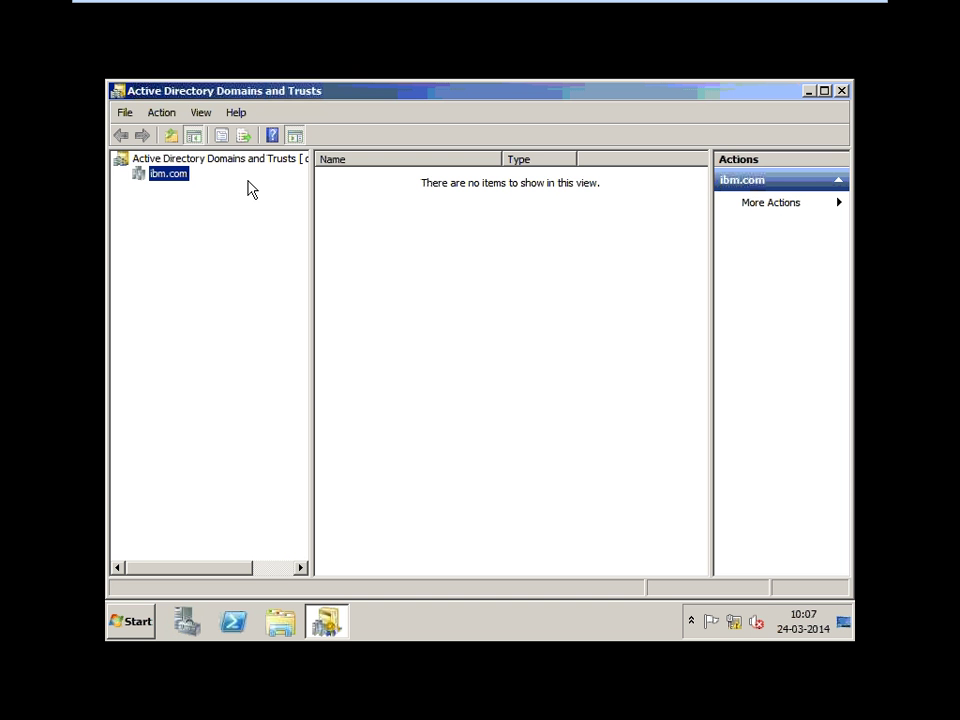
{"action": "right_click", "coordinate": [175, 184]}
{"action": "left_click", "coordinate": [213, 276]}
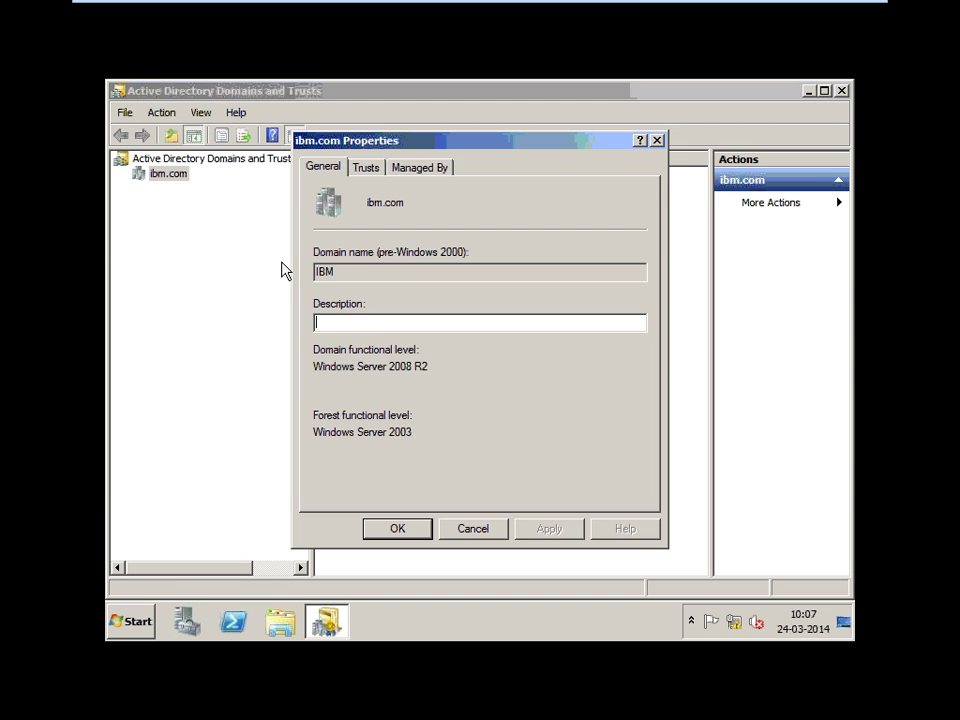
{"action": "left_click", "coordinate": [372, 178]}
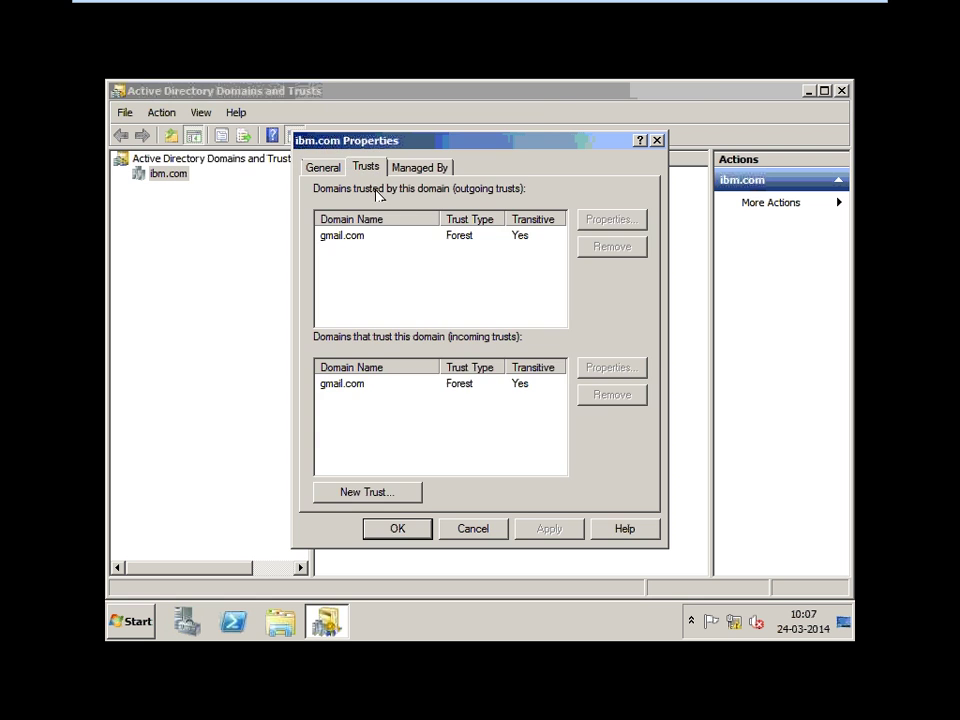
{"action": "left_click", "coordinate": [403, 530]}
{"action": "left_click", "coordinate": [840, 92]}
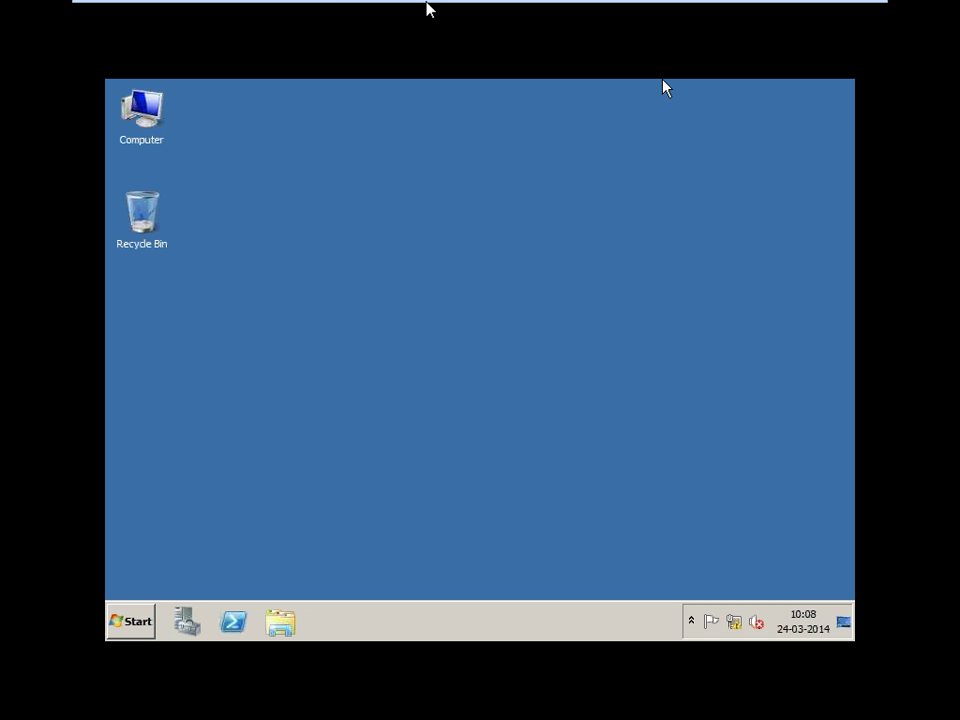
Rename the first Windows Server 2008 R2 virtual machine to ibm.com in its settings
{"action": "mouse_move", "coordinate": [499, 8]}
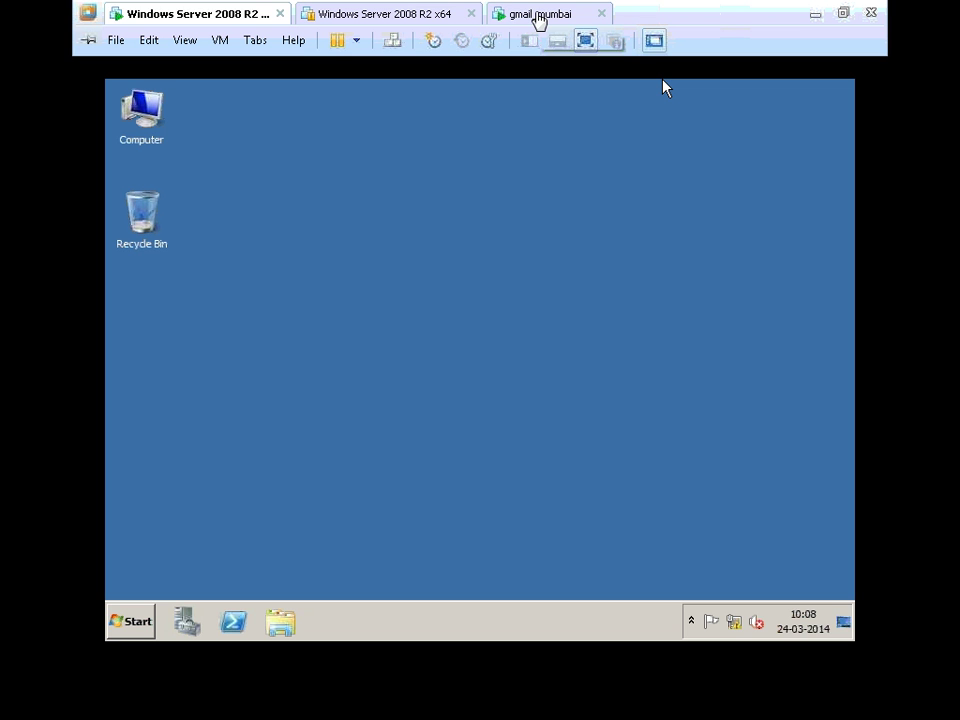
{"action": "left_click", "coordinate": [538, 16]}
{"action": "left_click", "coordinate": [205, 15]}
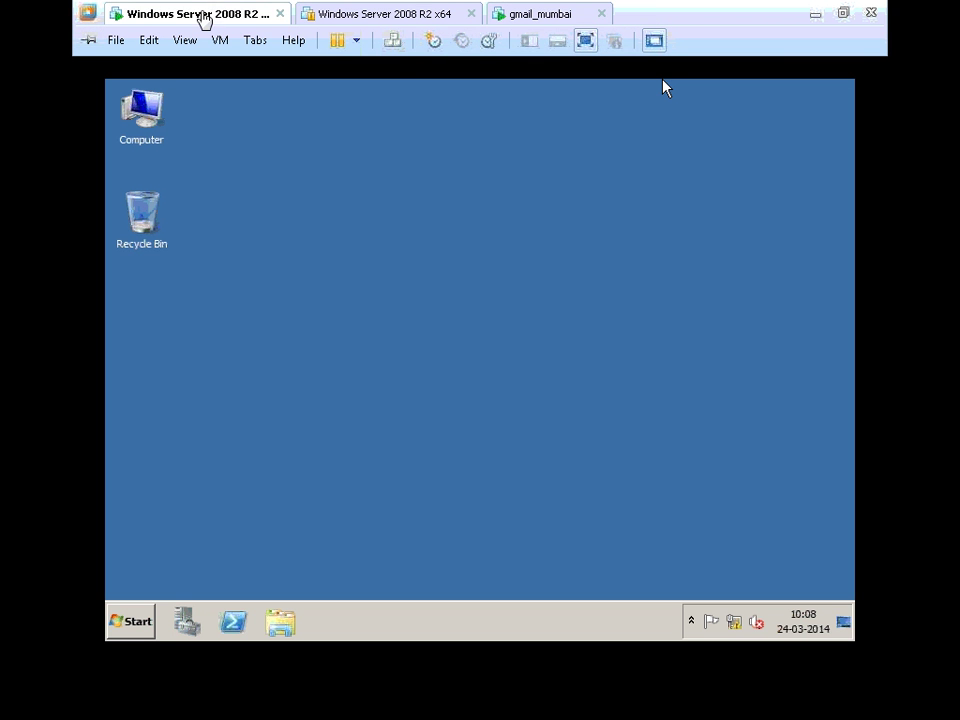
{"action": "right_click", "coordinate": [203, 18]}
{"action": "left_click", "coordinate": [268, 285]}
{"action": "left_click", "coordinate": [296, 262]}
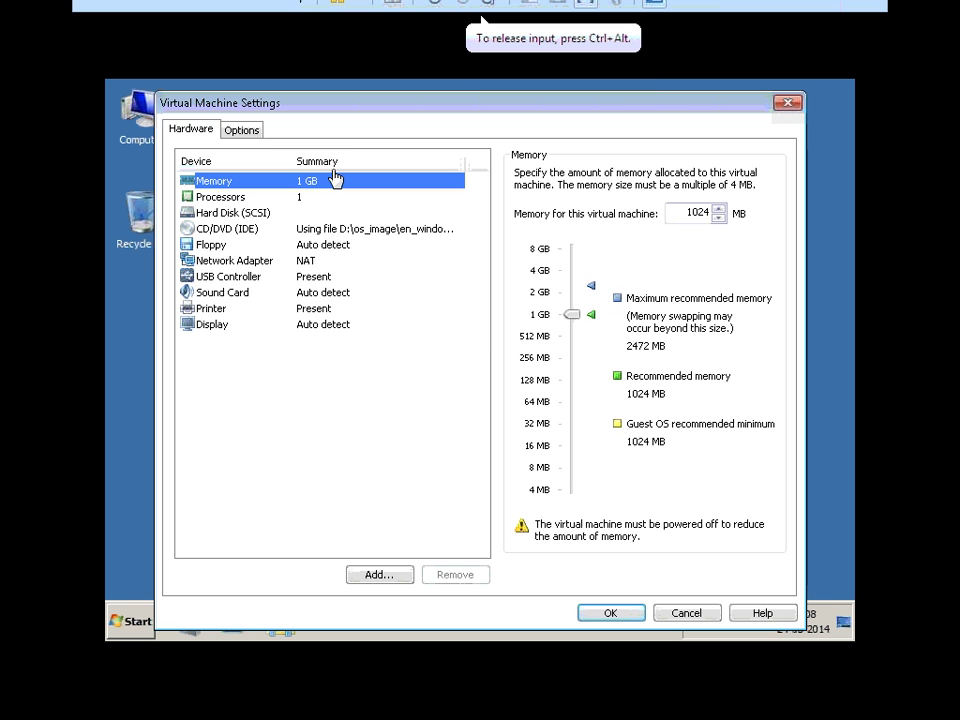
{"action": "left_click", "coordinate": [241, 129]}
{"action": "triple_click", "coordinate": [551, 178]}
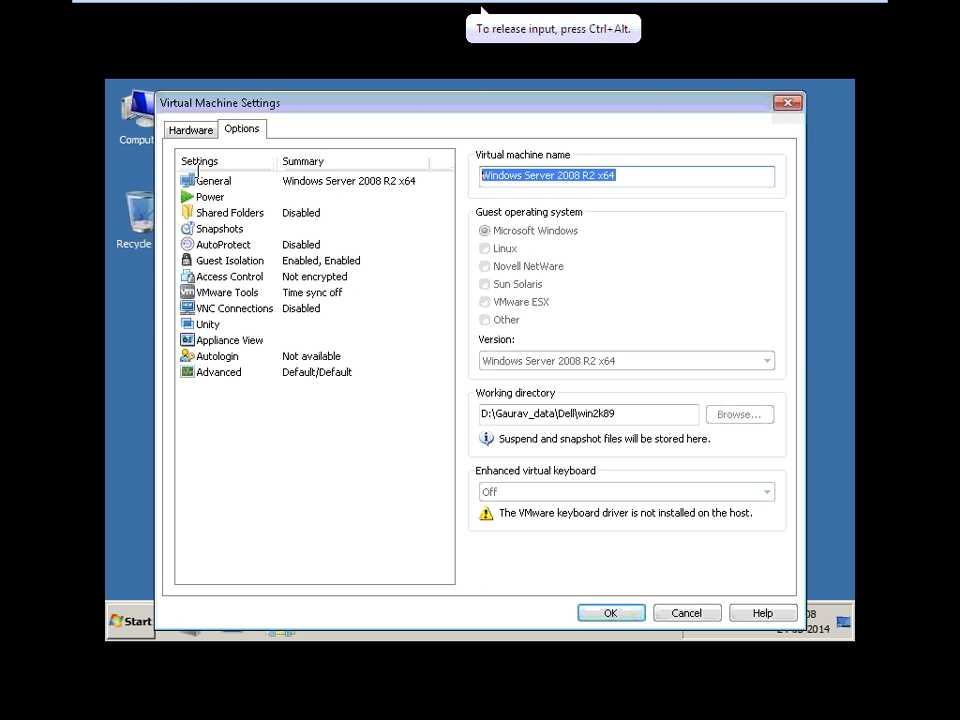
{"action": "type", "text": "ibm.com"}
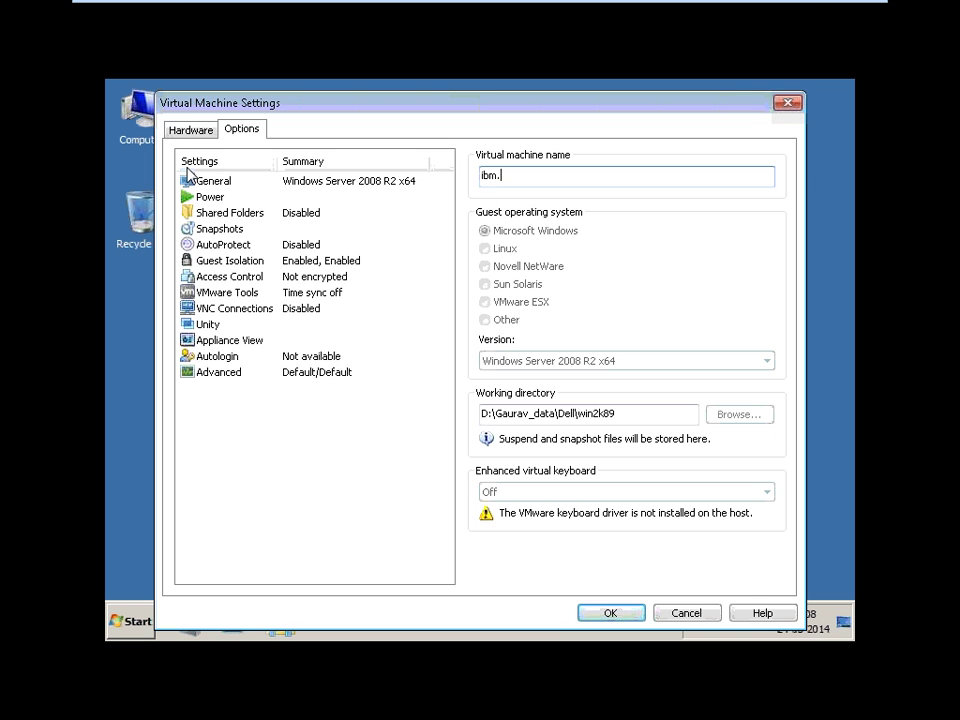
{"action": "left_click", "coordinate": [589, 614]}
Attach D:\os_image\admtsetup32.iso to the CD/DVD drive of the ibm.com virtual machine and save its settings
{"action": "mouse_move", "coordinate": [531, 15]}
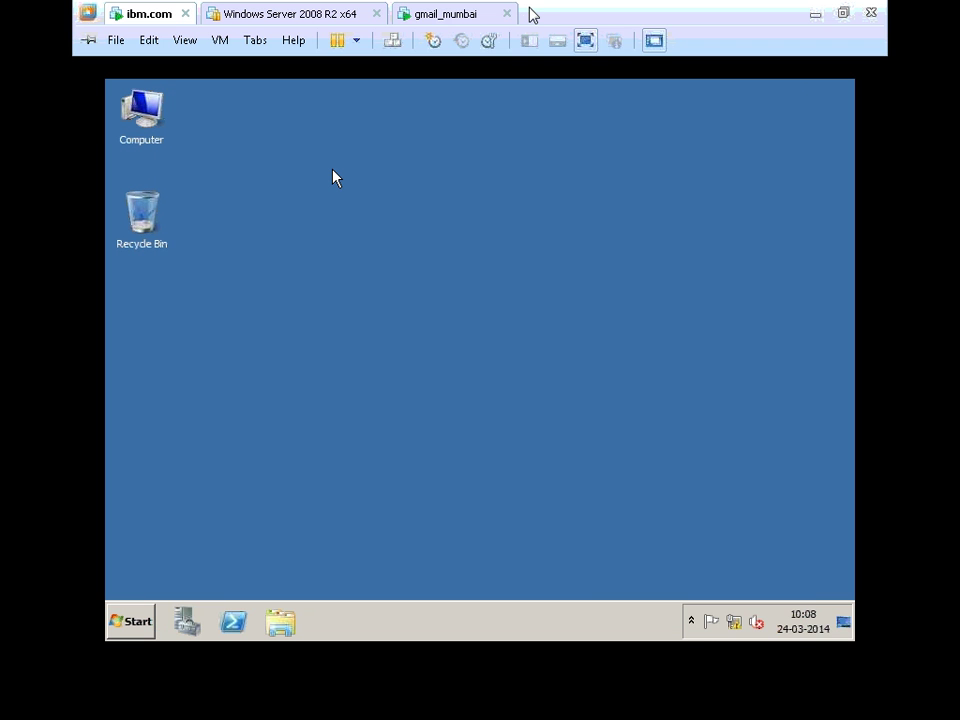
{"action": "left_click", "coordinate": [435, 11]}
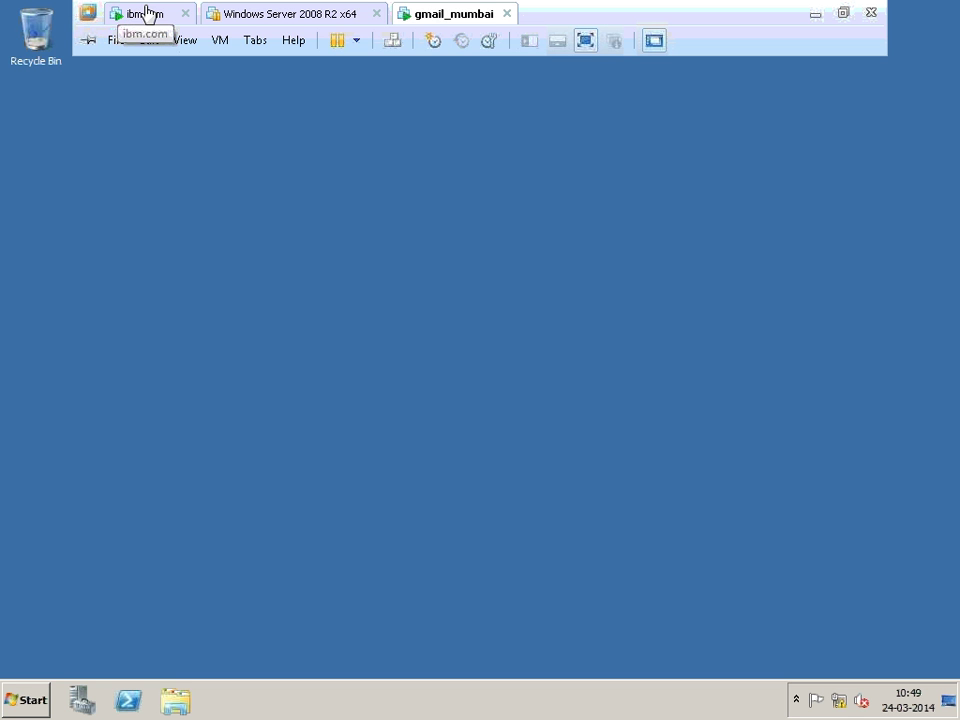
{"action": "left_click", "coordinate": [142, 15]}
{"action": "right_click", "coordinate": [145, 17]}
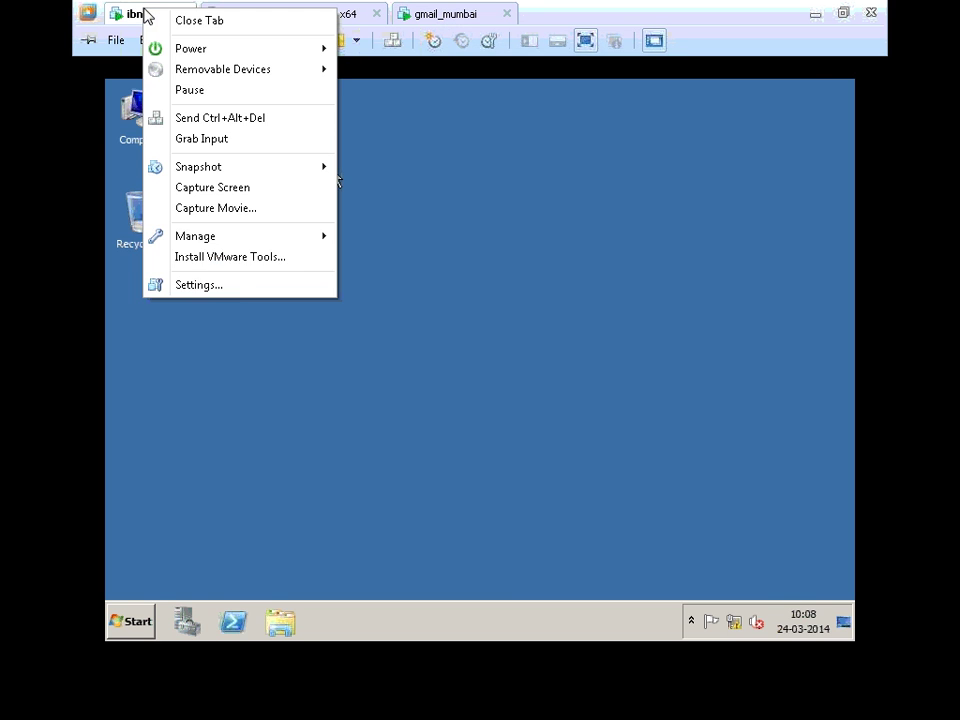
{"action": "left_click", "coordinate": [236, 281]}
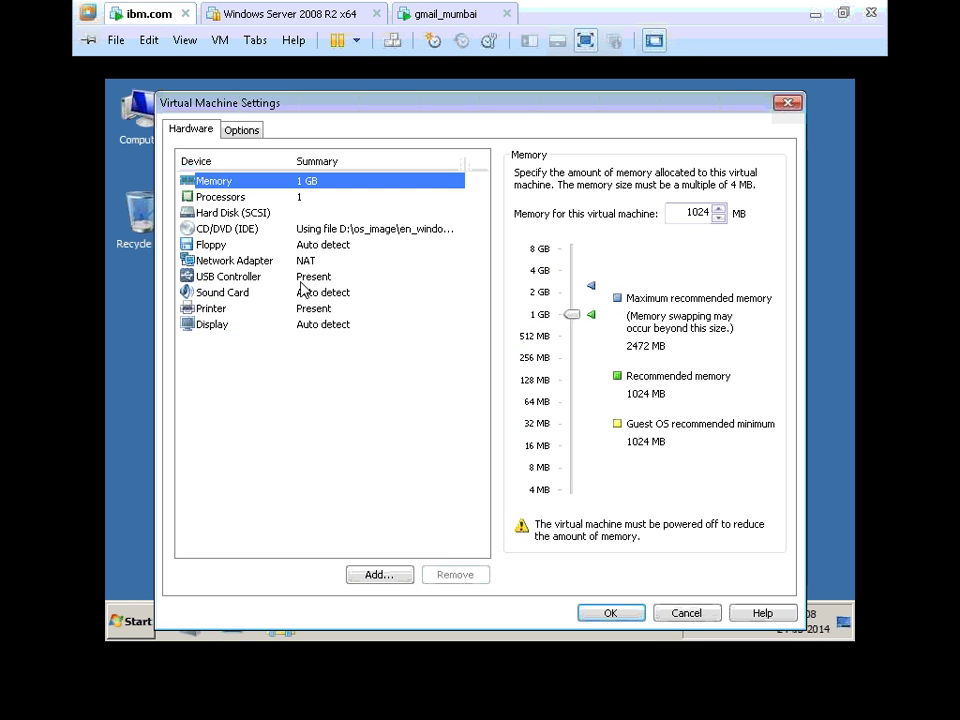
{"action": "left_click", "coordinate": [227, 228]}
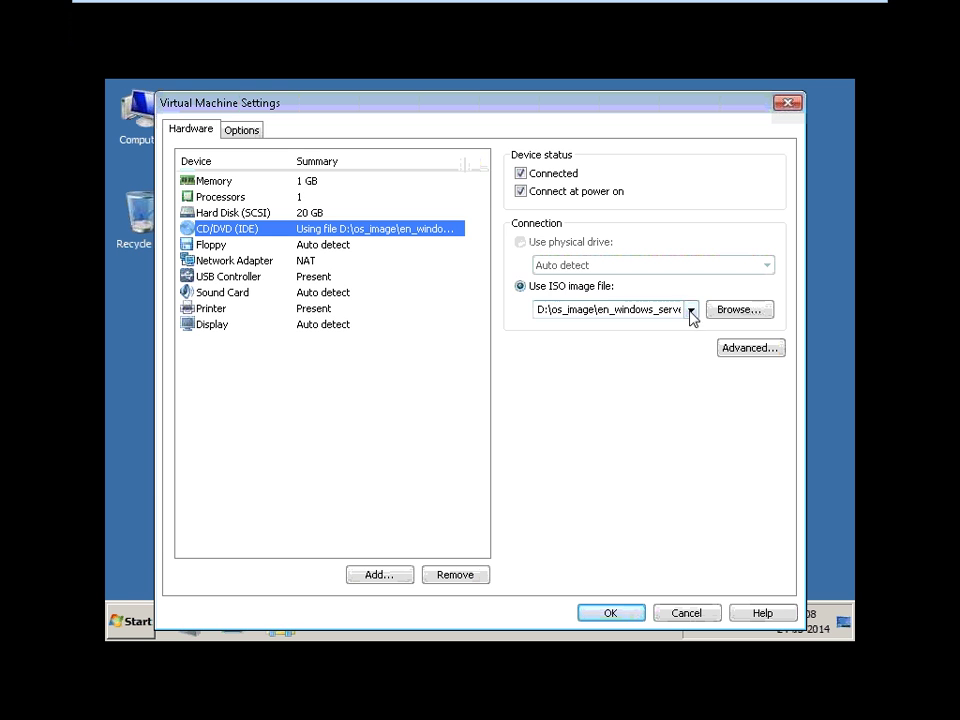
{"action": "left_click", "coordinate": [733, 309]}
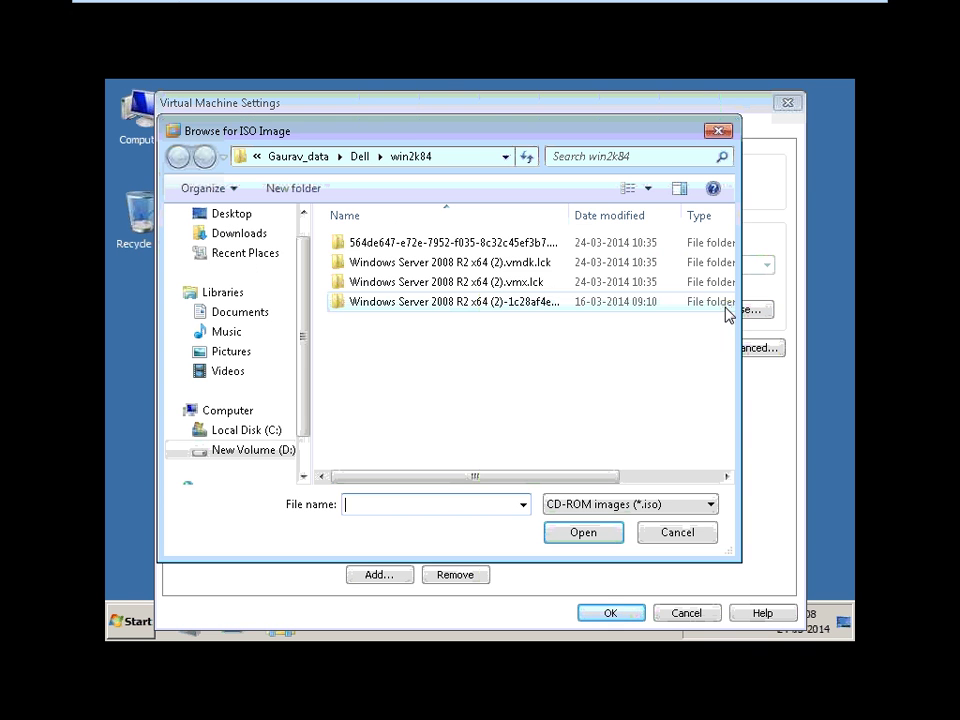
{"action": "left_click", "coordinate": [318, 158]}
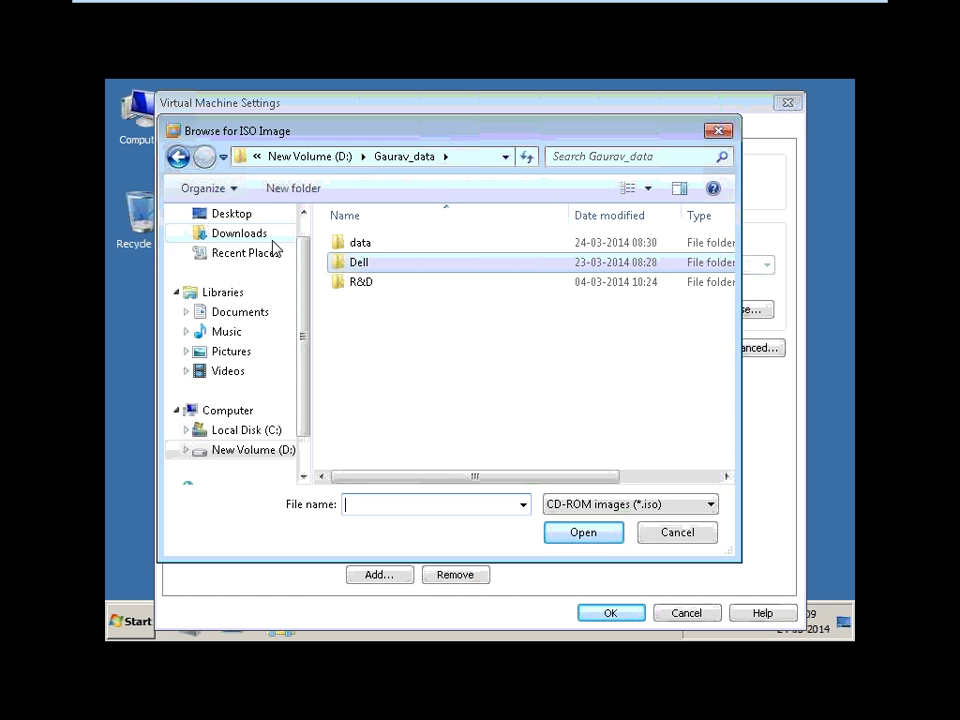
{"action": "key", "text": "alt+Up"}
{"action": "double_click", "coordinate": [371, 324]}
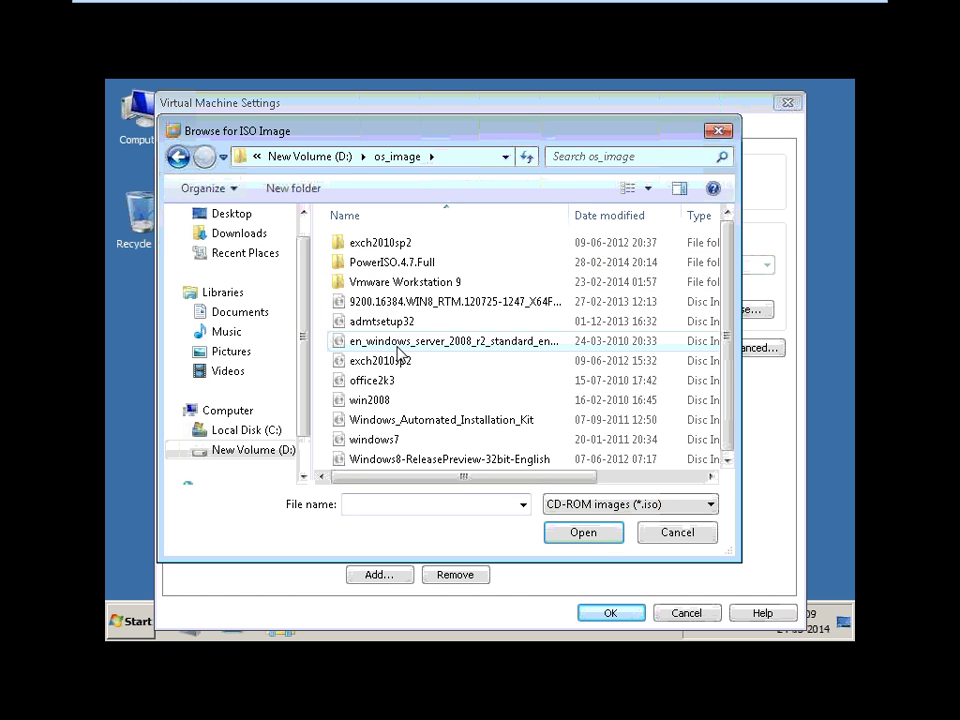
{"action": "left_click", "coordinate": [373, 401]}
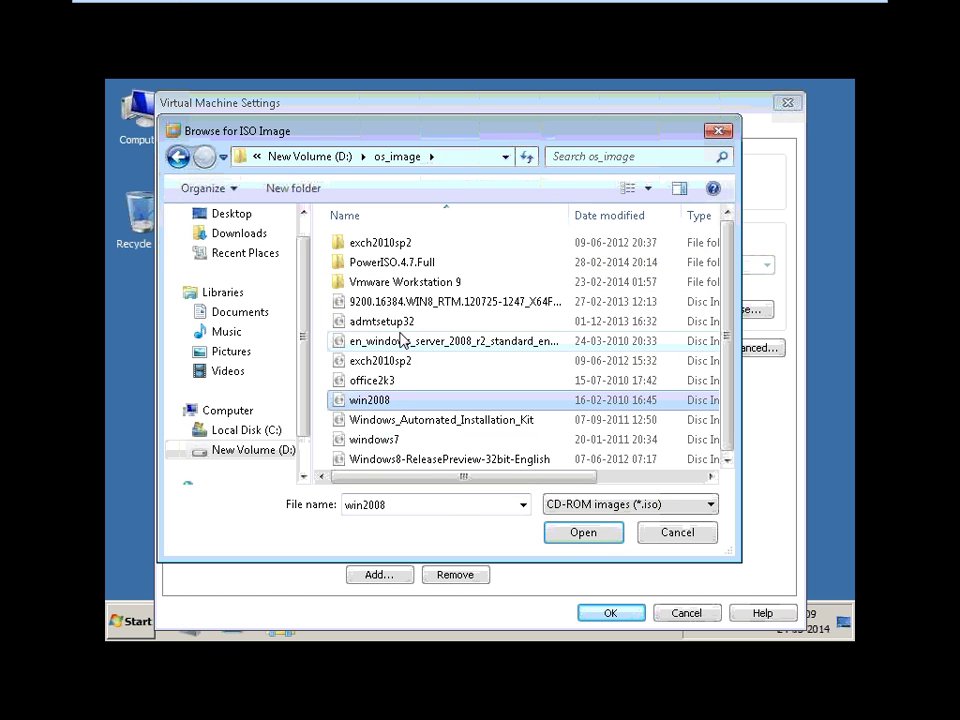
{"action": "double_click", "coordinate": [395, 330]}
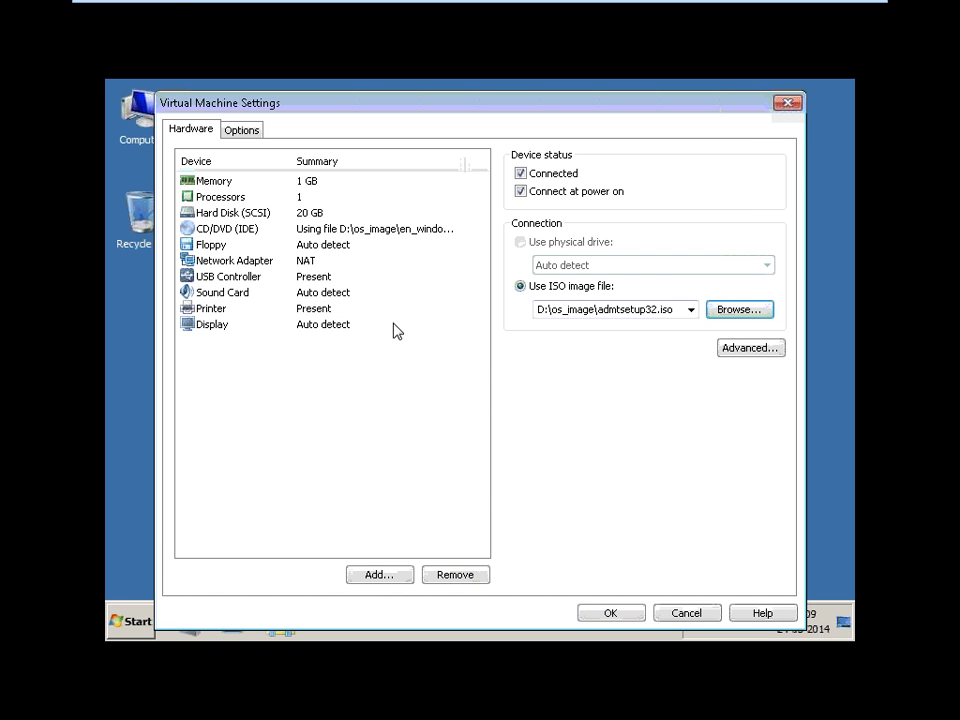
{"action": "left_click", "coordinate": [590, 613]}
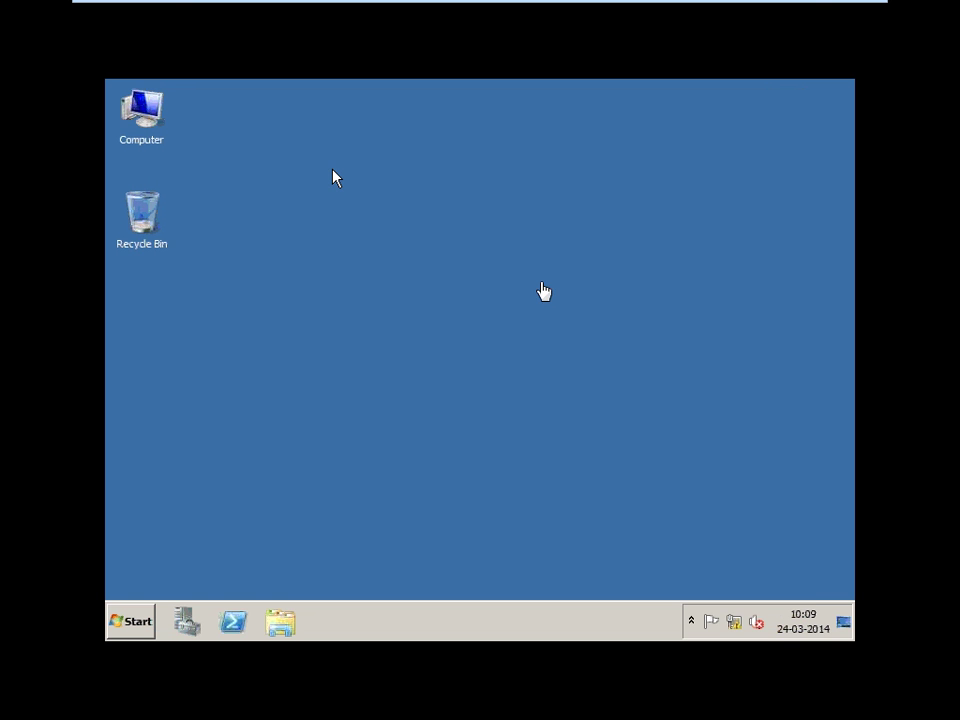
Start the ADMT installation from admtsetup32 on the DVD drive, agreeing to the license and declining the Customer Experience Improvement Program
{"action": "left_click", "coordinate": [333, 177]}
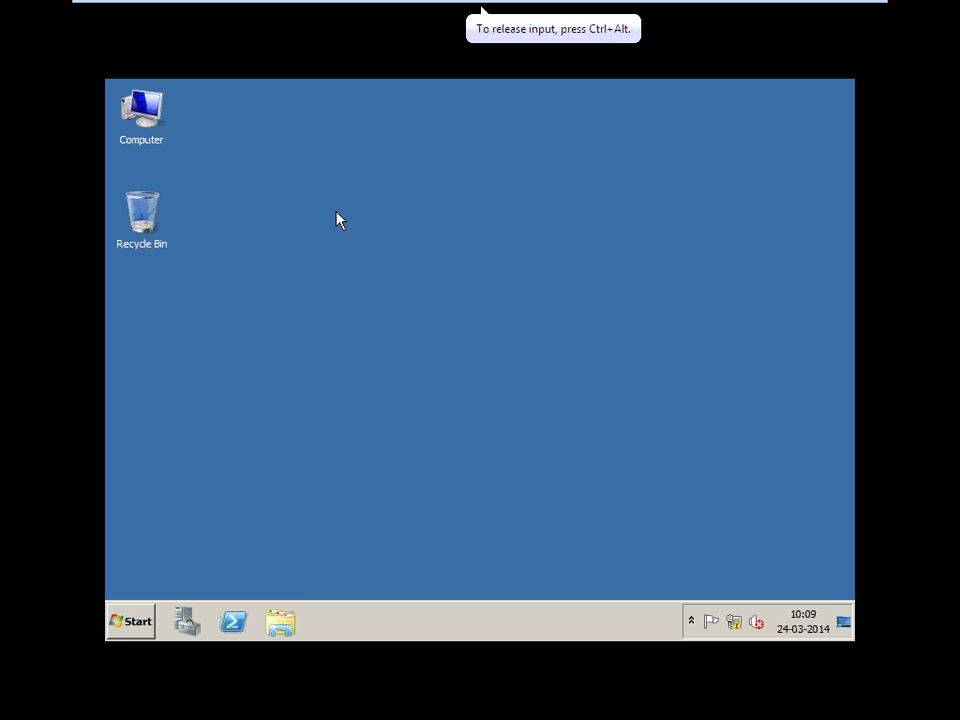
{"action": "left_click", "coordinate": [452, 230]}
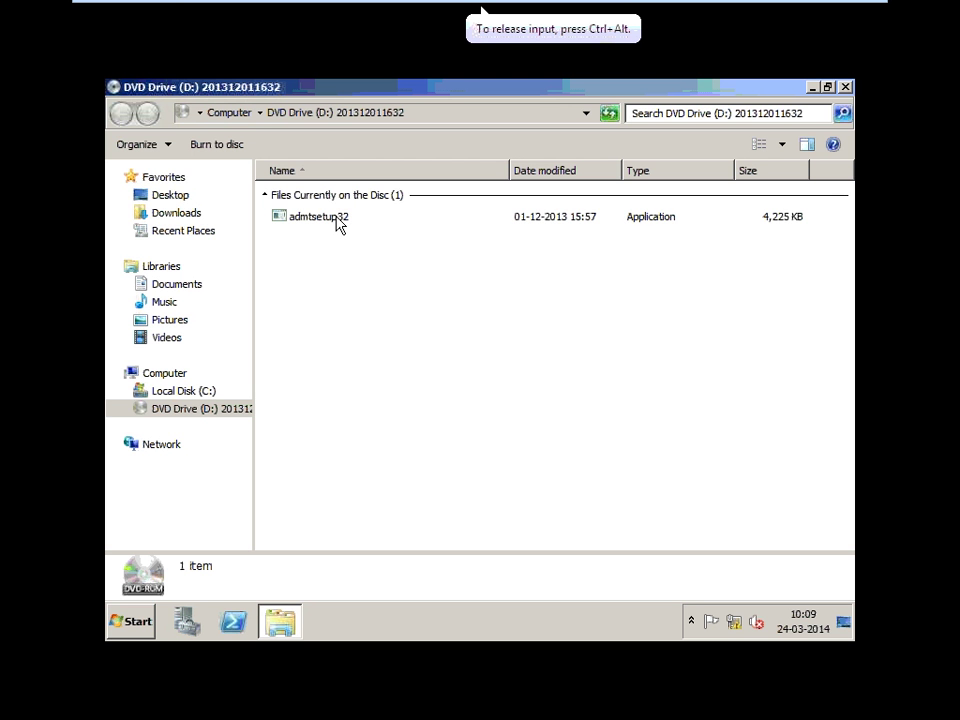
{"action": "double_click", "coordinate": [340, 222]}
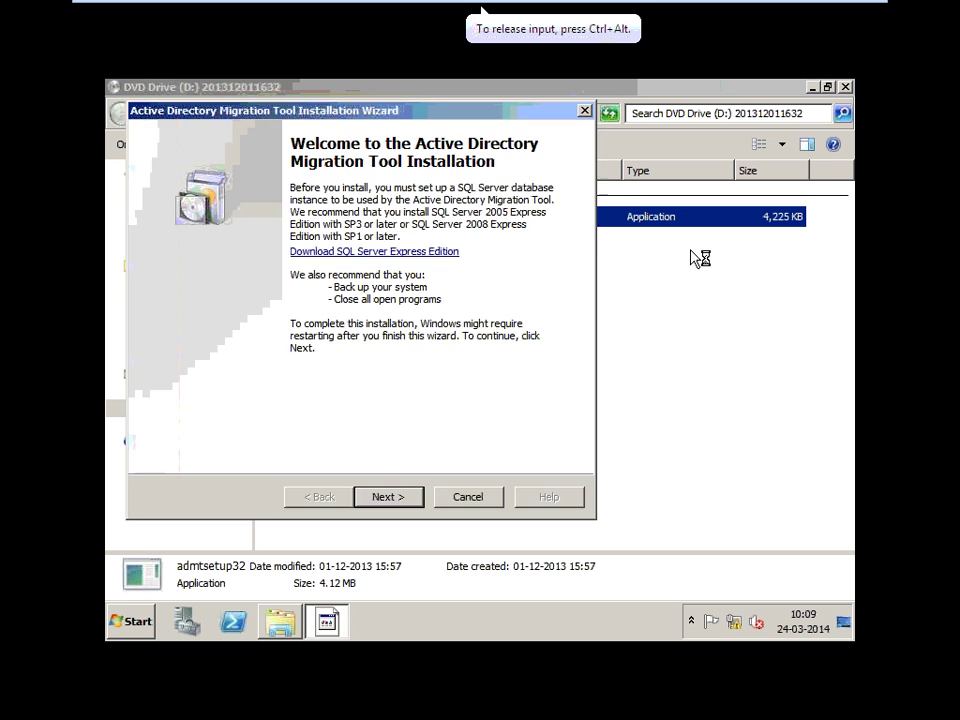
{"action": "left_click", "coordinate": [388, 497]}
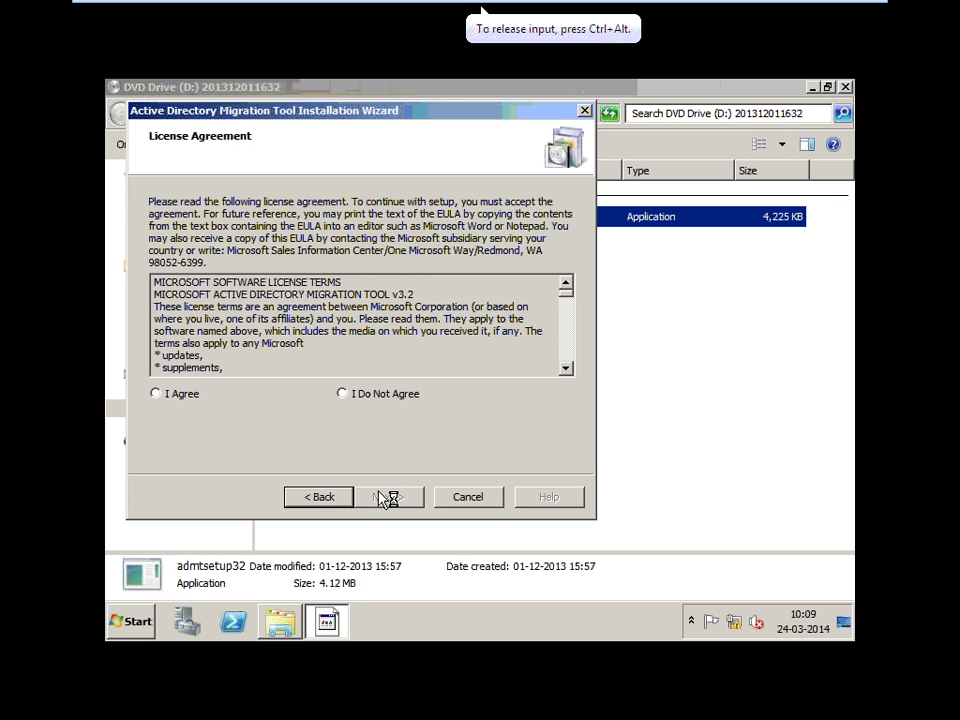
{"action": "left_click", "coordinate": [156, 393]}
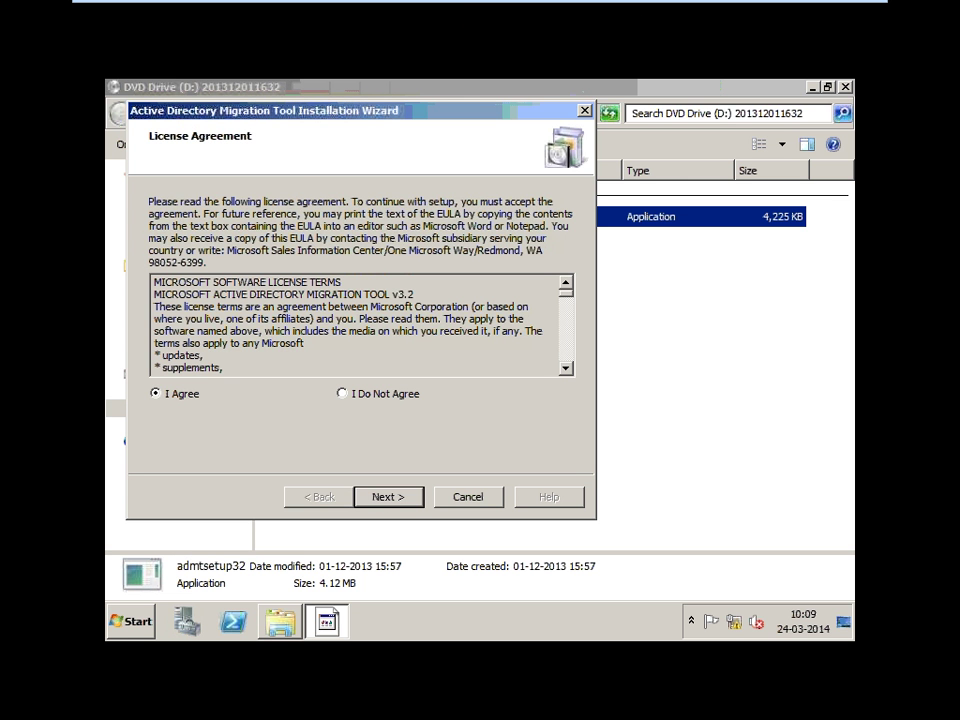
{"action": "left_click", "coordinate": [400, 498]}
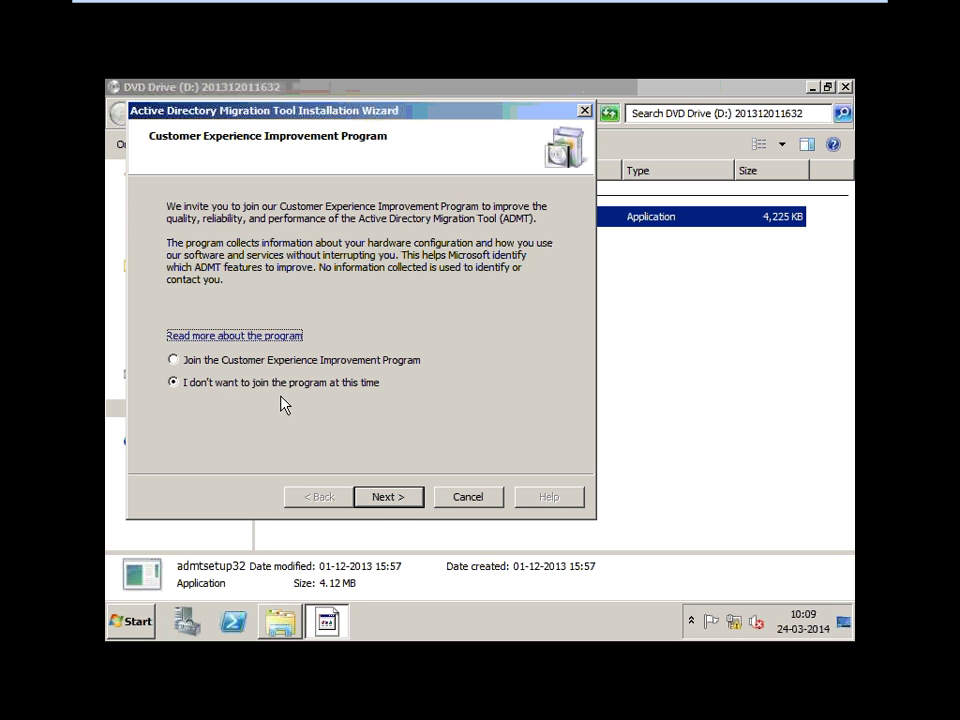
{"action": "left_click", "coordinate": [390, 498]}
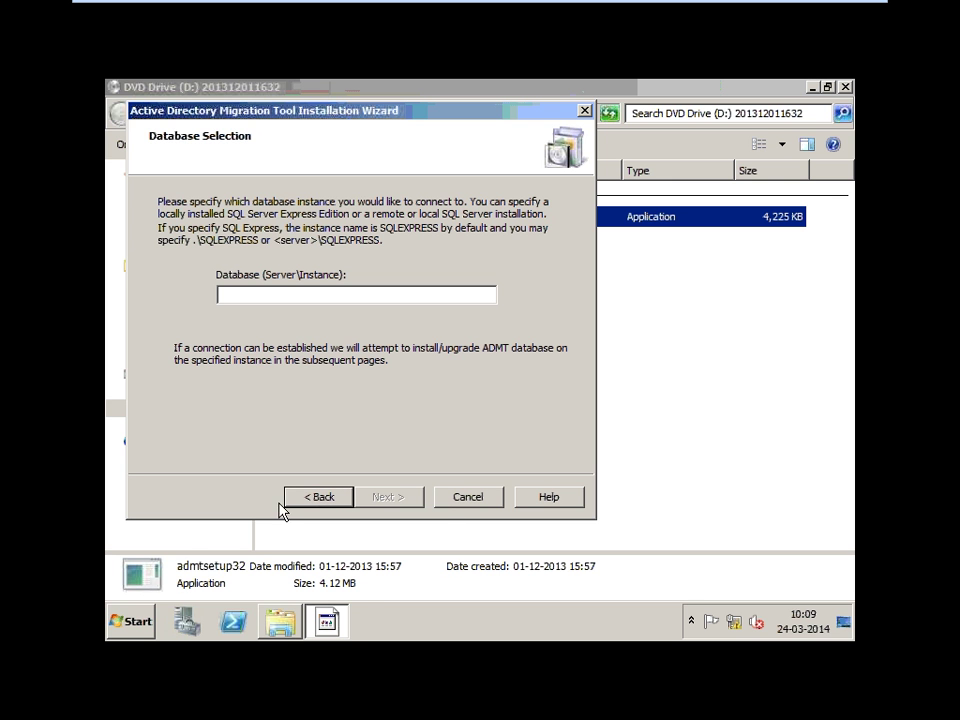
Cancel the Active Directory Migration Tool installation at the database selection and close the DVD drive window
{"action": "left_click", "coordinate": [476, 494]}
{"action": "left_click", "coordinate": [542, 407]}
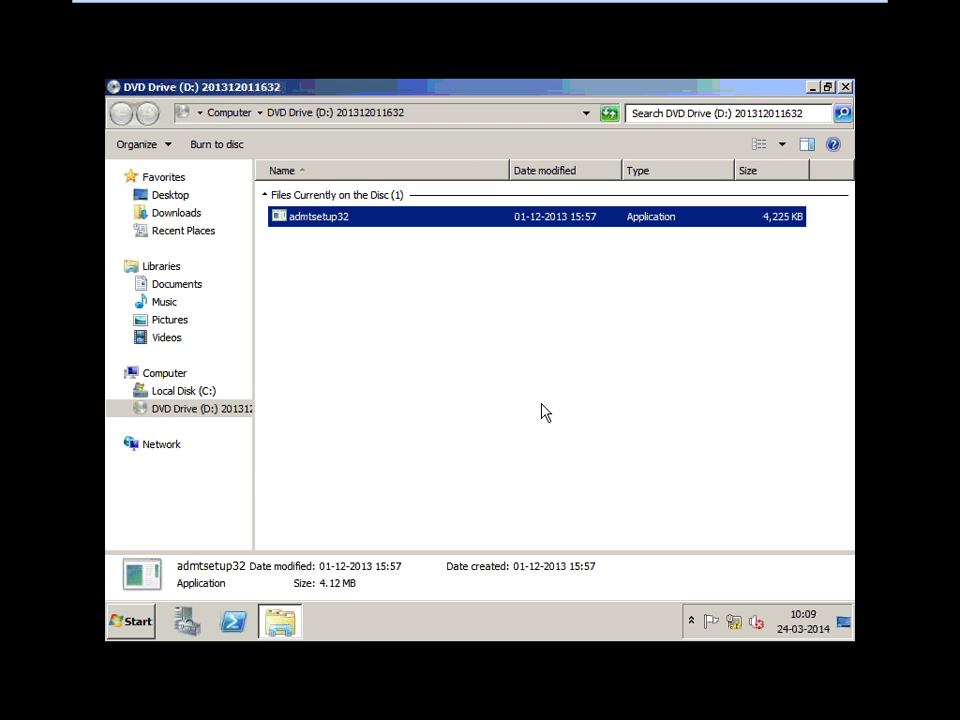
{"action": "left_click", "coordinate": [844, 88]}
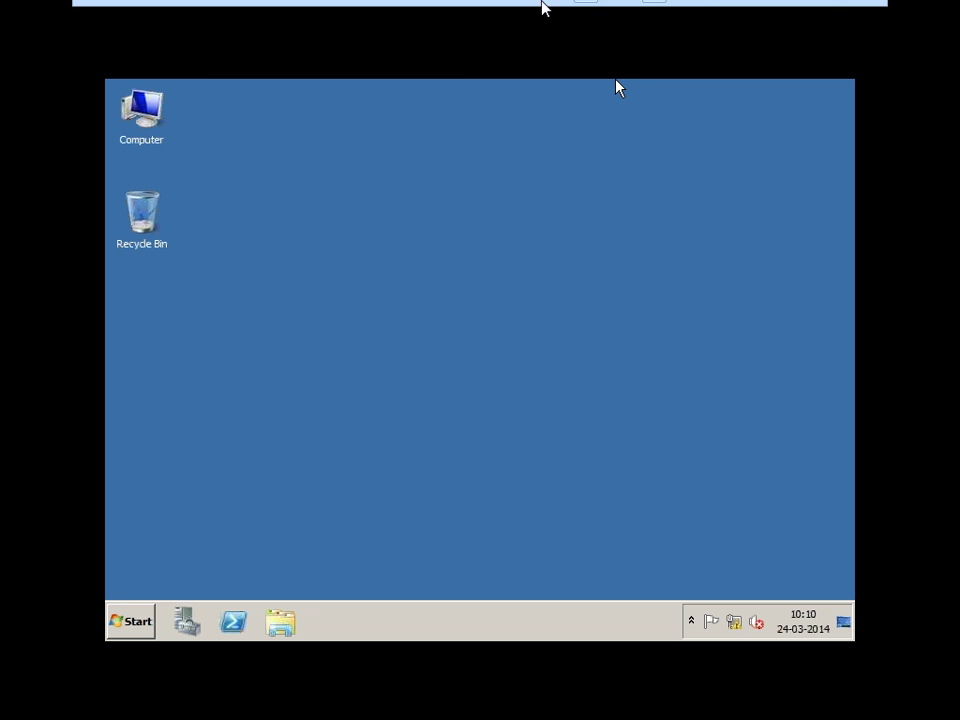
{"action": "left_click", "coordinate": [813, 13]}
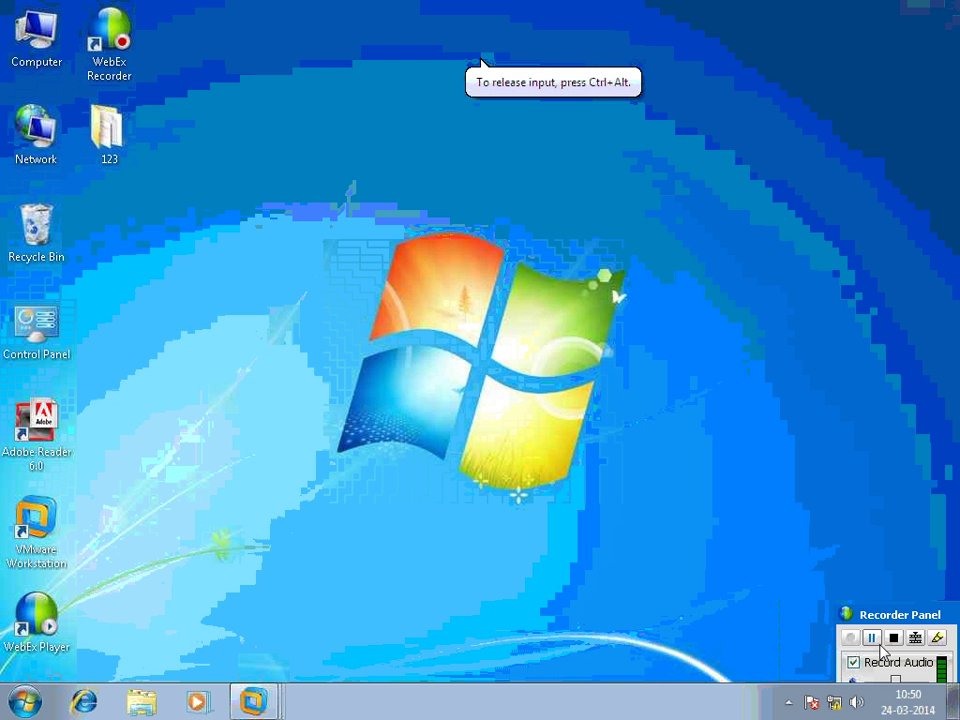
{"action": "mouse_move", "coordinate": [872, 645]}
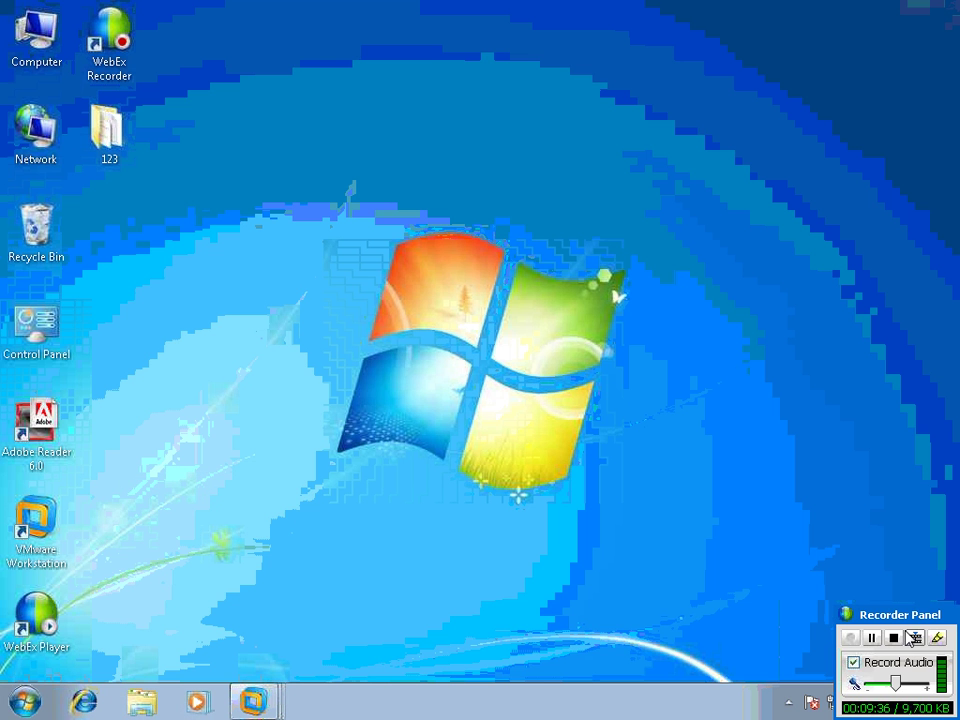
{"action": "left_click_drag", "start_coordinate": [890, 612], "coordinate": [684, 541]}
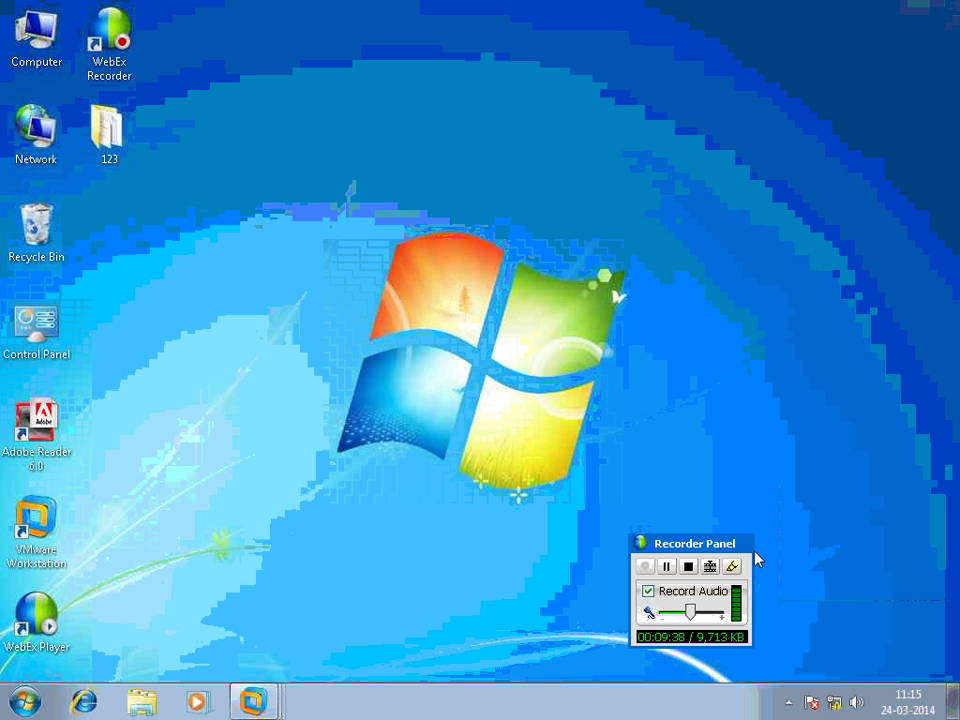